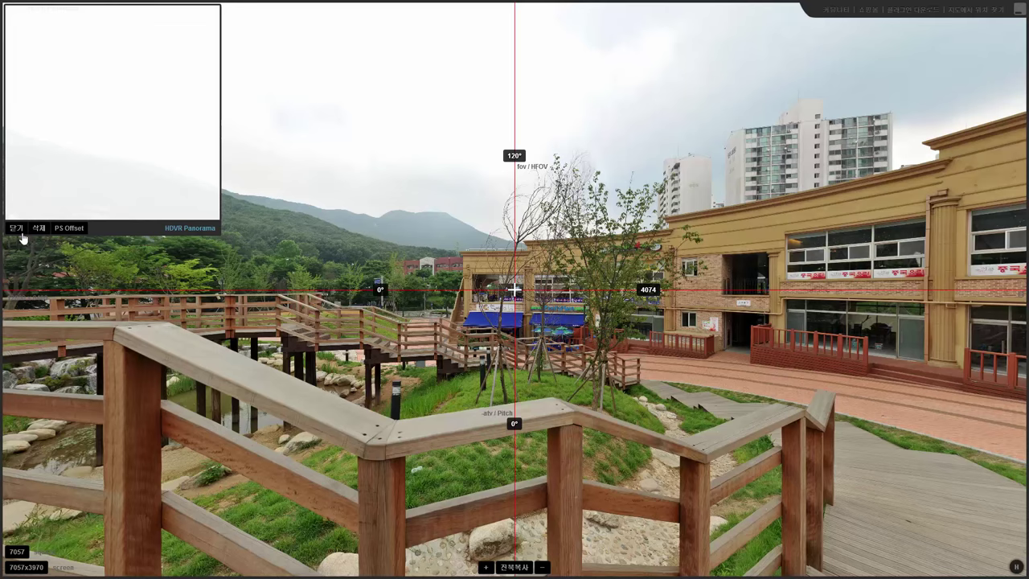
Step: Return the HDVR panorama viewer from full screen to a 900x620 window
left_click(1018, 18)
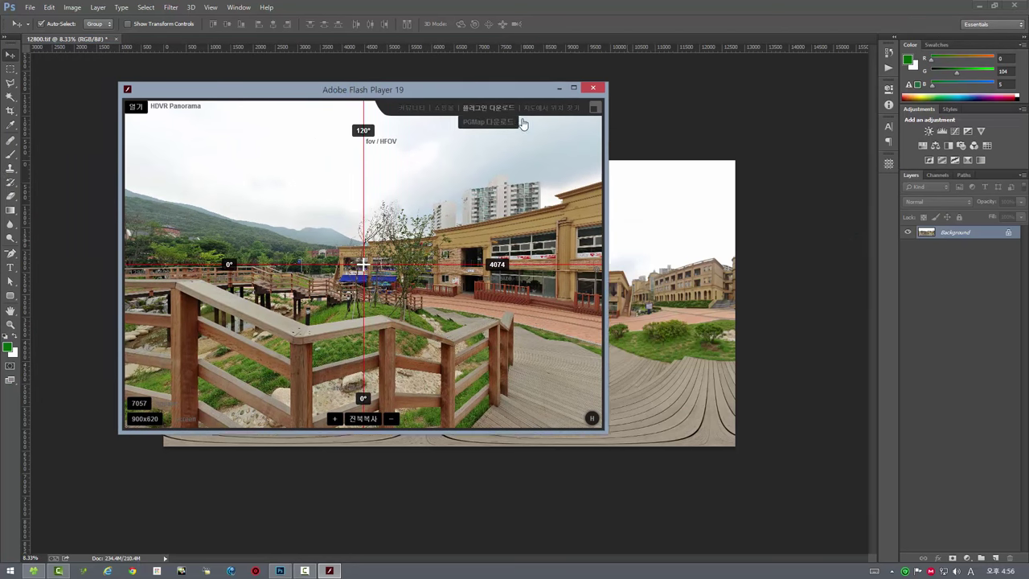
Step: Centre the panorama view, frame the building at about 8° pitch, then switch to Photoshop
right_click(499, 241)
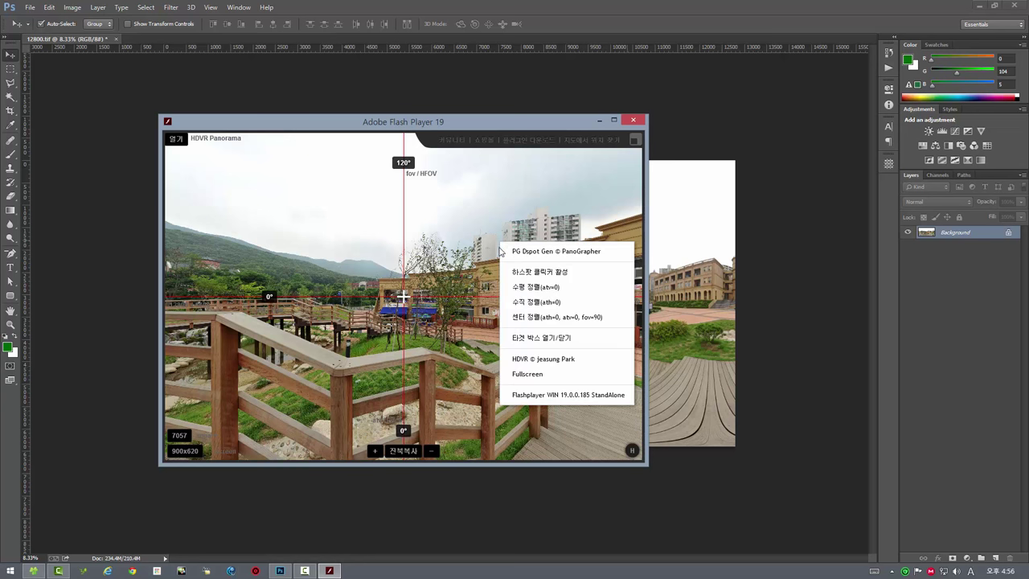
left_click(519, 318)
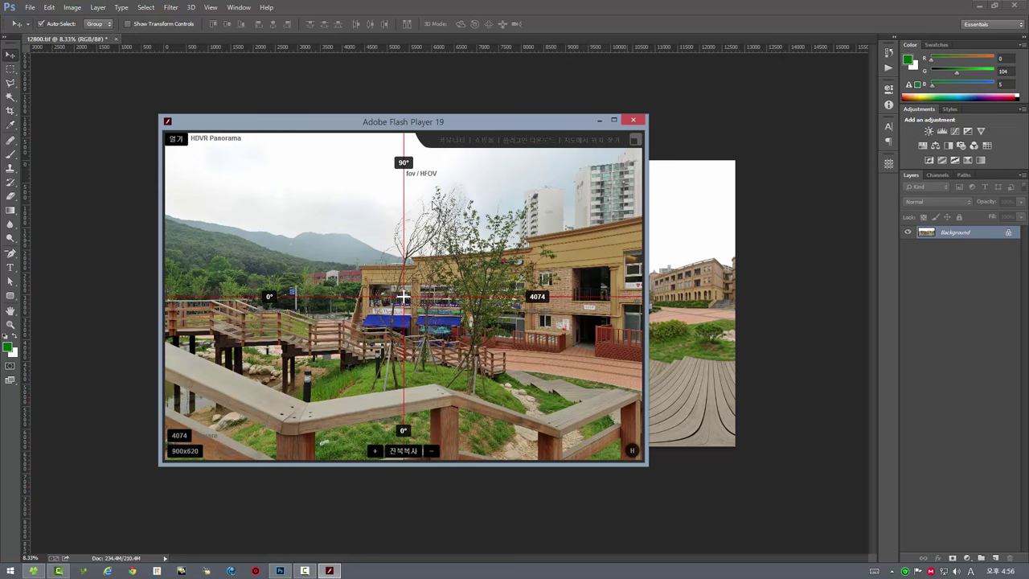
left_click_drag(498, 340, 478, 319)
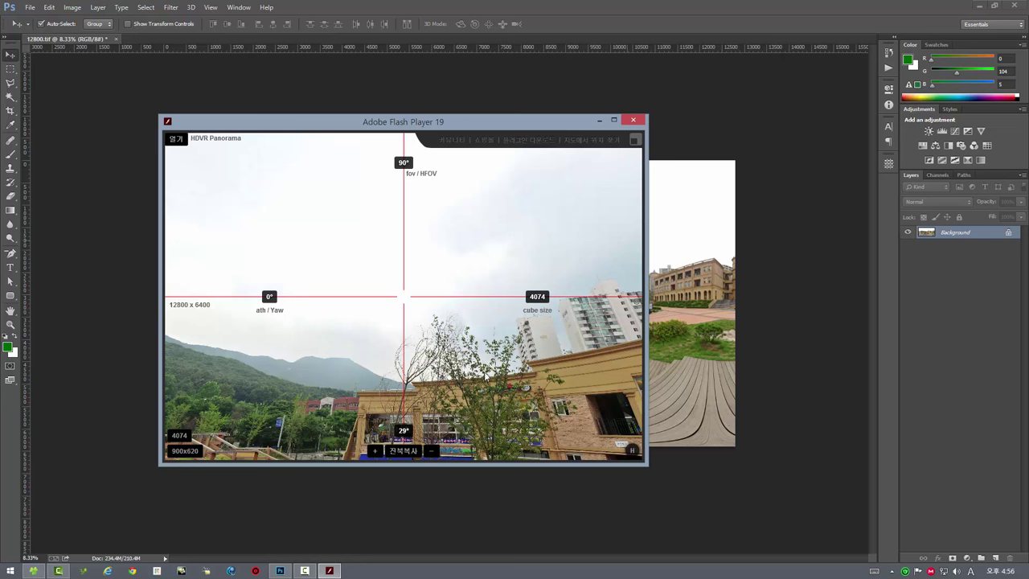
left_click_drag(474, 392, 481, 329)
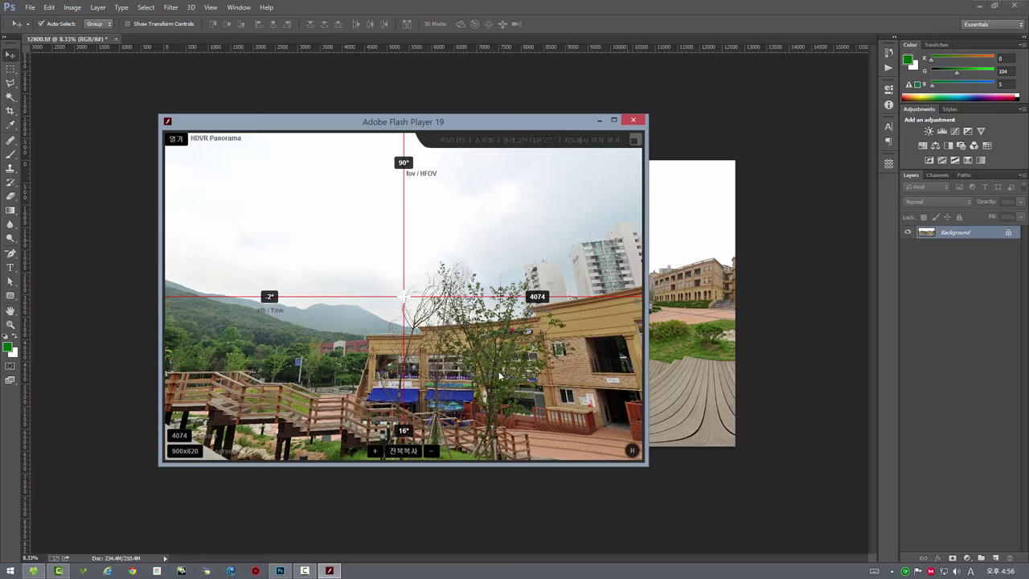
left_click_drag(501, 375, 500, 333)
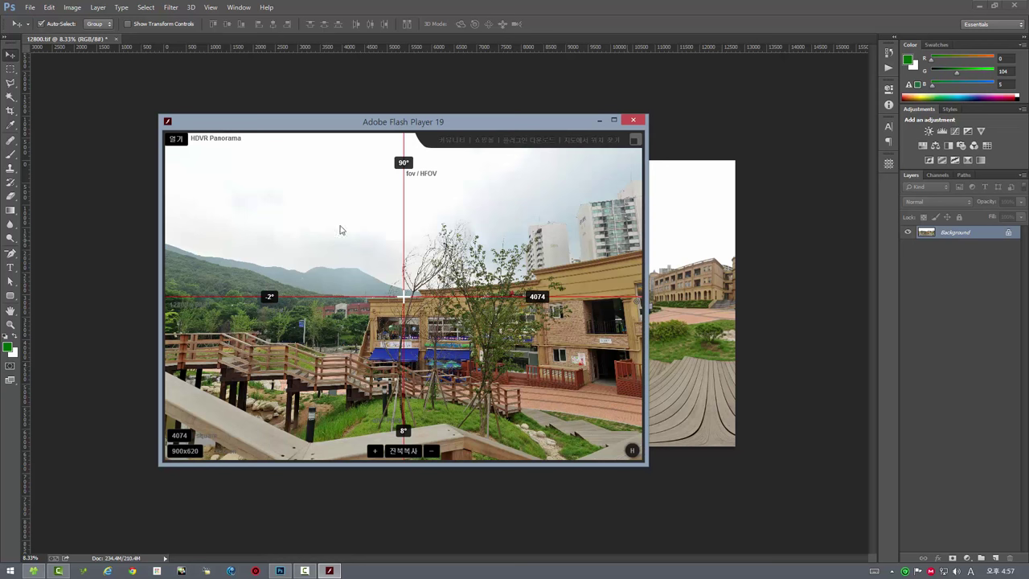
left_click(83, 39)
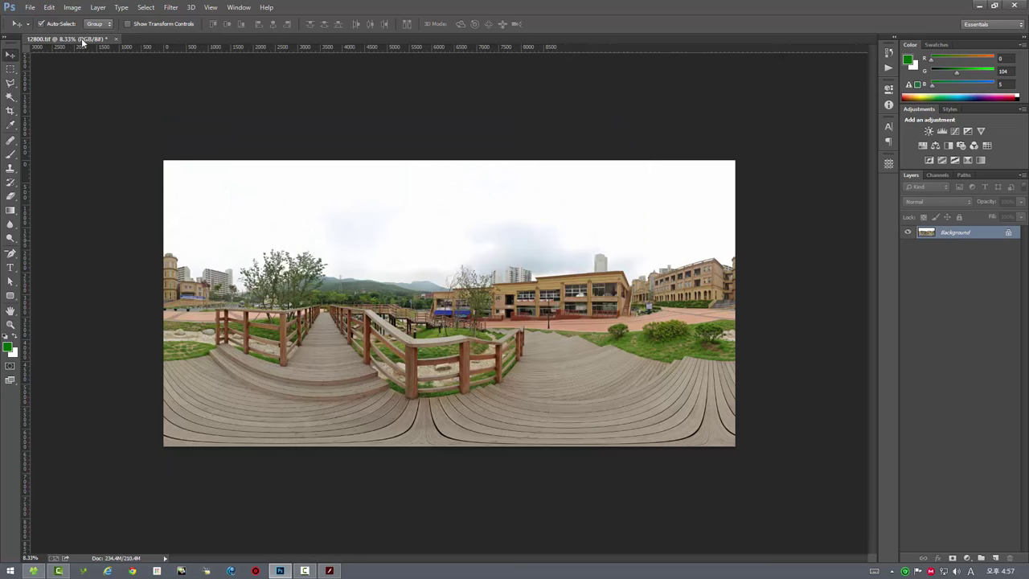
Step: Run Panorama Tools Extract at 4074×4074 with 90° HFOV and Rectilinear output
left_click(173, 7)
mouse_move(193, 242)
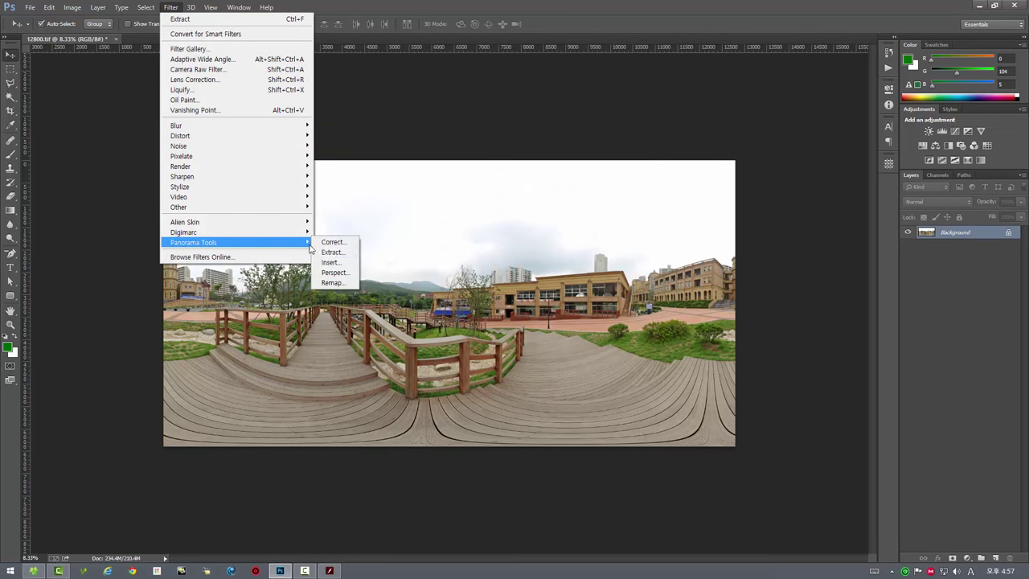
left_click(328, 254)
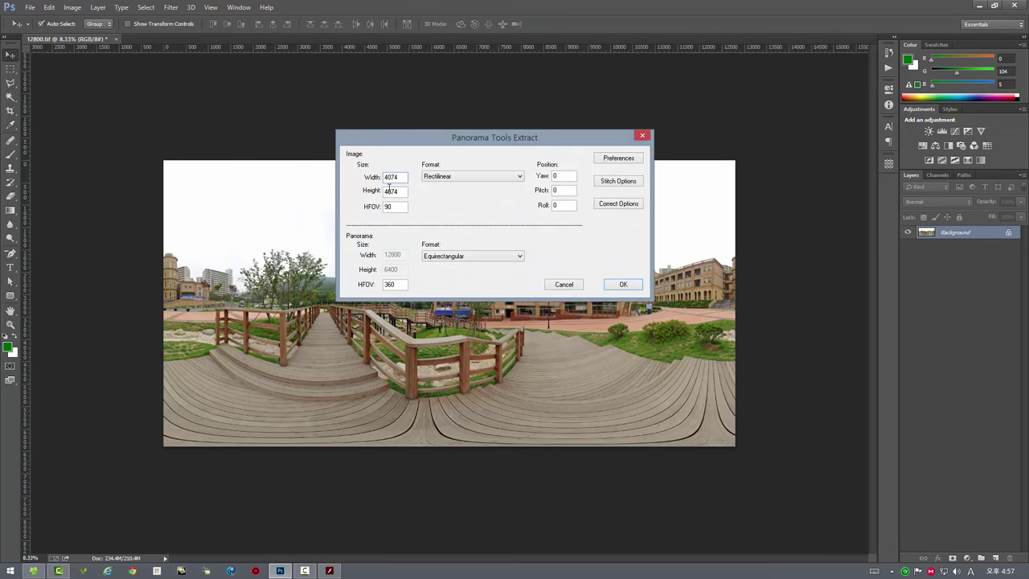
left_click_drag(443, 143, 381, 164)
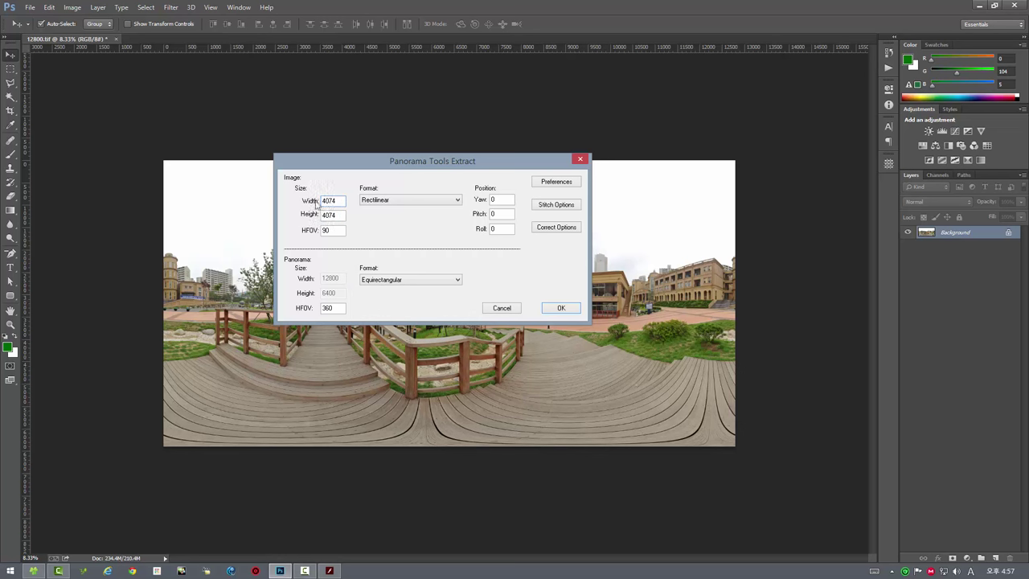
double_click(335, 200)
left_click(560, 308)
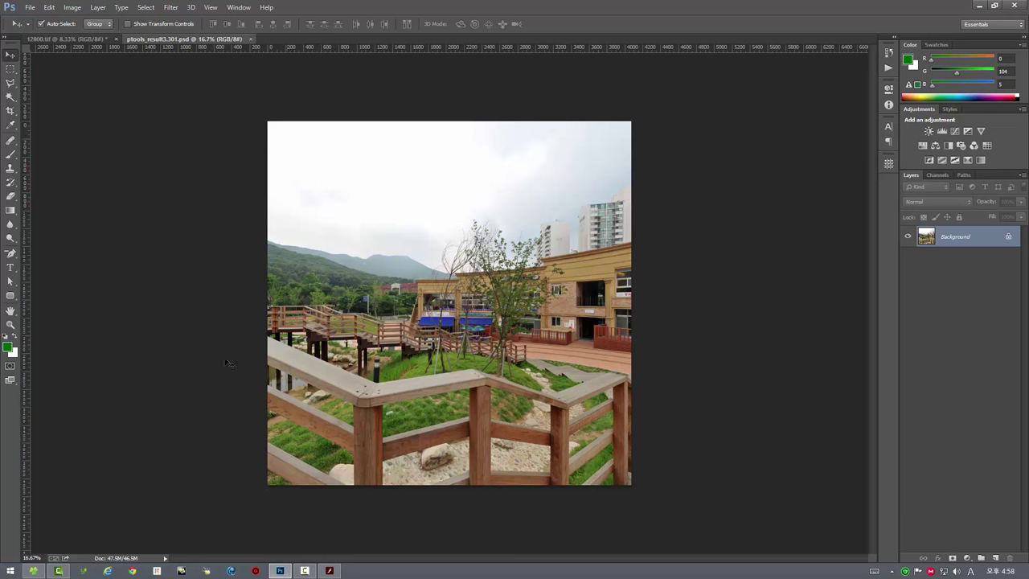
Step: Set both the extracted view and the 12800.tif panorama to 100% zoom
double_click(11, 324)
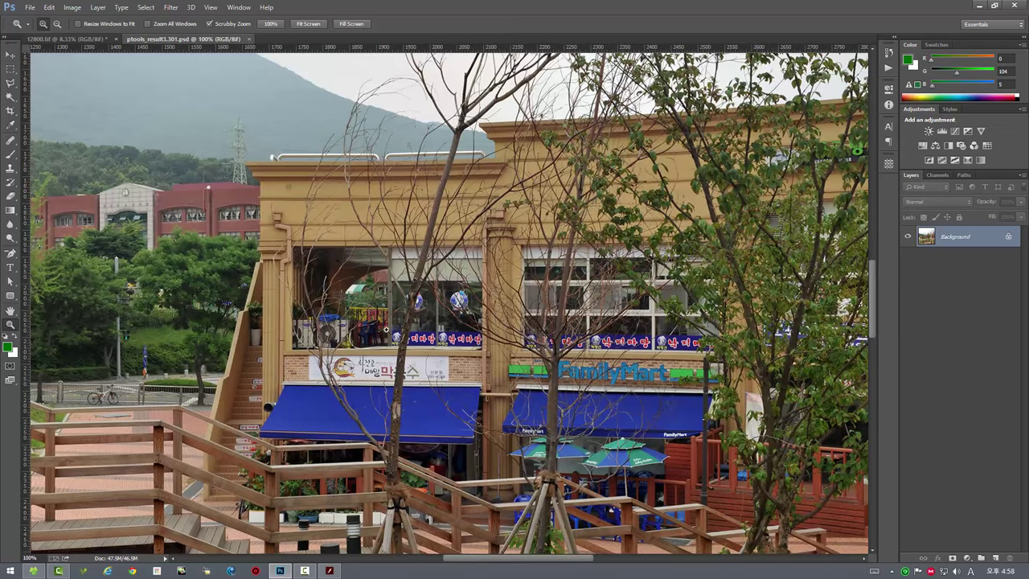
left_click(59, 39)
double_click(11, 324)
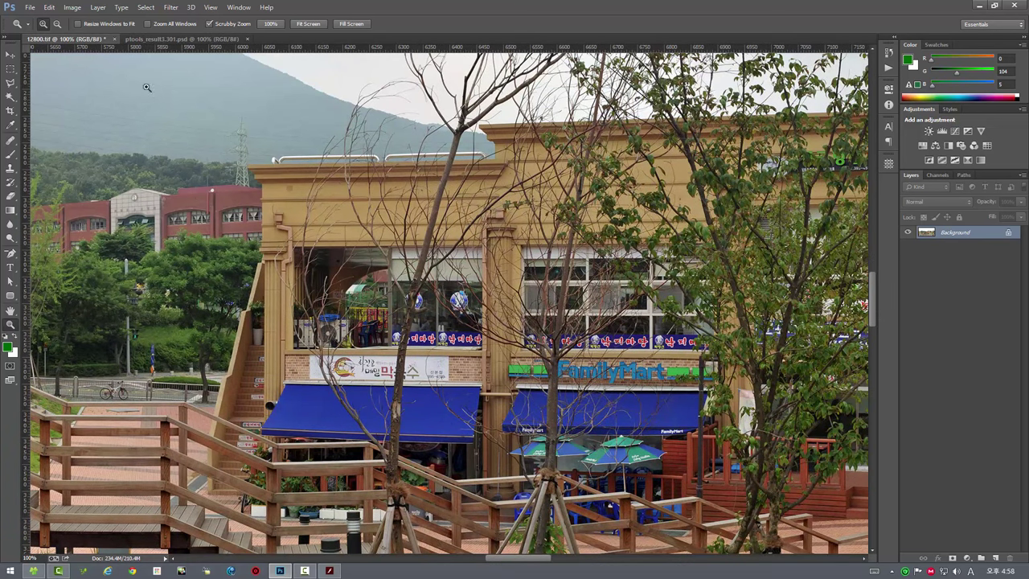
Step: Flip between the two documents to compare their detail at 100%
left_click(160, 39)
left_click(70, 39)
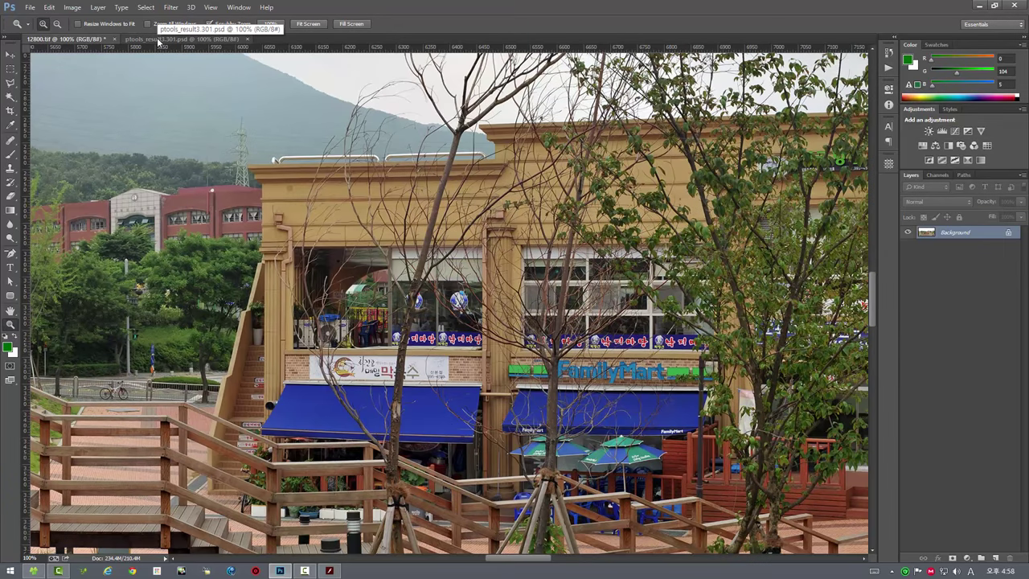
left_click(159, 40)
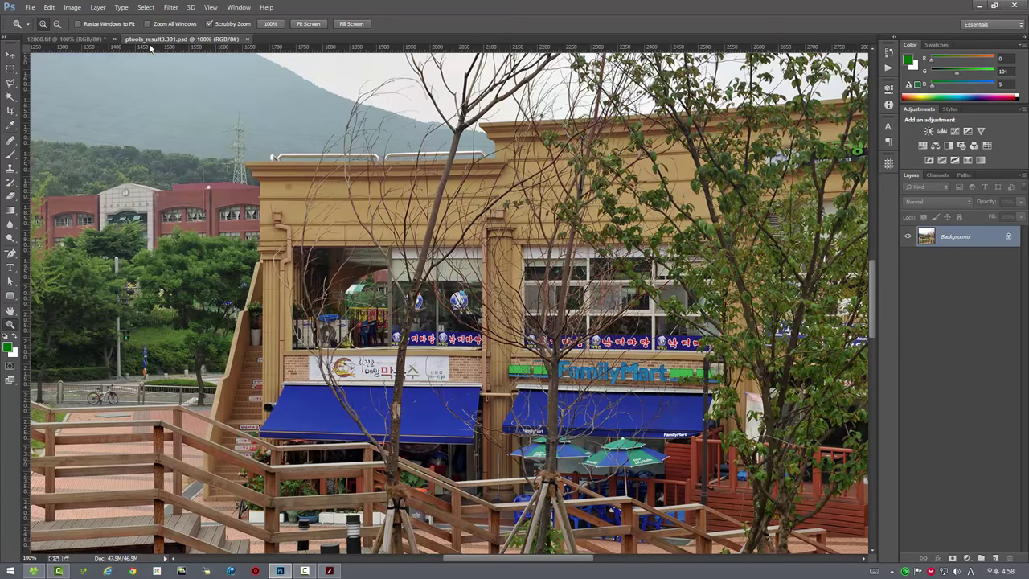
left_click(69, 39)
left_click(154, 39)
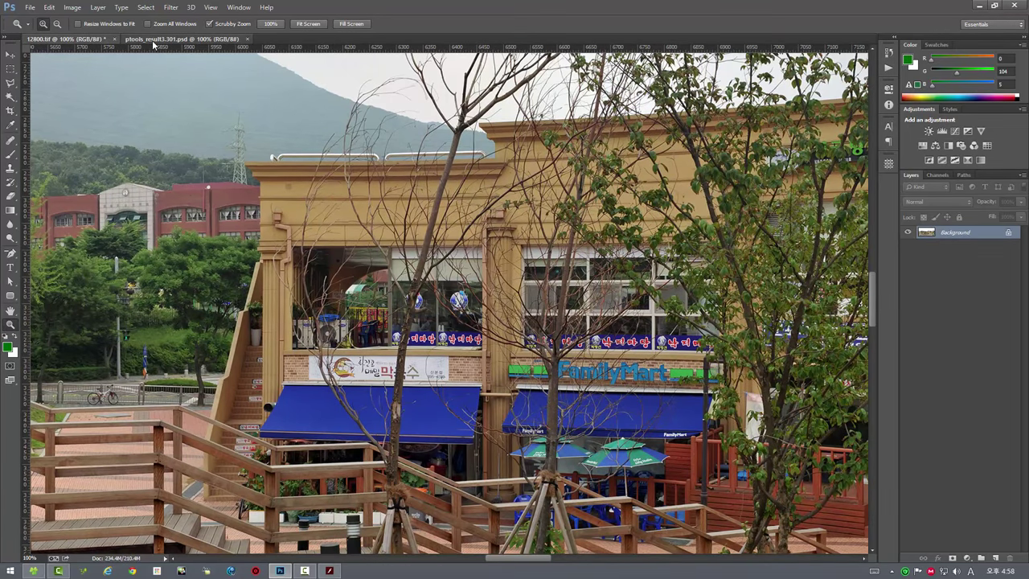
left_click(80, 39)
left_click(150, 41)
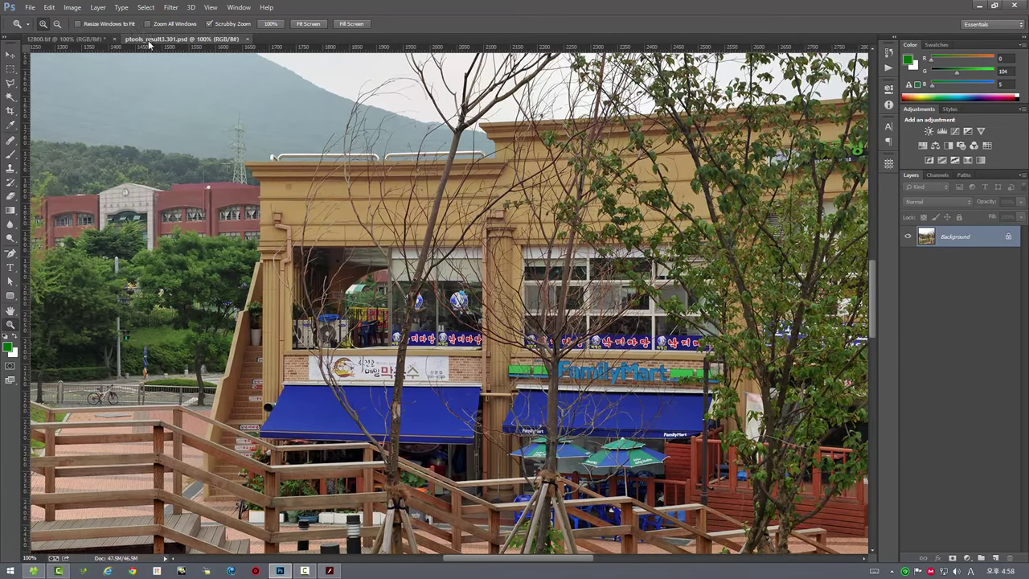
left_click(81, 42)
Step: Close ptools_result3.301.psd and bring the HDVR viewer back over 12800.tif
left_click(169, 41)
left_click(247, 39)
left_click(329, 570)
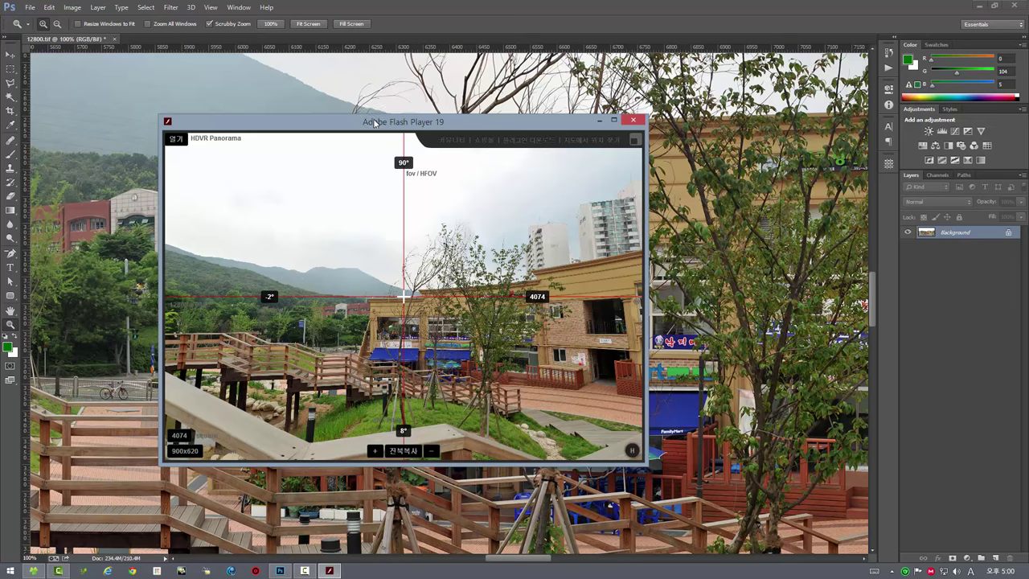
left_click_drag(375, 128, 376, 137)
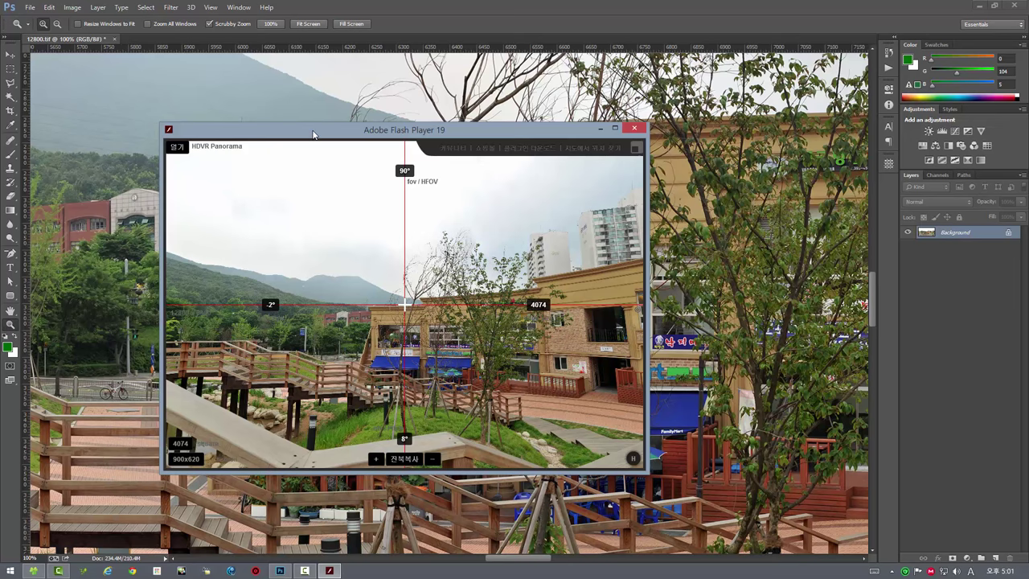
left_click_drag(313, 134, 300, 126)
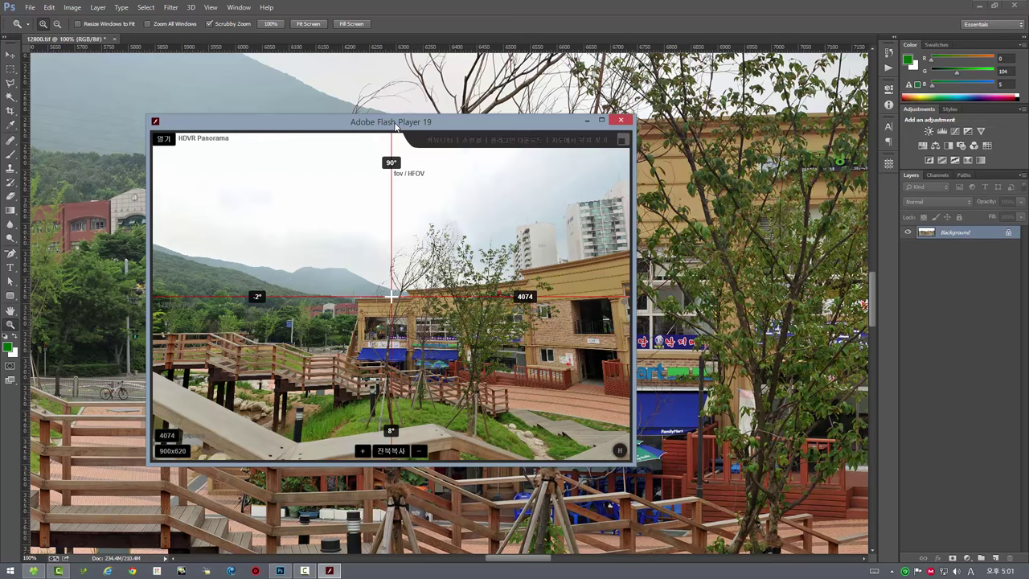
Step: Launch Windows Calculator and compute 120 ÷ 90
key("alt+space")
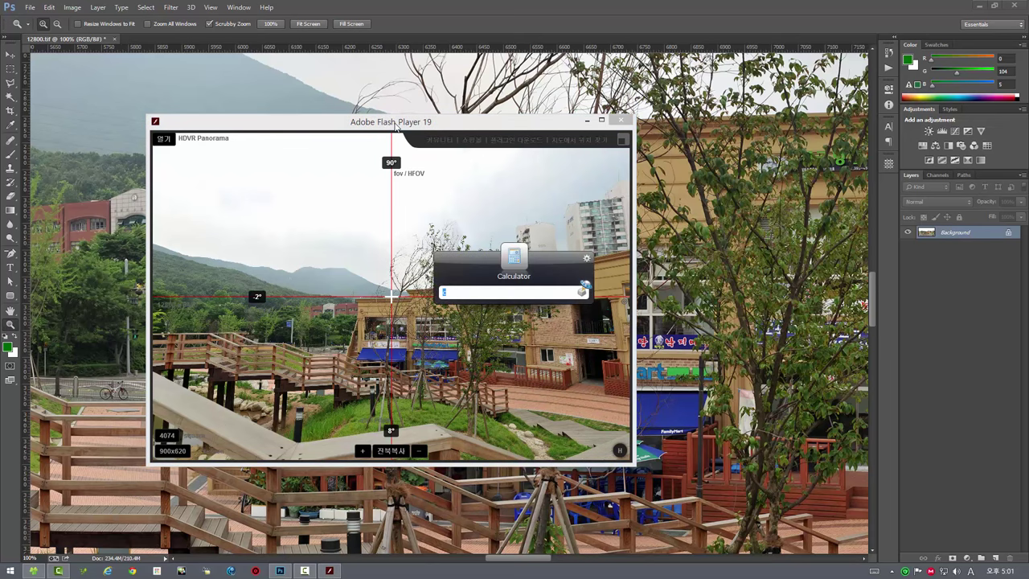
key("Return")
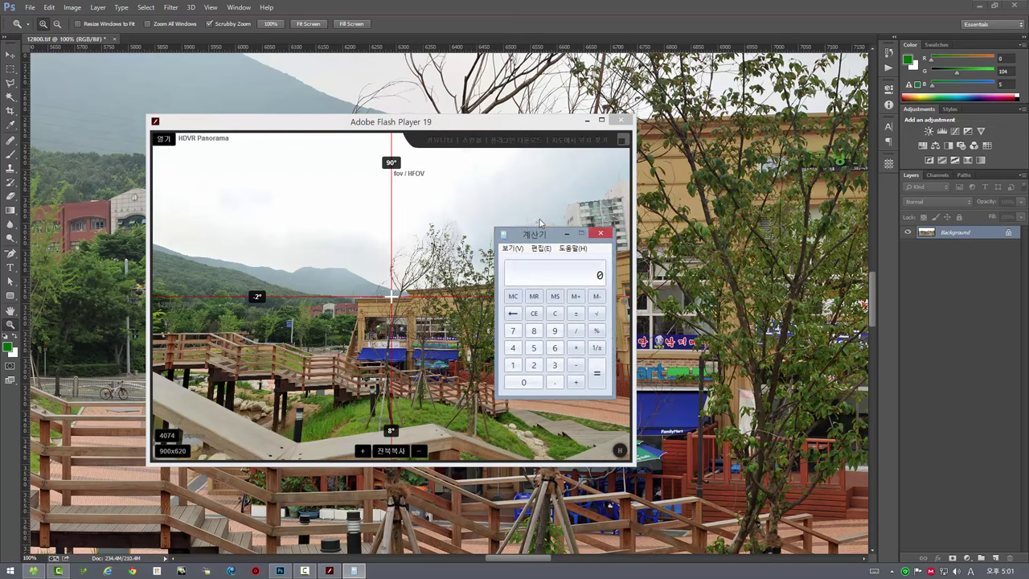
left_click_drag(551, 237, 538, 218)
type("120 / ")
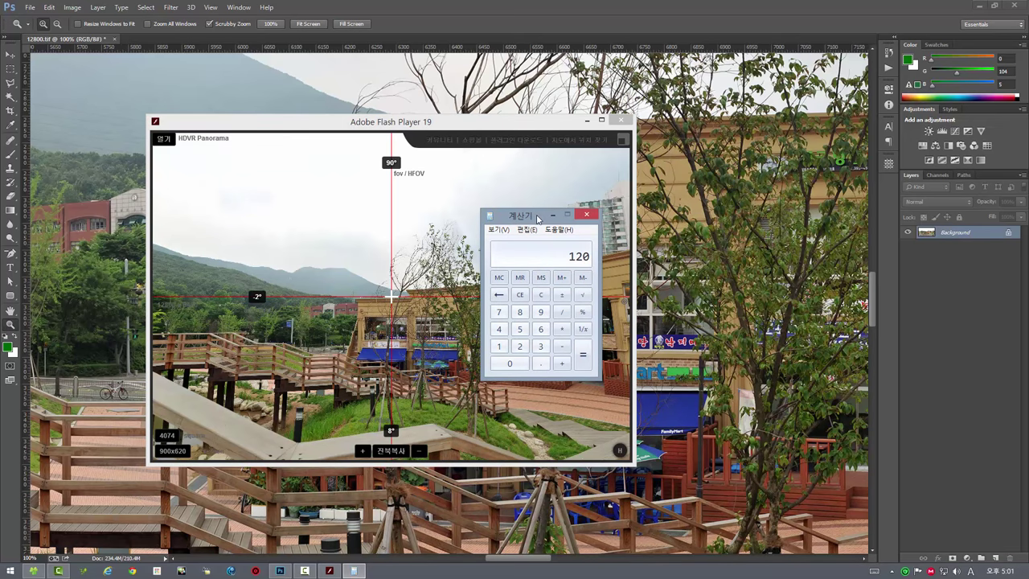
type("90")
key("Return")
Step: Multiply the result by 4074 to get 5432, then return to Photoshop
left_click_drag(537, 218, 304, 237)
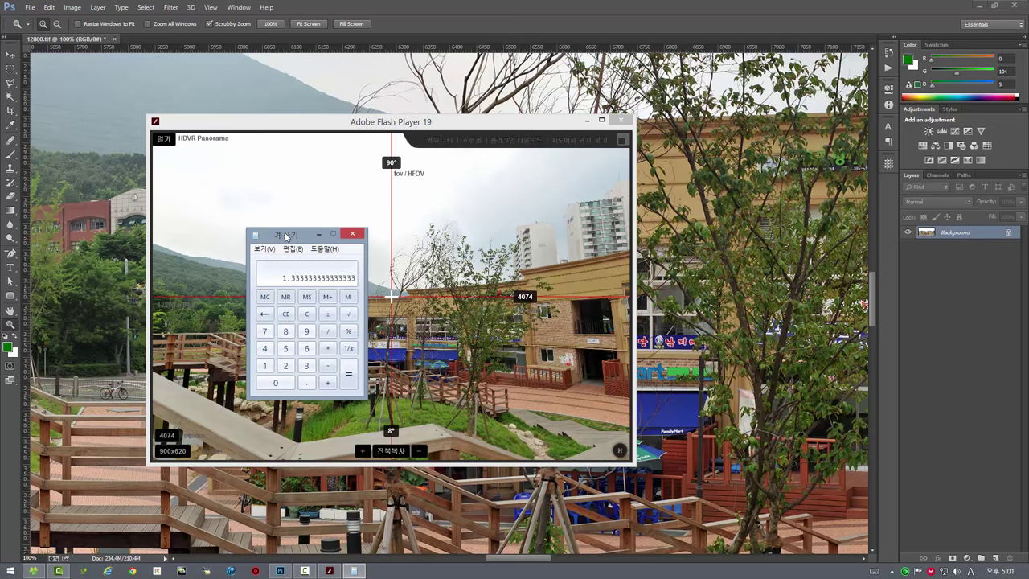
type("*4")
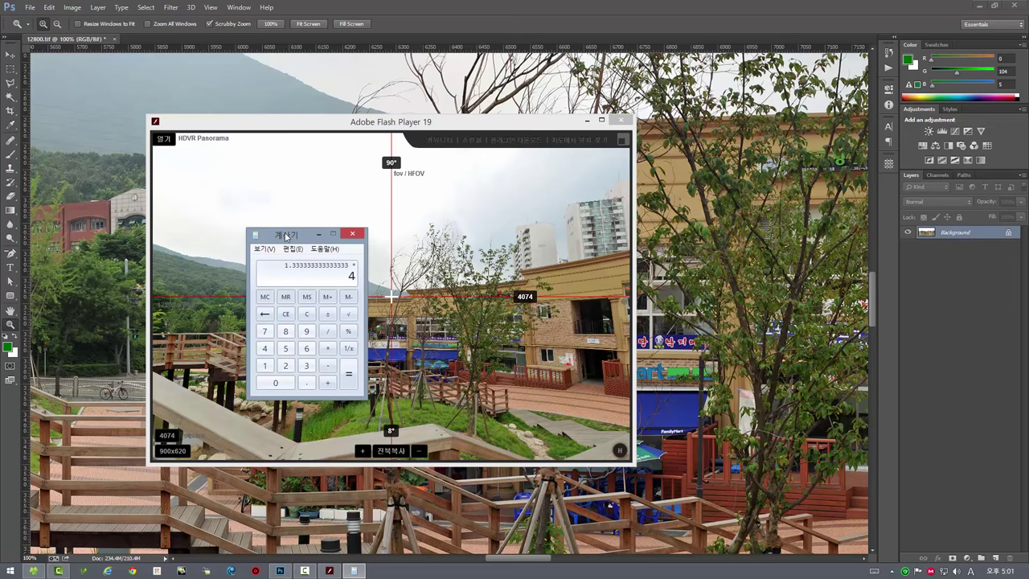
type("074")
key("Return")
left_click_drag(308, 239, 900, 280)
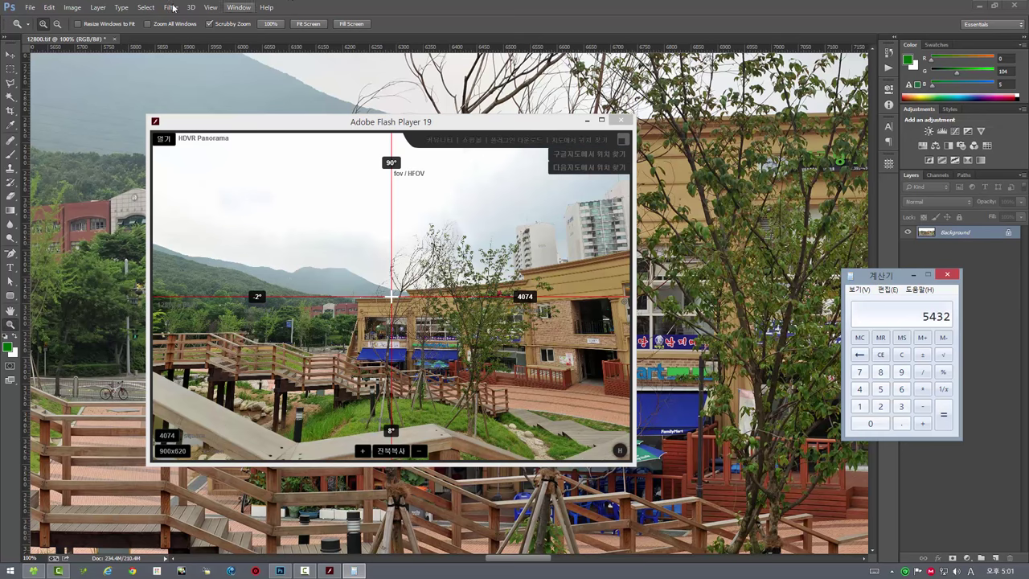
left_click(64, 47)
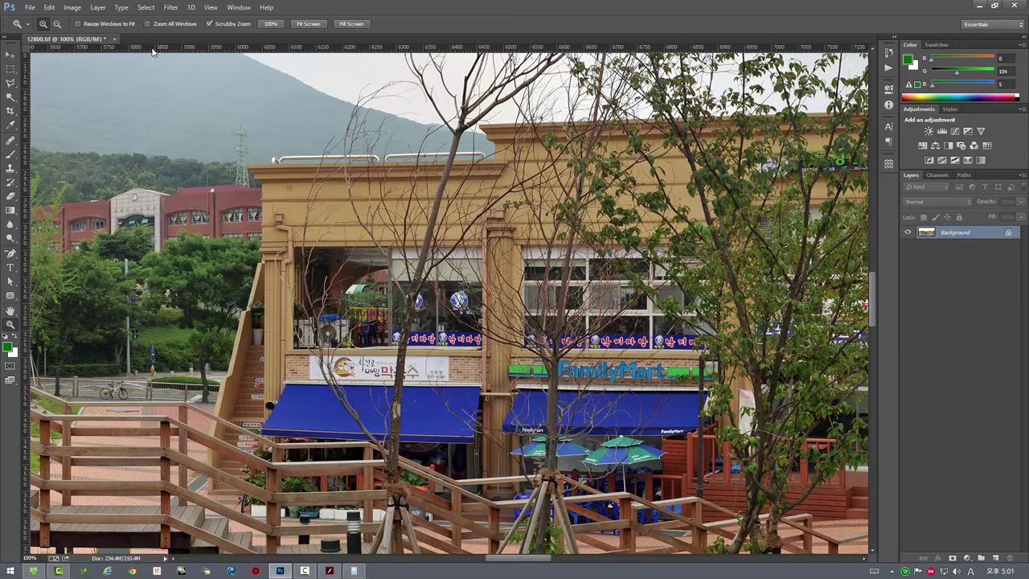
Step: Open Panorama Tools Extract and set the HFOV to 120°
left_click(171, 8)
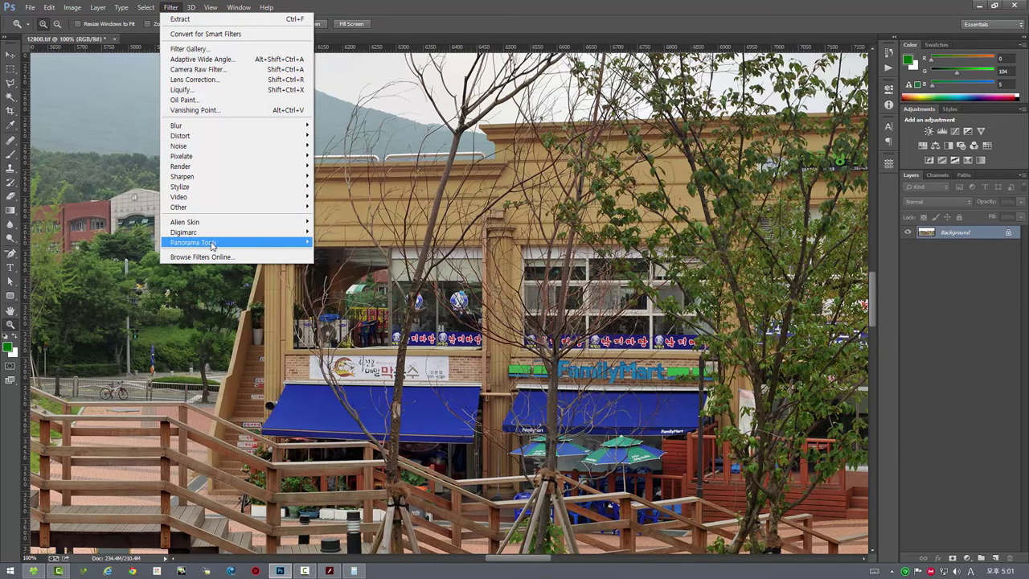
mouse_move(193, 242)
left_click(332, 251)
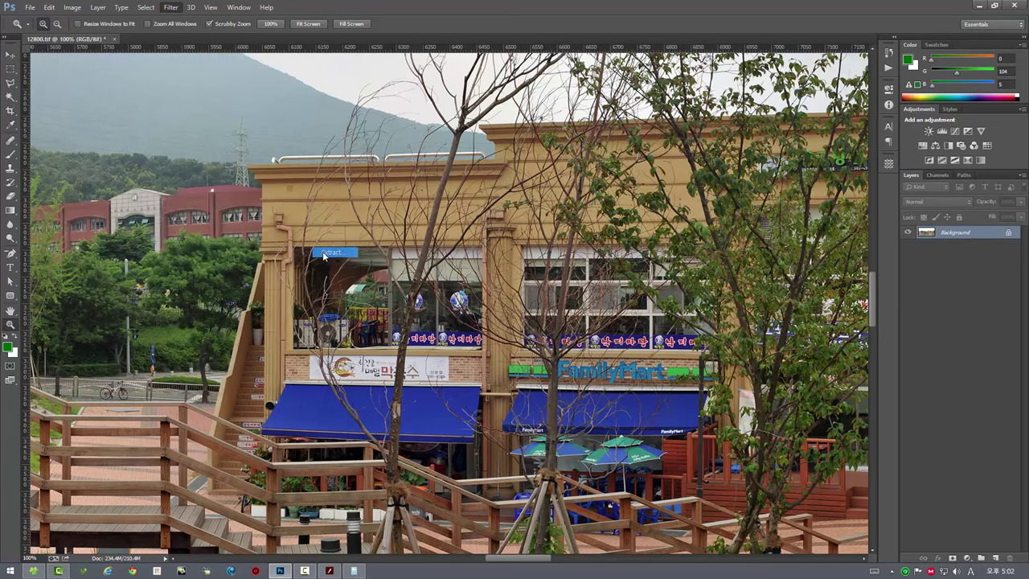
double_click(394, 205)
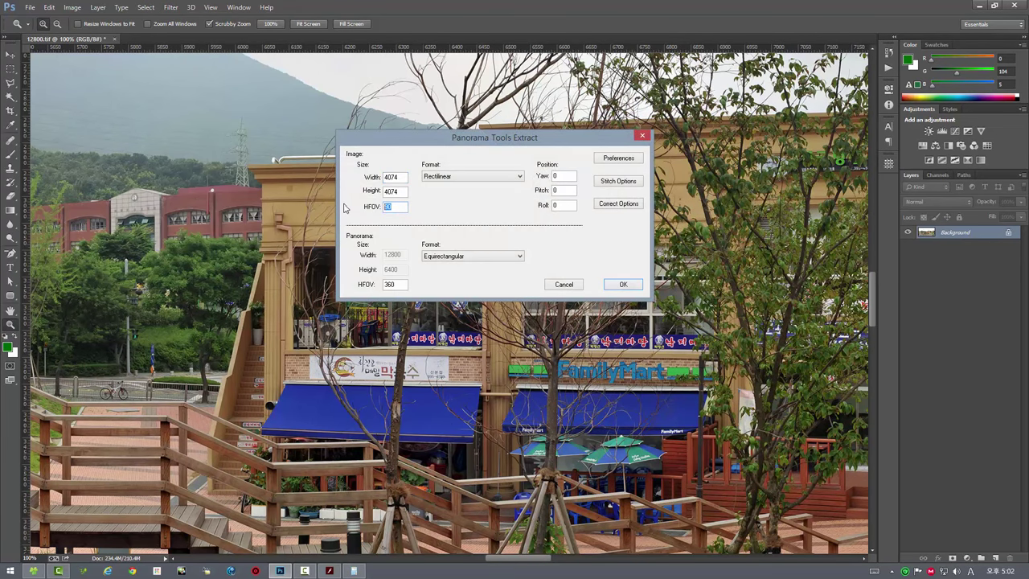
type("20")
key("shift+Tab")
key("shift+Tab")
Step: Set width and height to 5432 and run the extraction
left_click(354, 571)
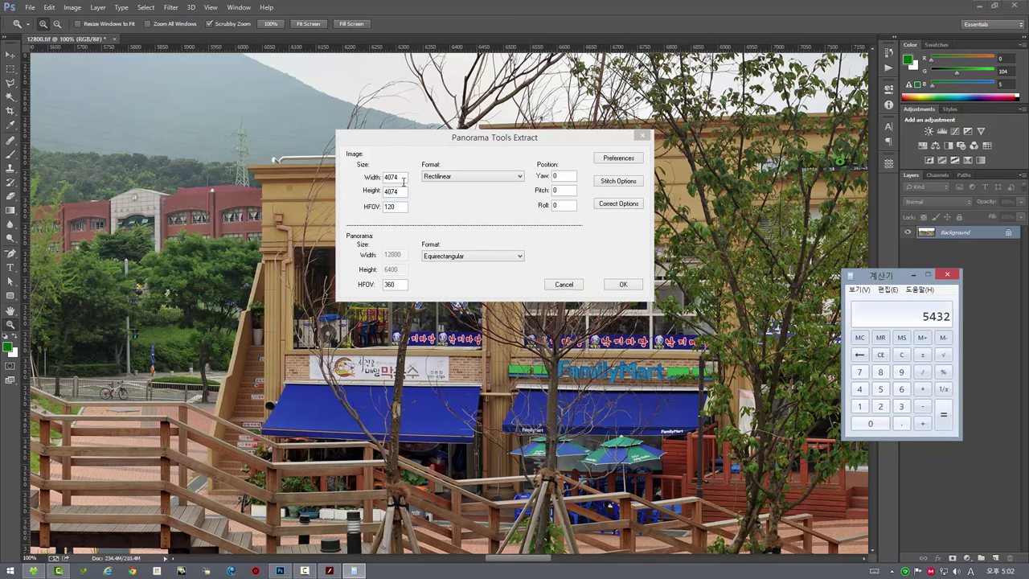
left_click(350, 179)
type("5")
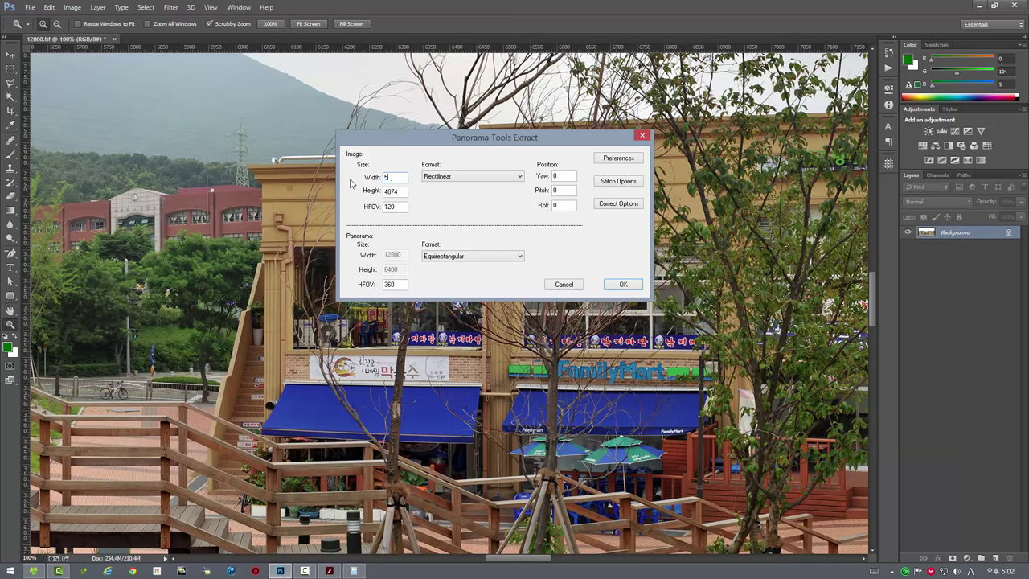
type("432")
key("Tab")
type("54")
type("32")
left_click(614, 285)
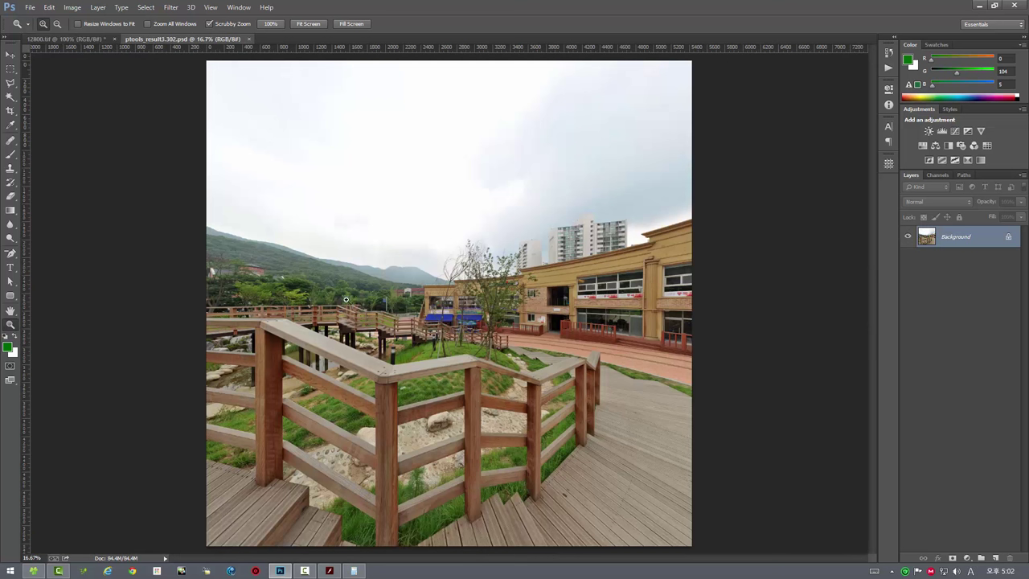
Step: View ptools_result3.302.psd at 100% and flip against 12800.tif to compare
double_click(11, 324)
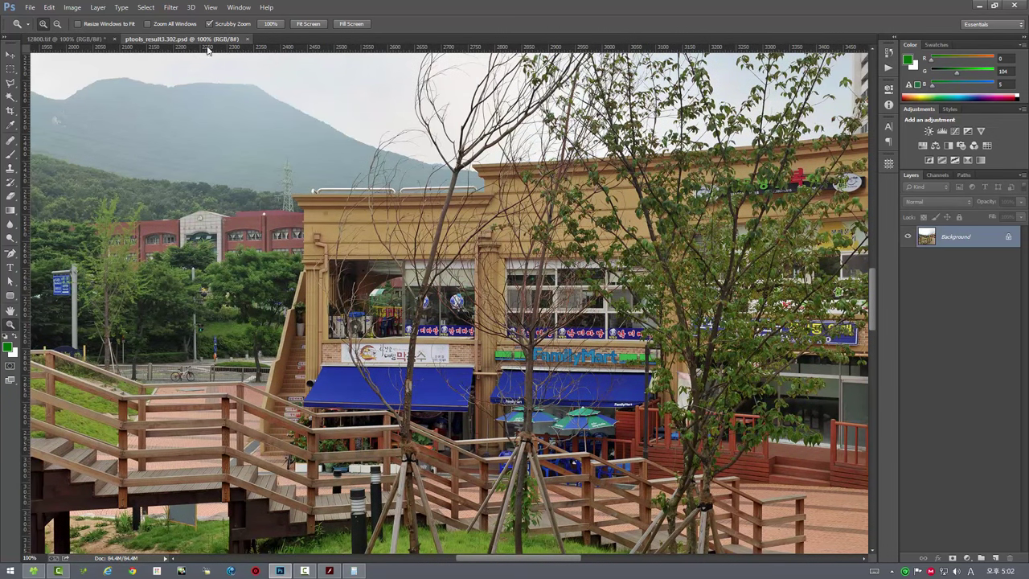
left_click(72, 39)
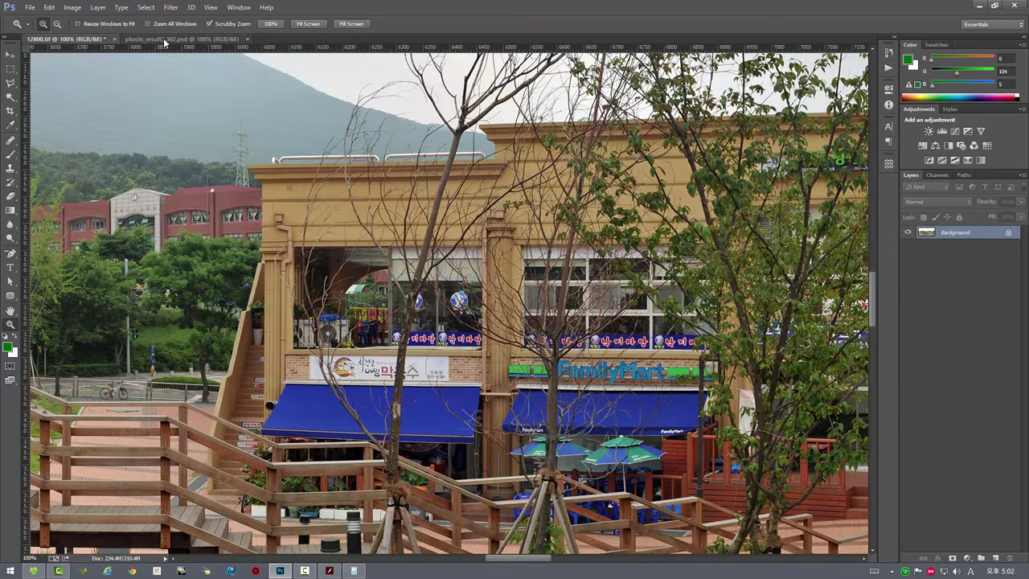
left_click(165, 39)
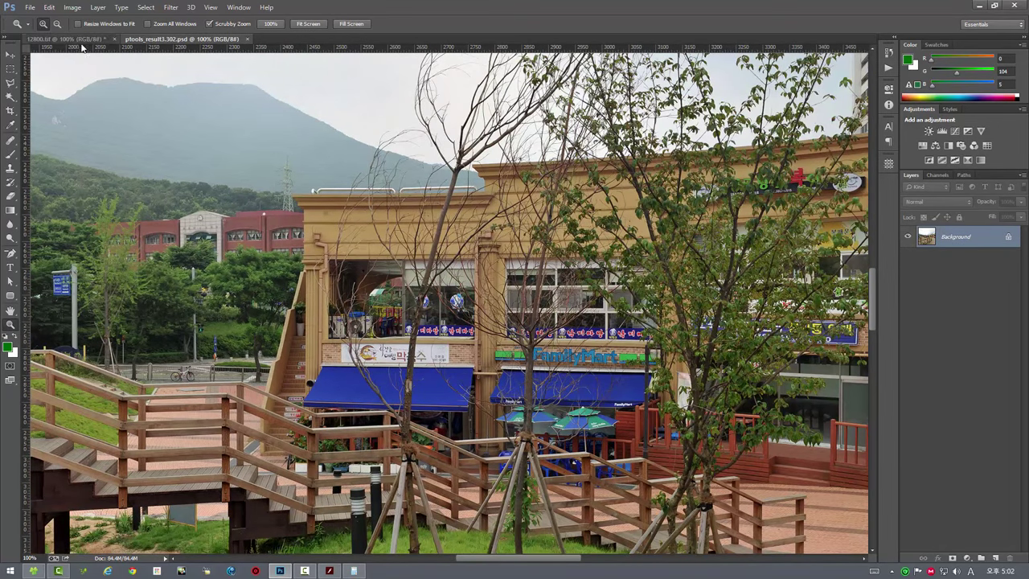
left_click(72, 39)
left_click(161, 40)
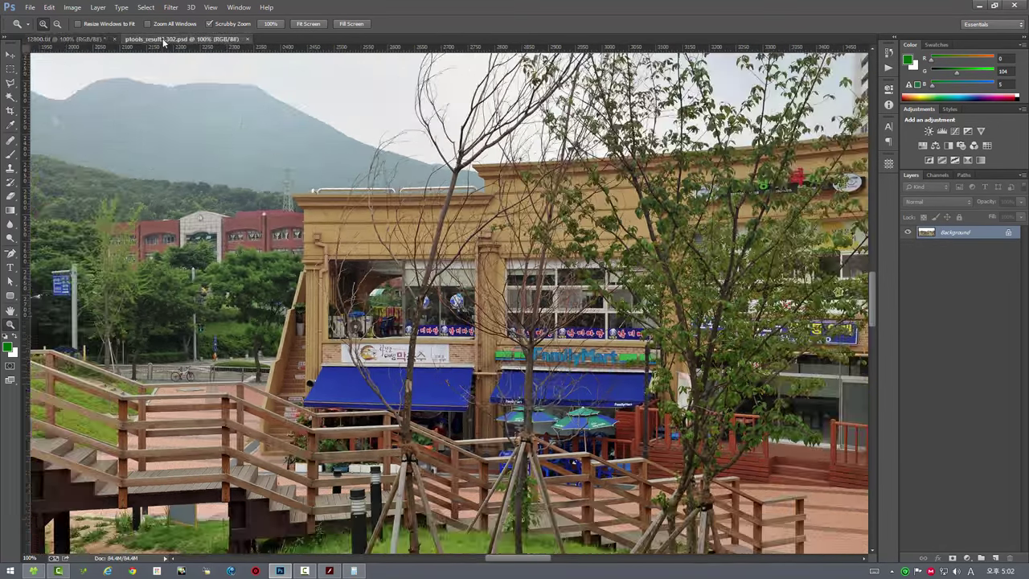
left_click(76, 38)
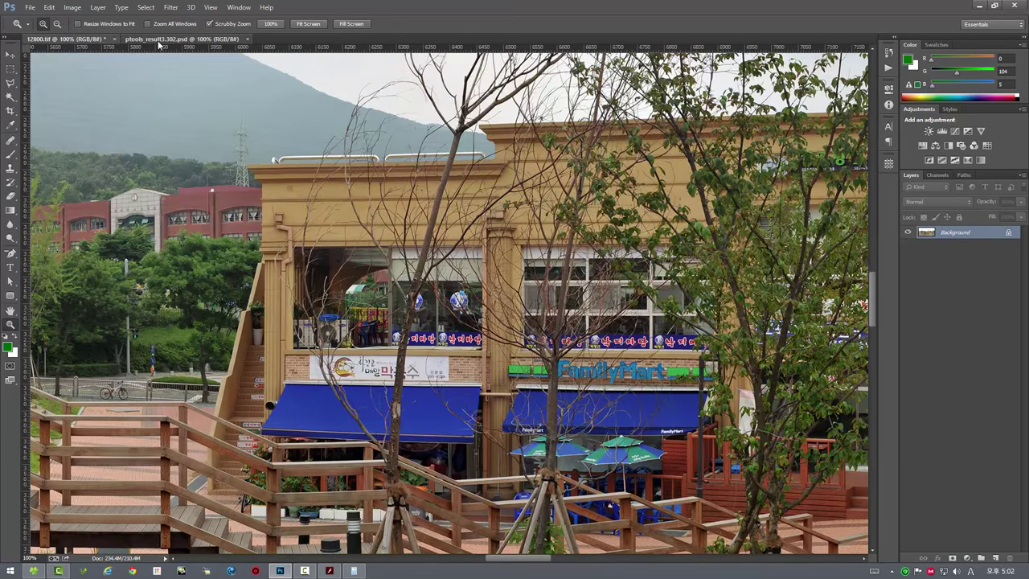
left_click(159, 39)
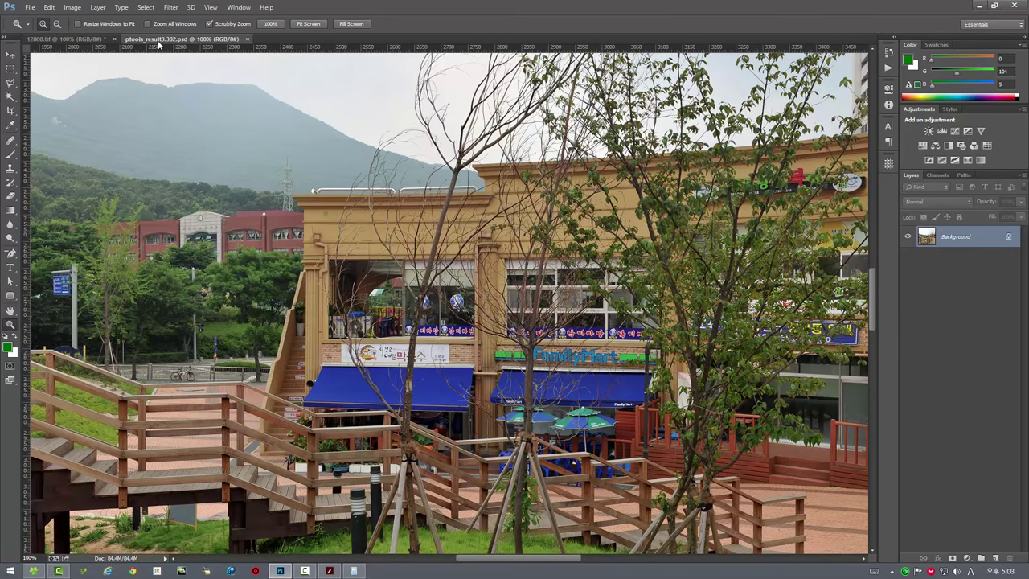
Step: Keep comparing the two images, then close ptools_result3.302.psd
left_click(68, 39)
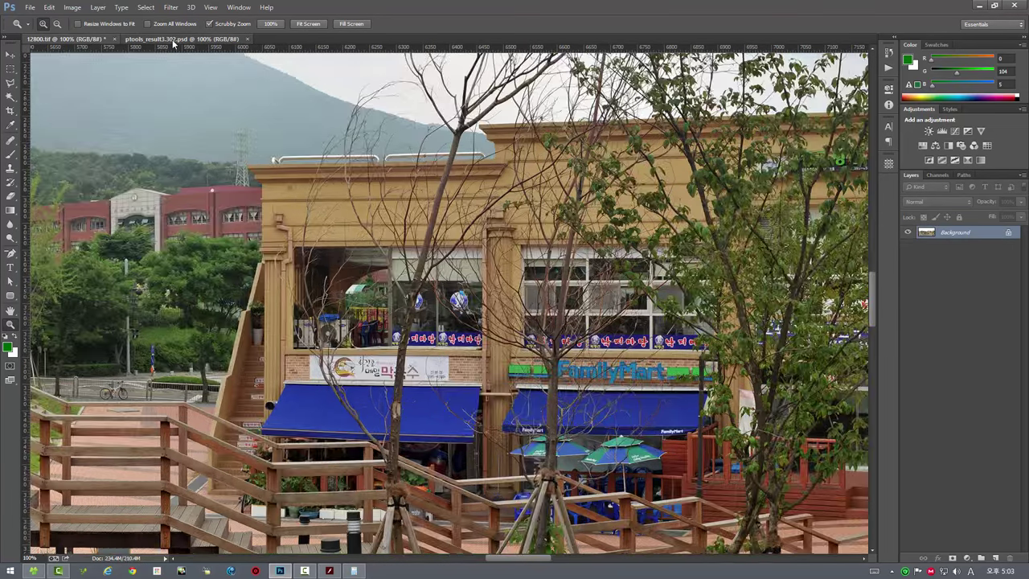
left_click(173, 39)
left_click(104, 39)
left_click(164, 39)
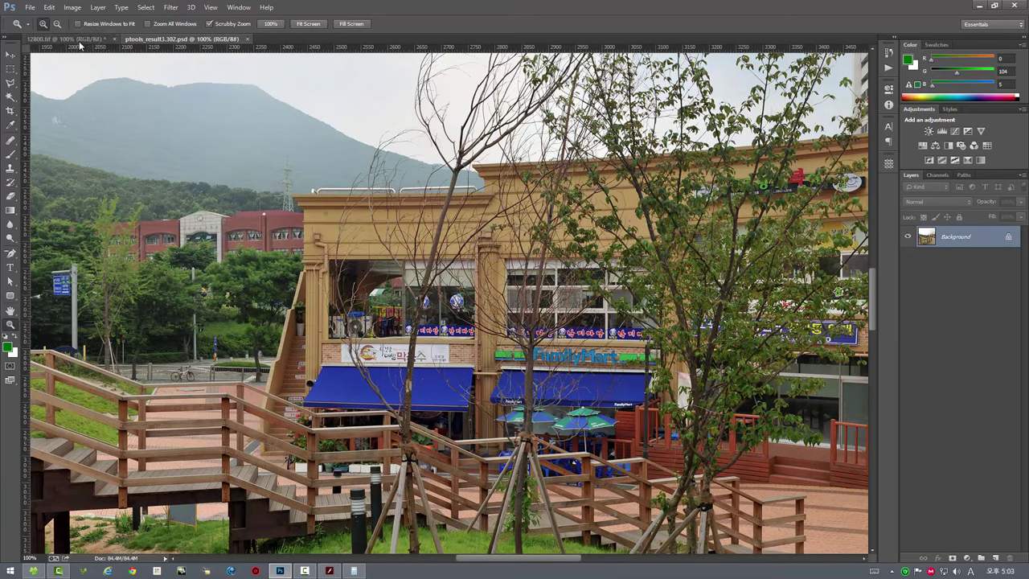
left_click(103, 39)
left_click(151, 39)
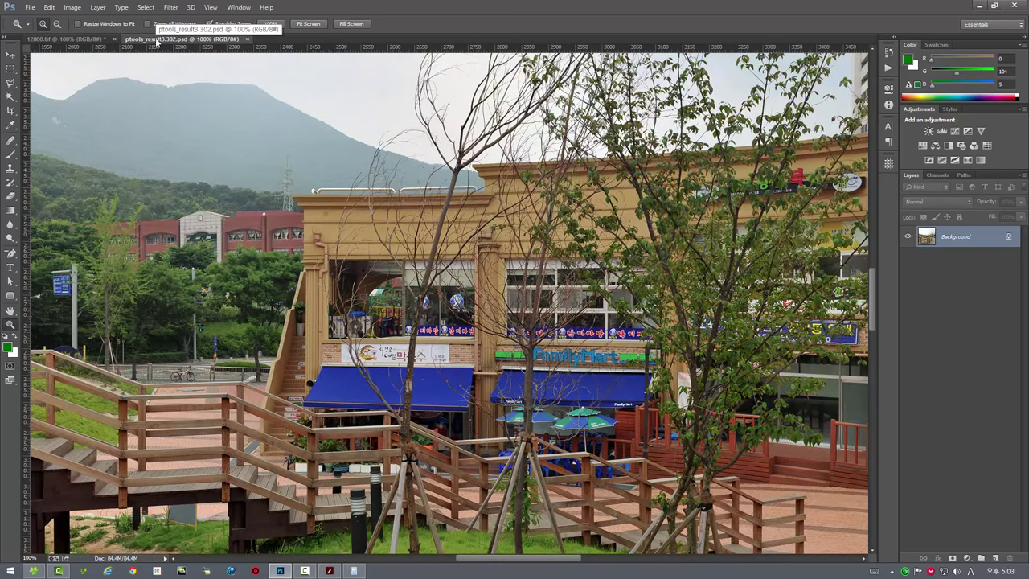
left_click(246, 39)
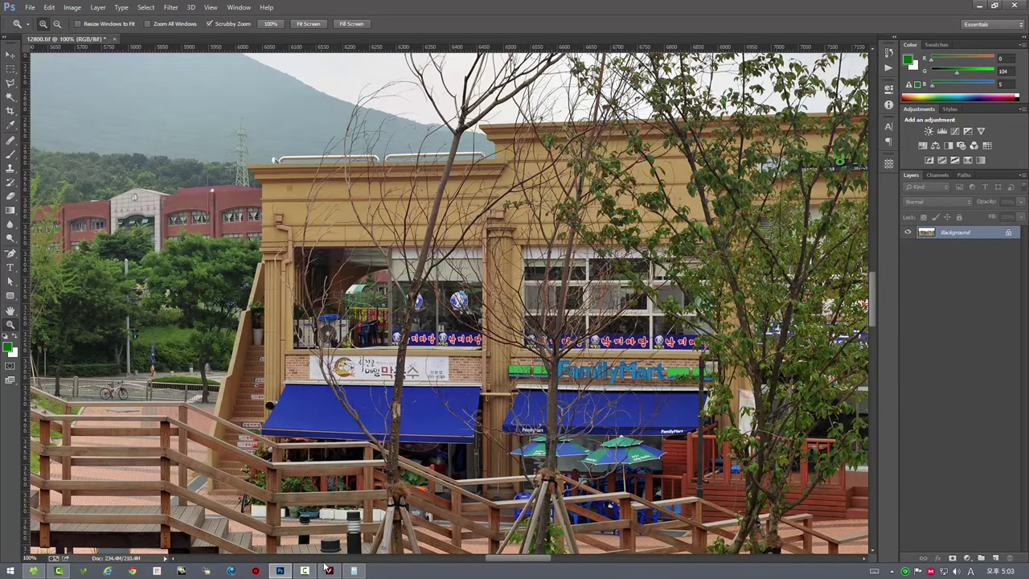
Step: Restore Calculator, clear it, and compute 60 ÷ 90
left_click(353, 570)
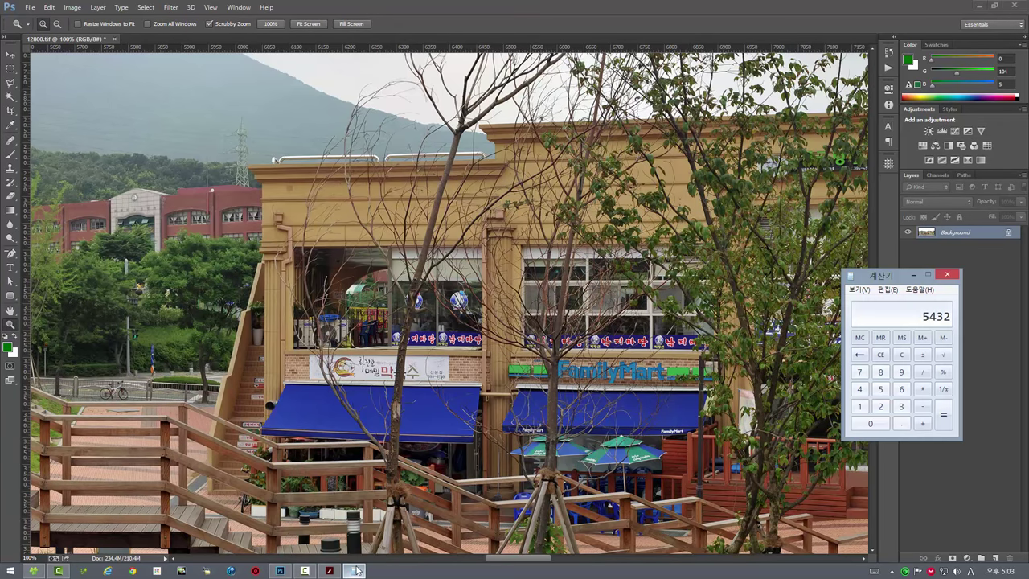
left_click_drag(893, 275, 657, 218)
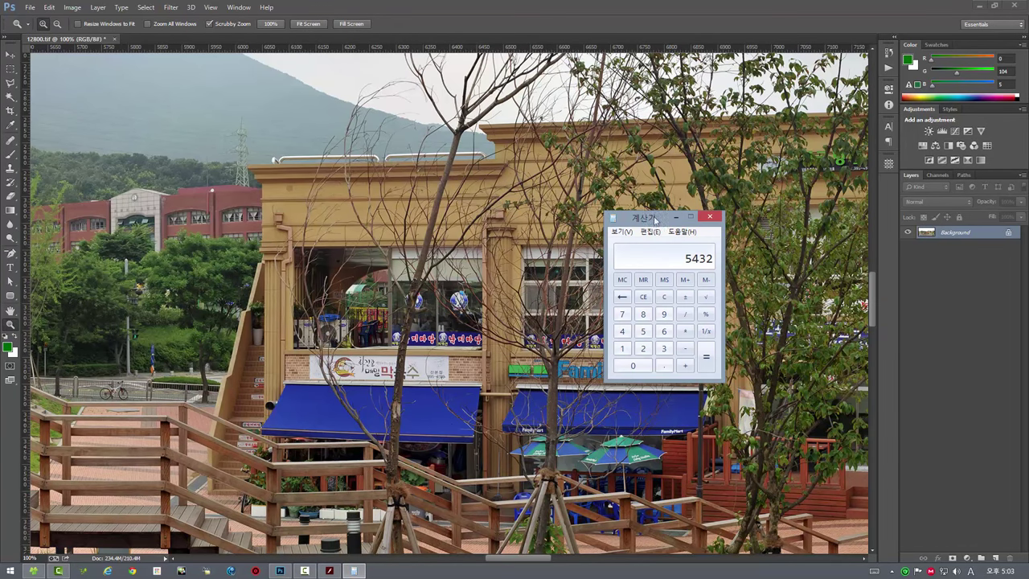
left_click(329, 571)
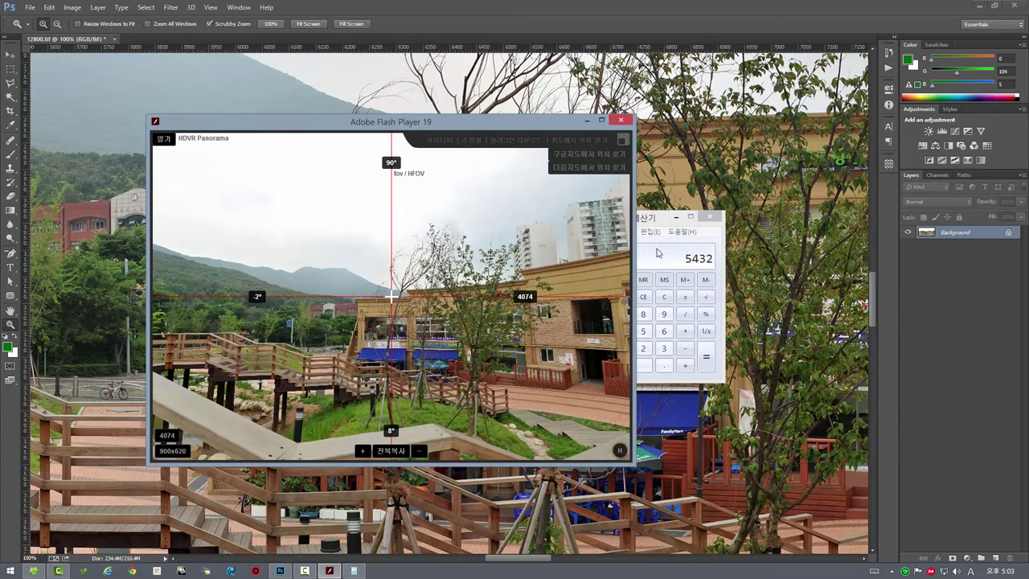
left_click(664, 219)
left_click(661, 297)
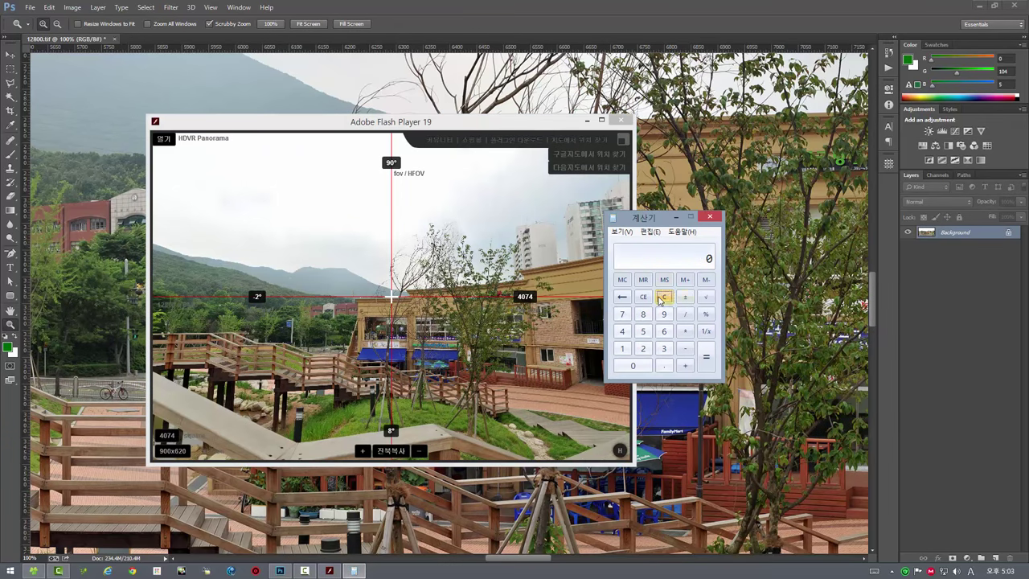
type("6")
type("0 / 9")
type("0")
key("Return")
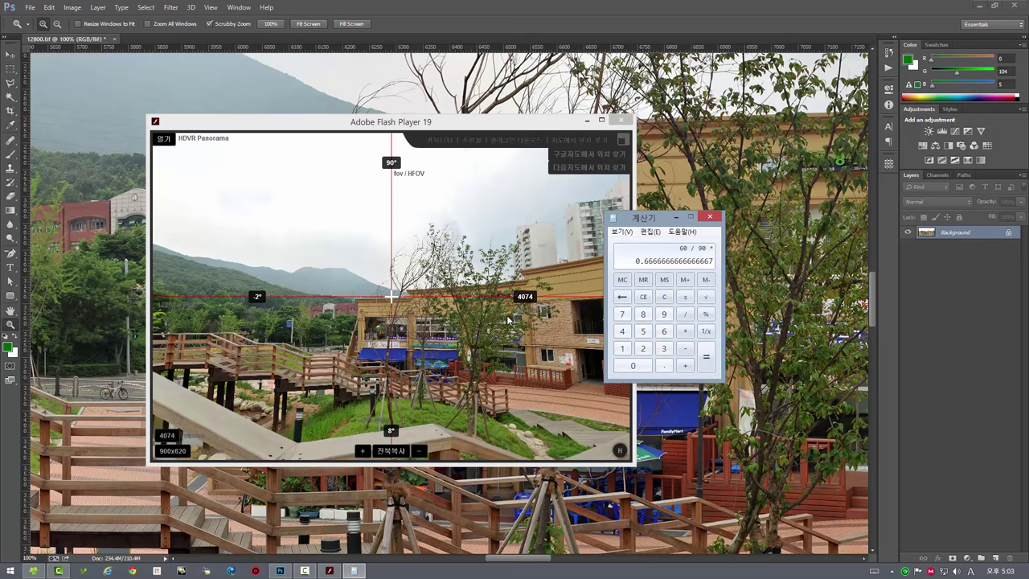
Step: Multiply by 4074 to get 2716, hide Calculator and return to Photoshop
type("4074")
key("Return")
mouse_move(656, 219)
left_mouse_down()
mouse_move(910, 269)
mouse_move(964, 265)
left_mouse_up()
left_click(982, 263)
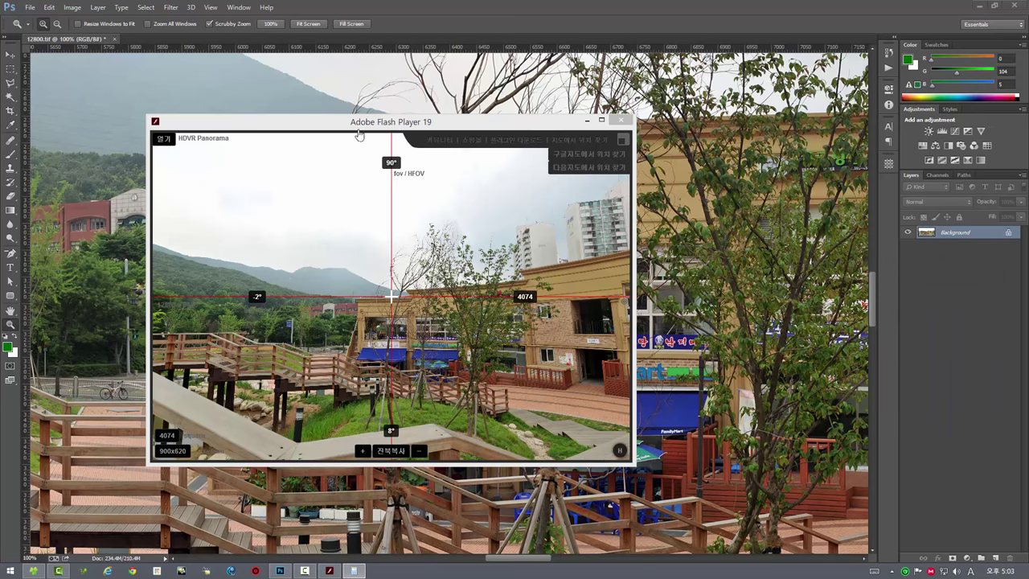
left_click(65, 42)
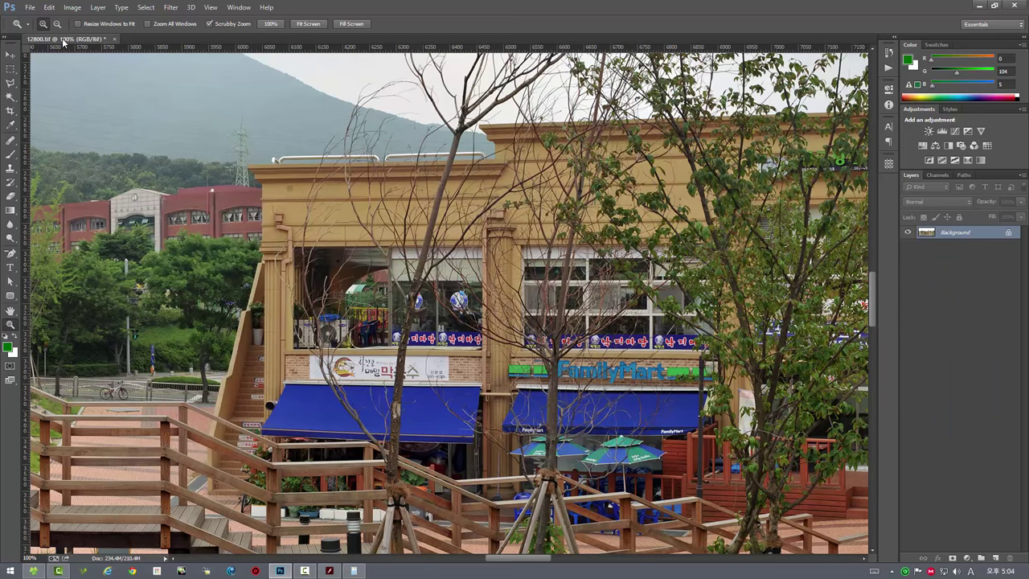
Step: Run Panorama Tools Extract with 60° HFOV and 2716×2716 output size
left_click(170, 7)
mouse_move(193, 242)
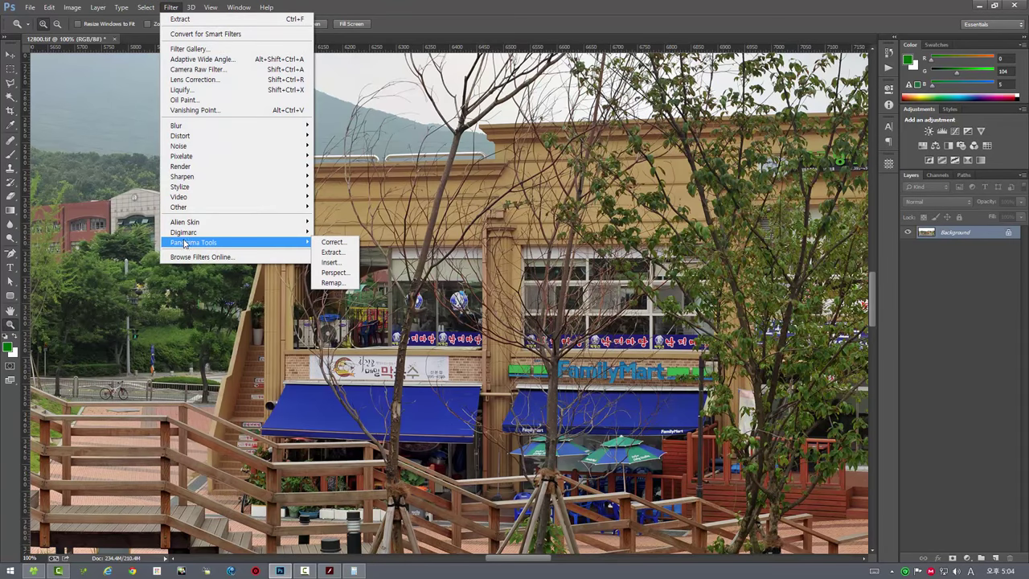
left_click(331, 251)
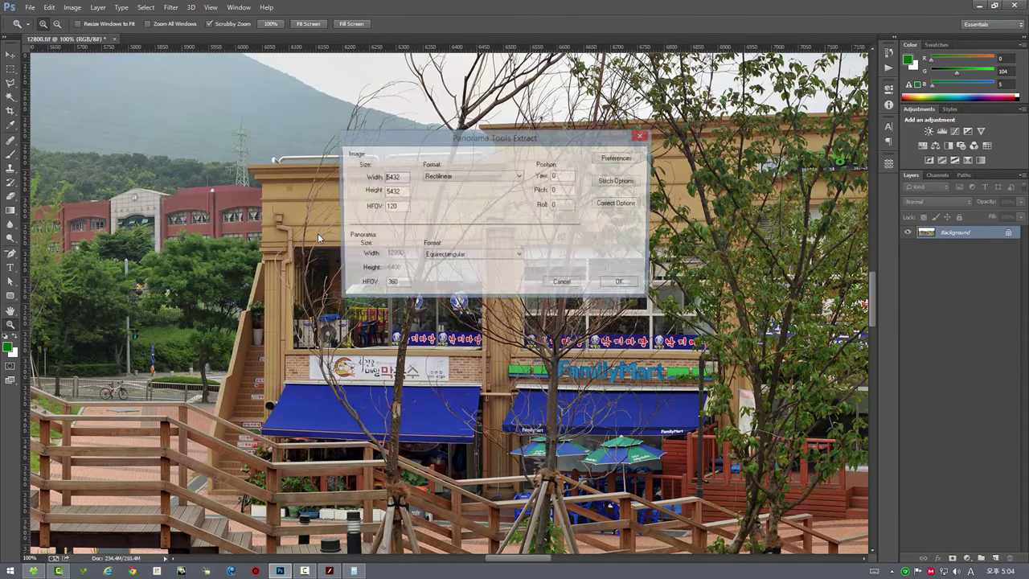
double_click(400, 207)
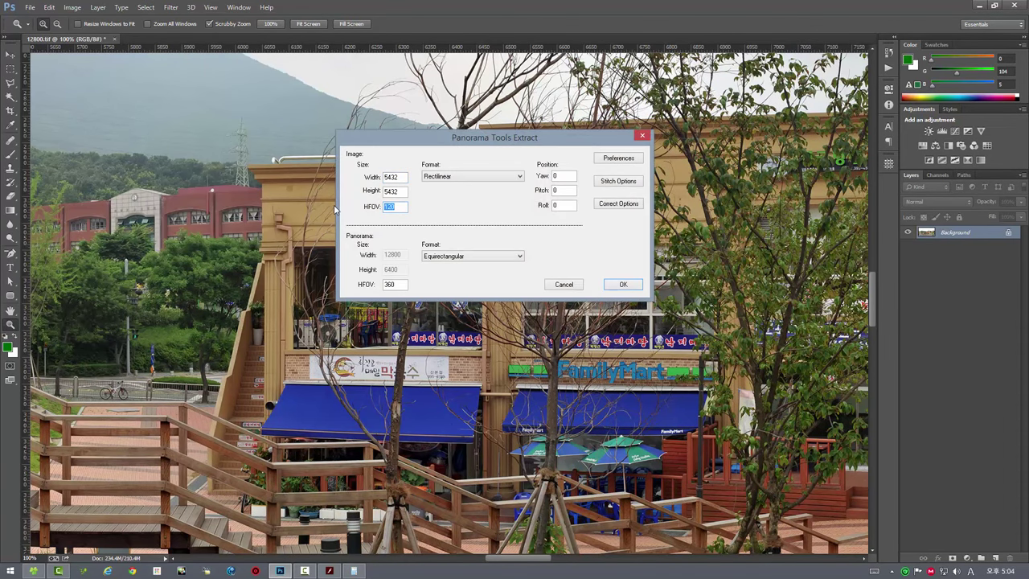
type("60")
double_click(399, 177)
type("27")
type("16")
left_click_drag(400, 191, 341, 189)
type("27")
type("16")
left_click(621, 285)
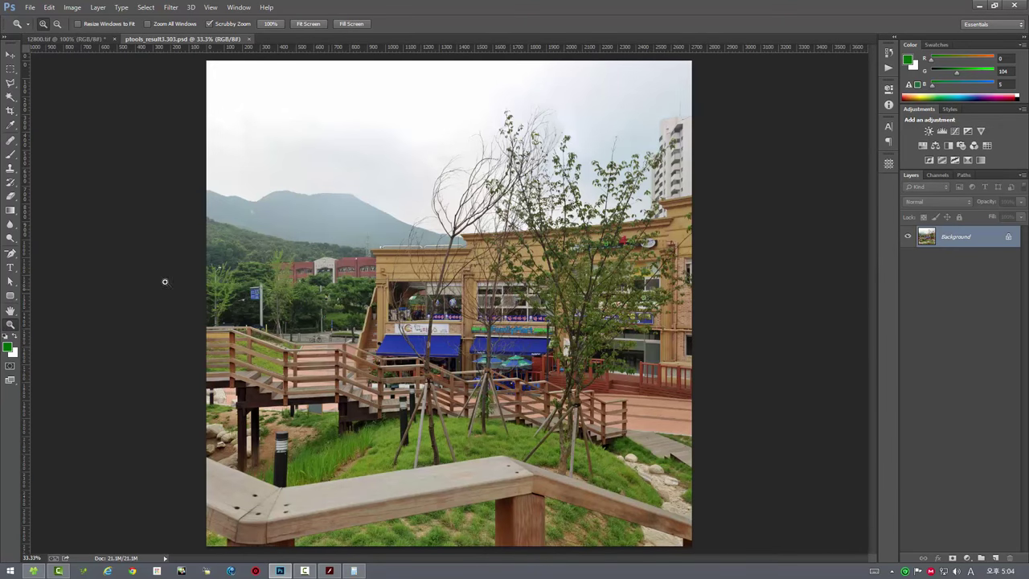
Step: View ptools_result3.303.psd at 100% and flip between it and 12800.tif to compare detail
double_click(11, 325)
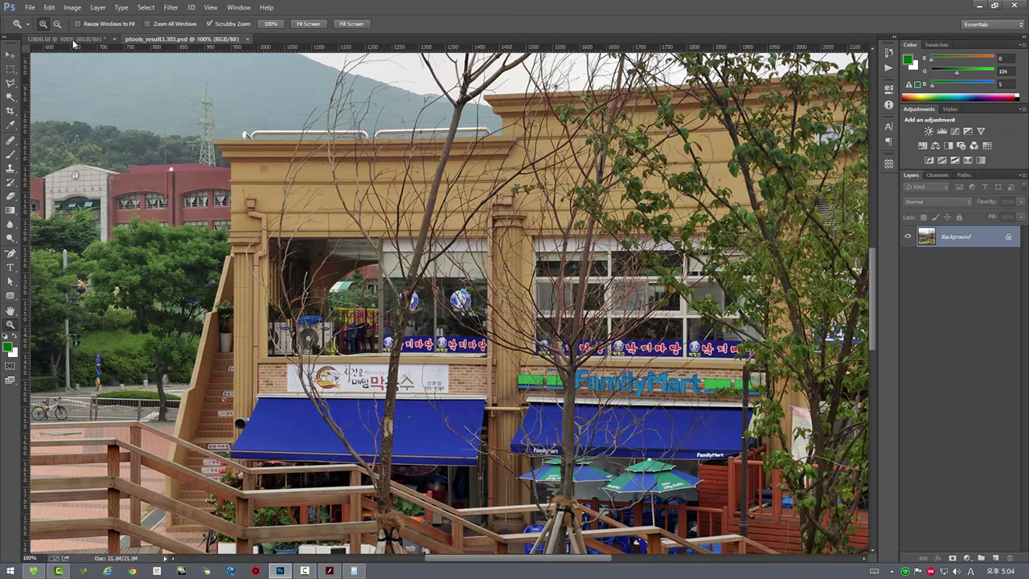
left_click(73, 39)
left_click(161, 39)
left_click(76, 40)
left_click(160, 39)
left_click(73, 39)
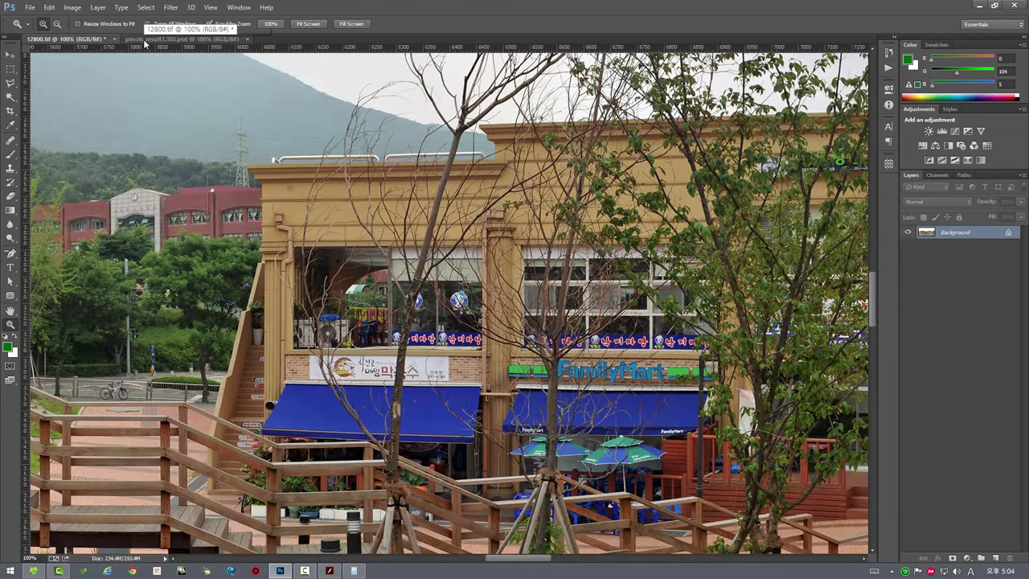
left_click(142, 39)
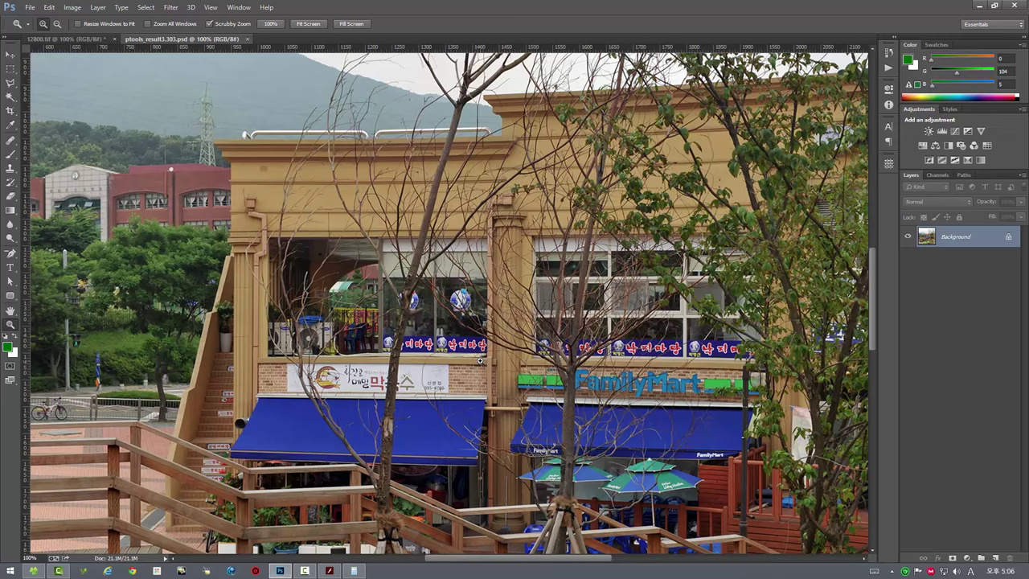
Step: Close the 303 extract and re-centre the Flash panorama viewer at 0° yaw and pitch
left_click(248, 38)
left_click(328, 570)
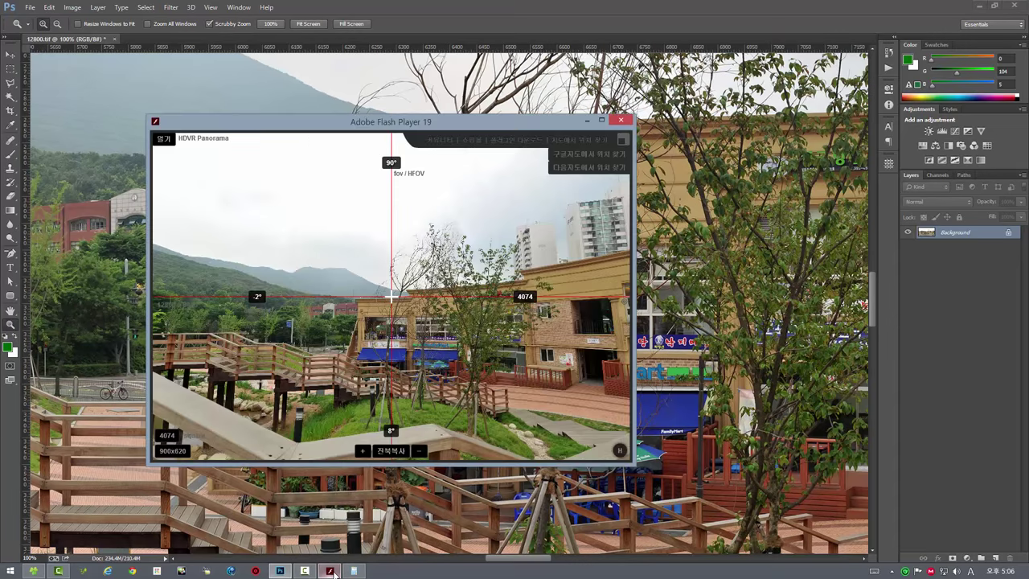
left_click_drag(349, 124, 362, 110)
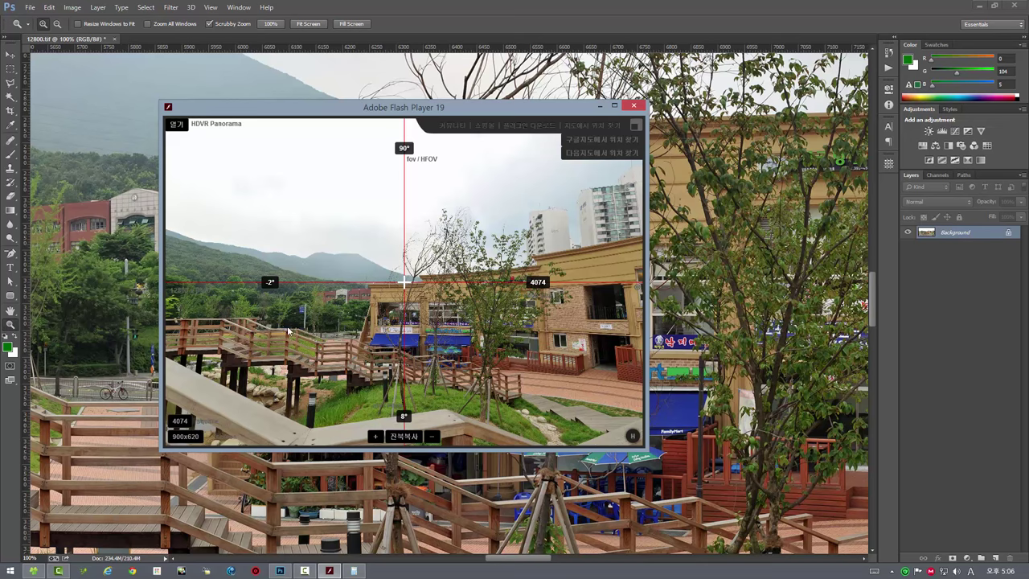
right_click(360, 228)
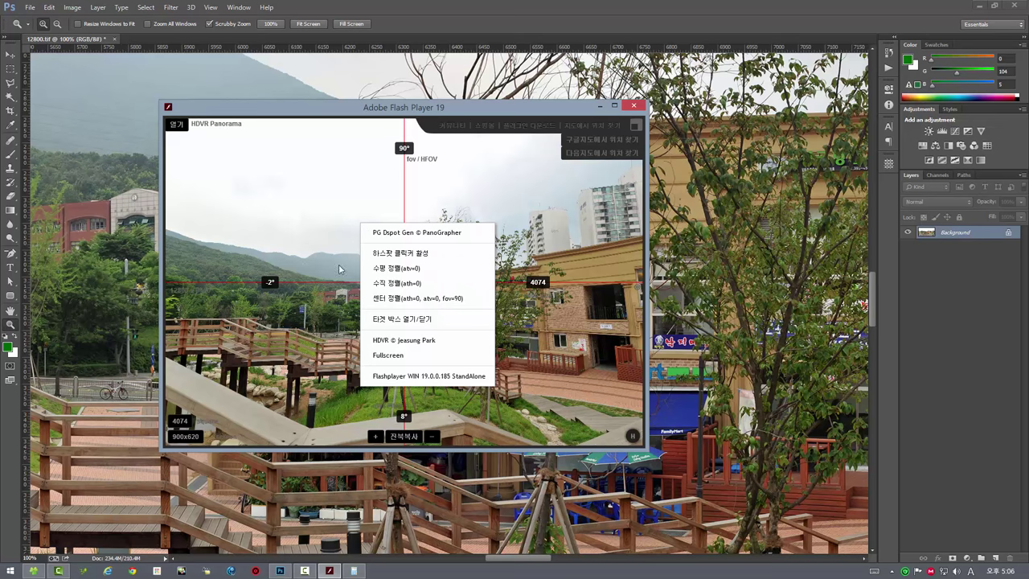
left_click(386, 299)
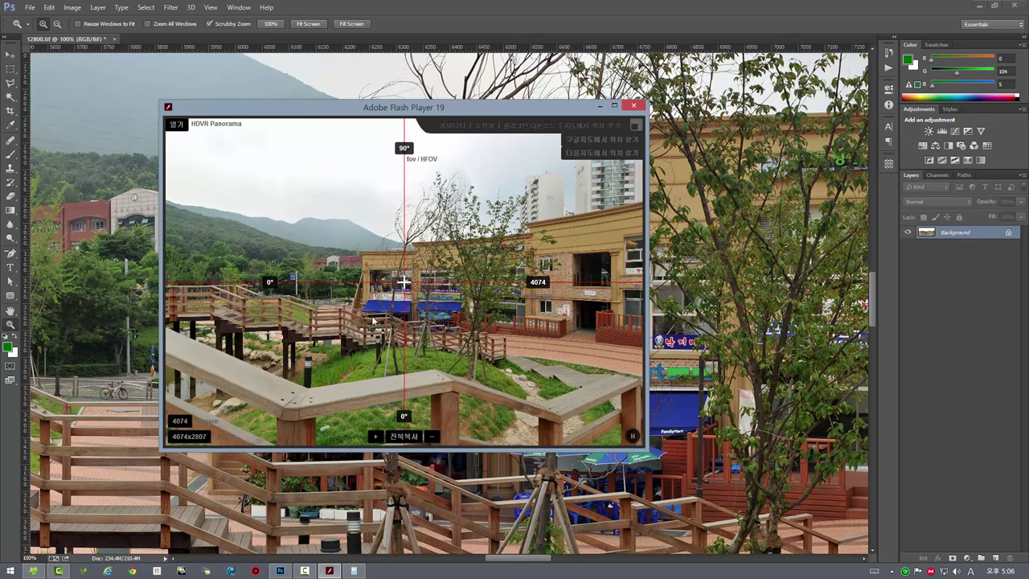
left_click(411, 161)
Step: Zoom the viewer out to a 120° field of view, reading a full-size width of 7057
scroll(363, 241, "up", 3)
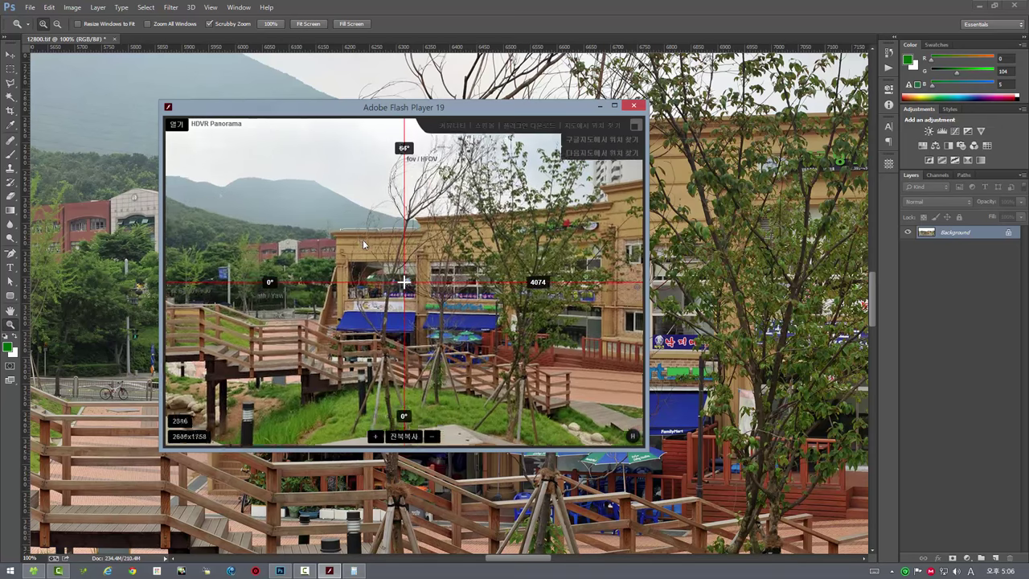
scroll(362, 240, "down", 5)
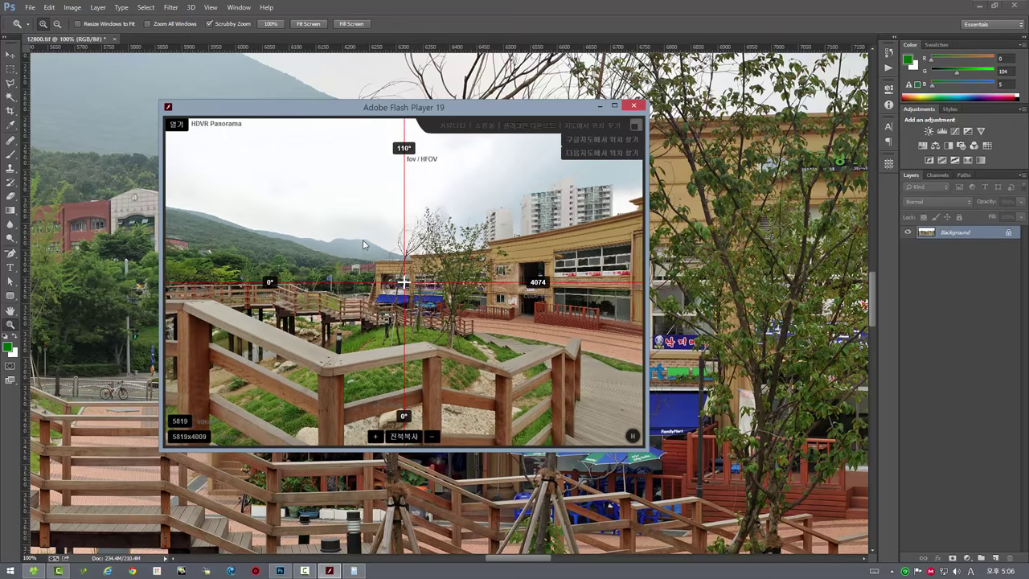
scroll(362, 244, "down", 2)
scroll(363, 241, "up", 2)
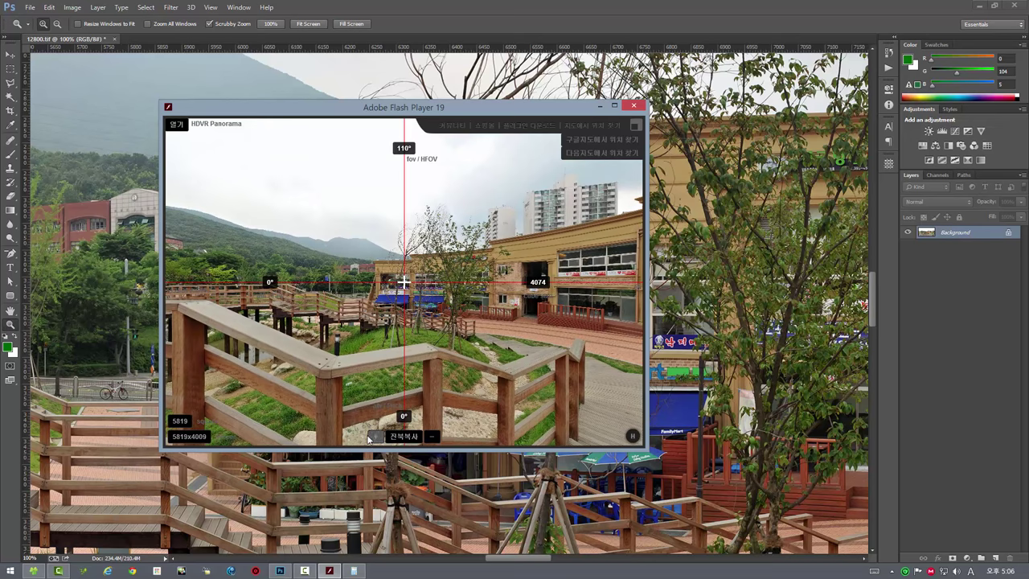
left_click(431, 436)
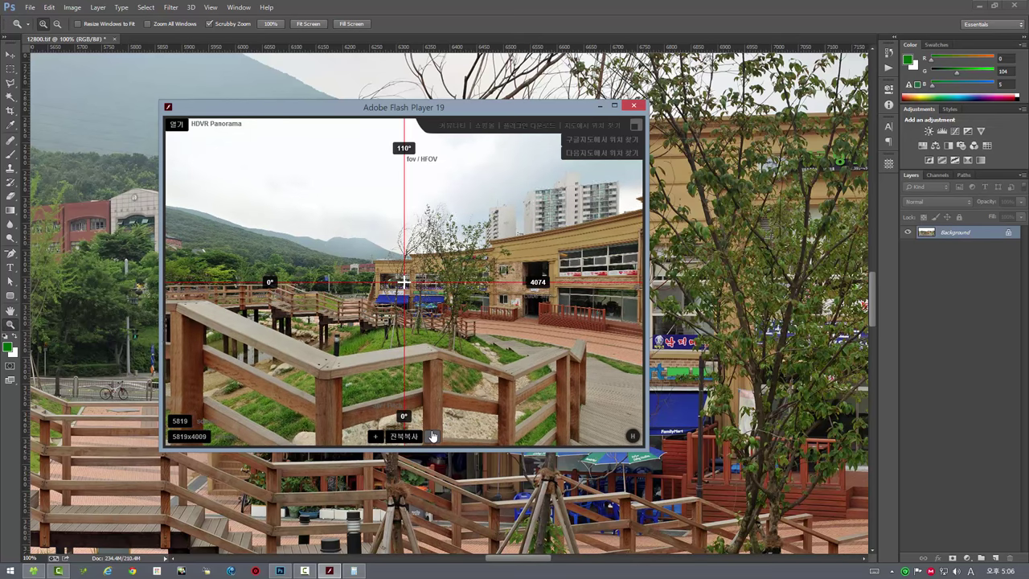
left_click(431, 436)
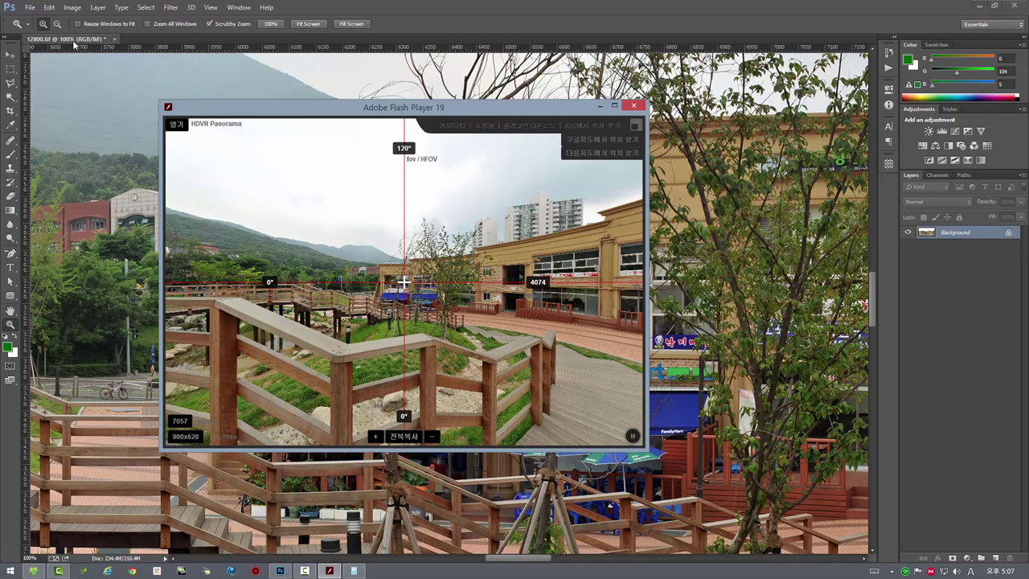
left_click(74, 45)
left_click(171, 7)
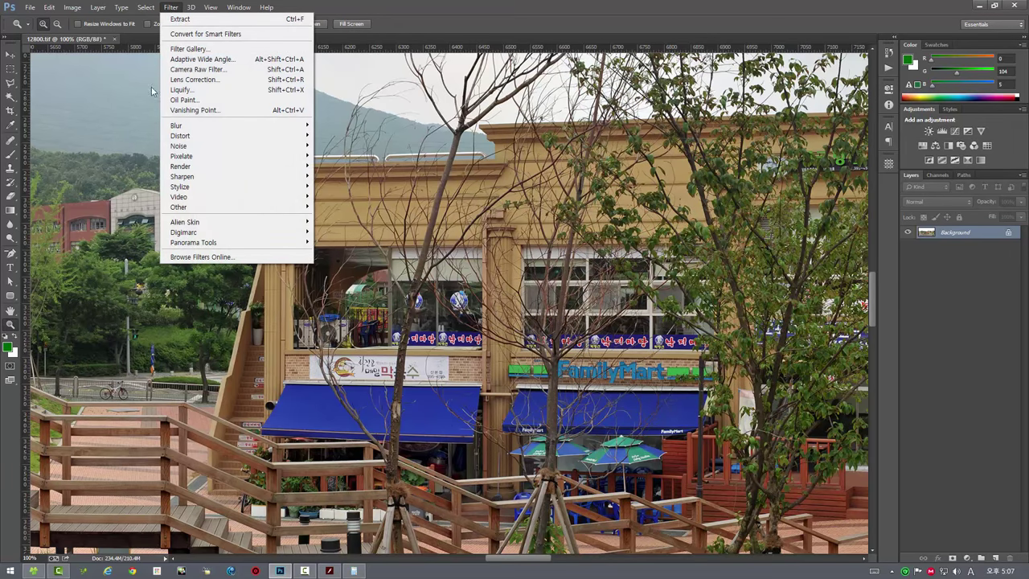
mouse_move(193, 242)
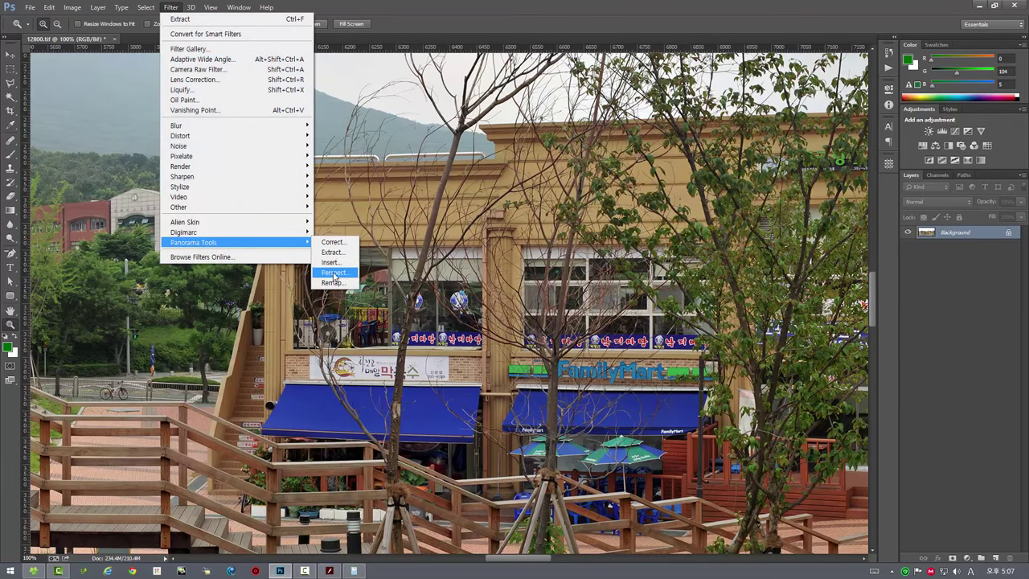
Step: In Panorama Tools Extract, set Width and Height to 7057 while checking the viewer's readout
left_click(337, 254)
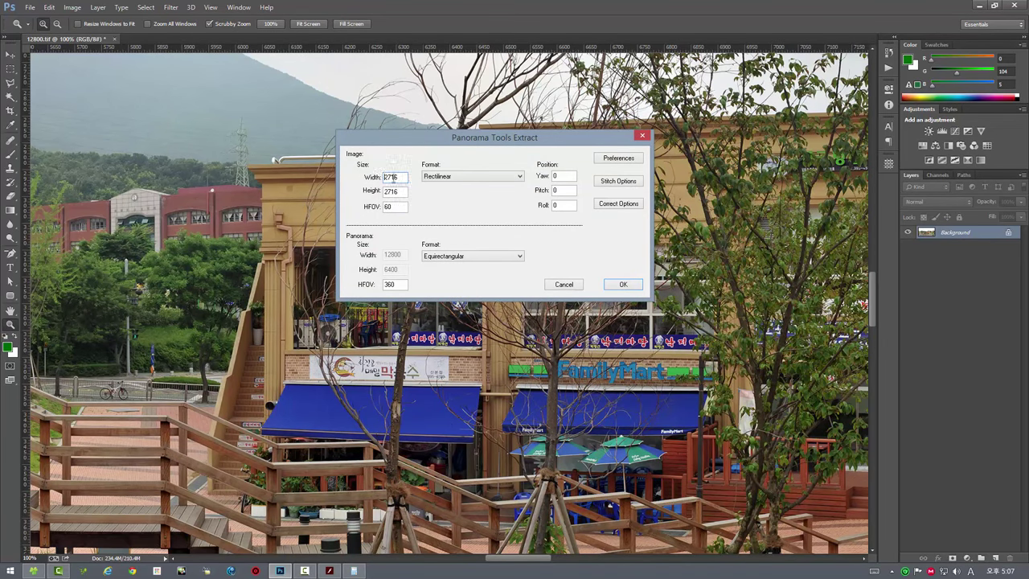
left_click_drag(399, 177, 348, 180)
type("7057")
key("Tab")
left_click(330, 570)
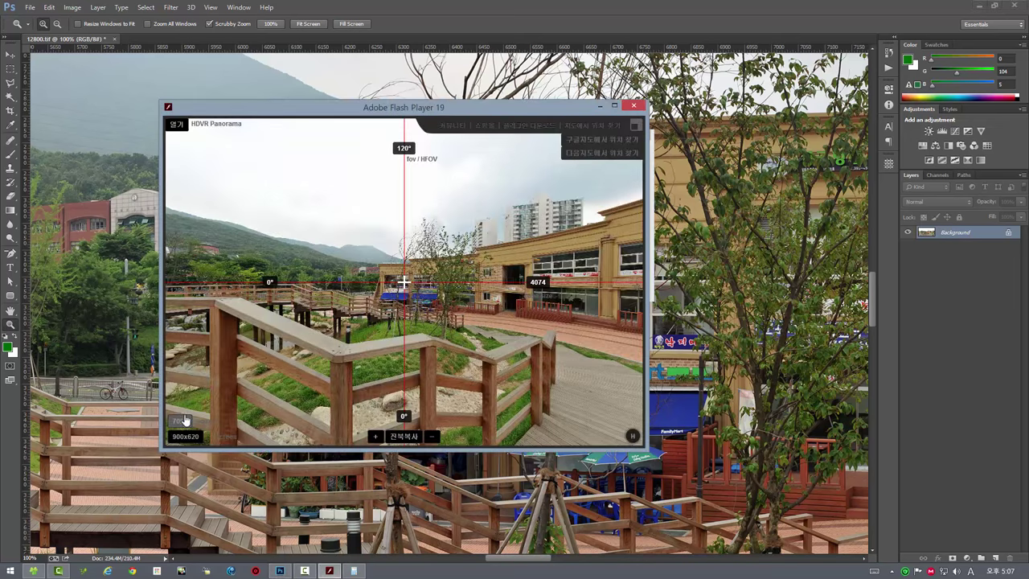
left_click(468, 7)
type("7057")
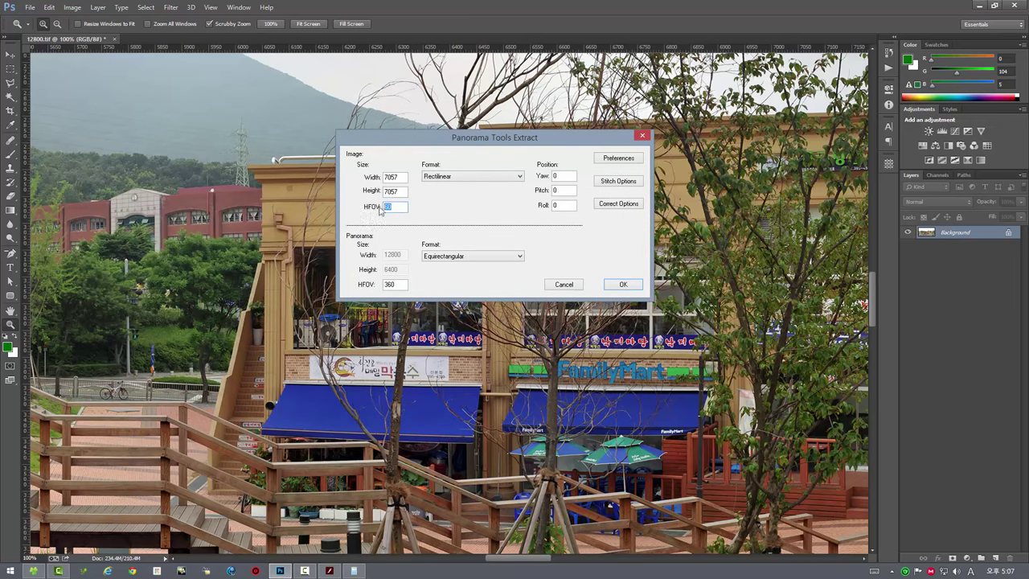
left_click(329, 570)
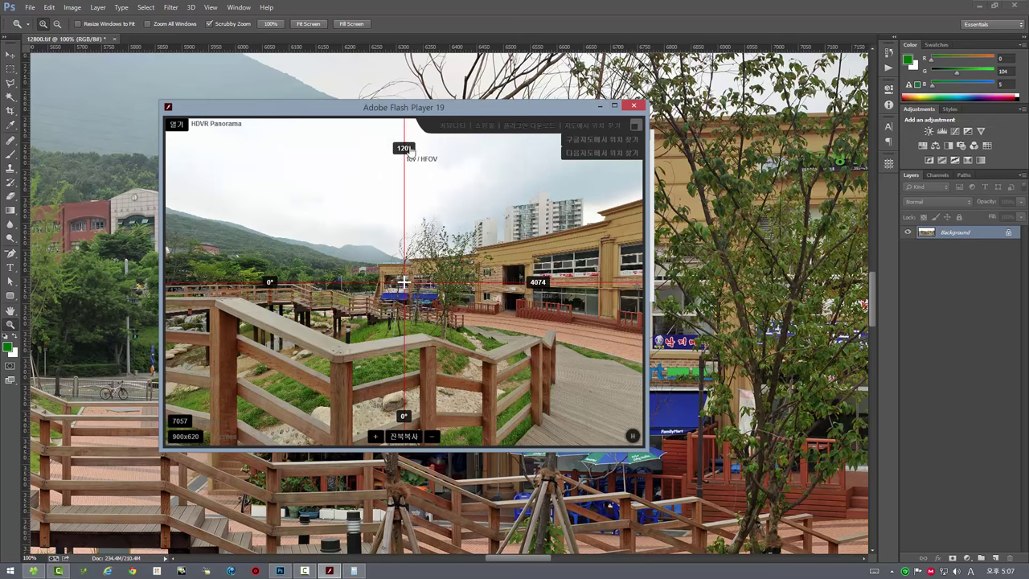
key("alt+Tab")
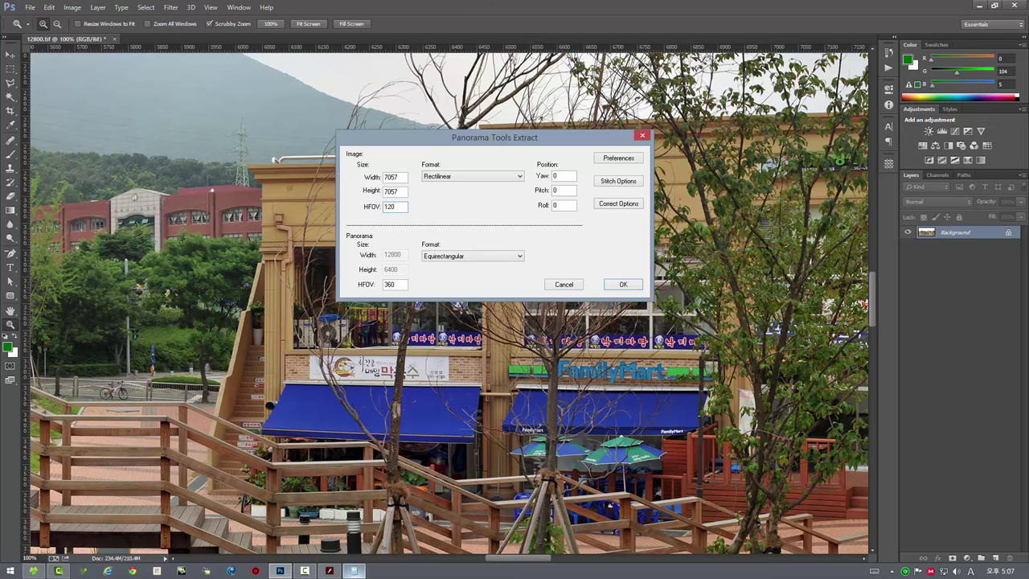
Step: Compute 120/90 × 4074 in Calculator, giving a scaled width of 5432
left_click(354, 570)
left_click_drag(824, 286, 631, 251)
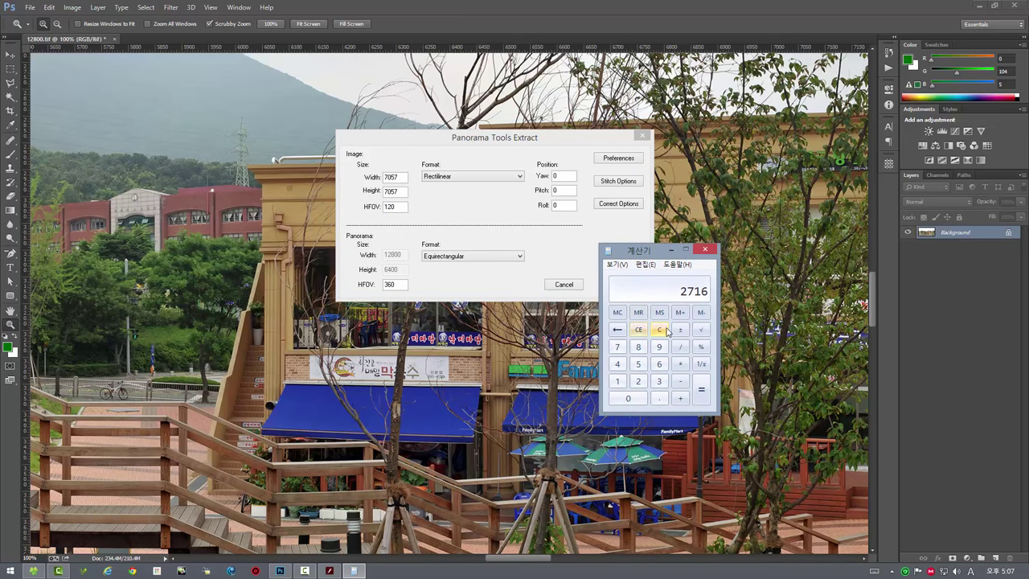
left_click(659, 329)
type("0 ")
type("*")
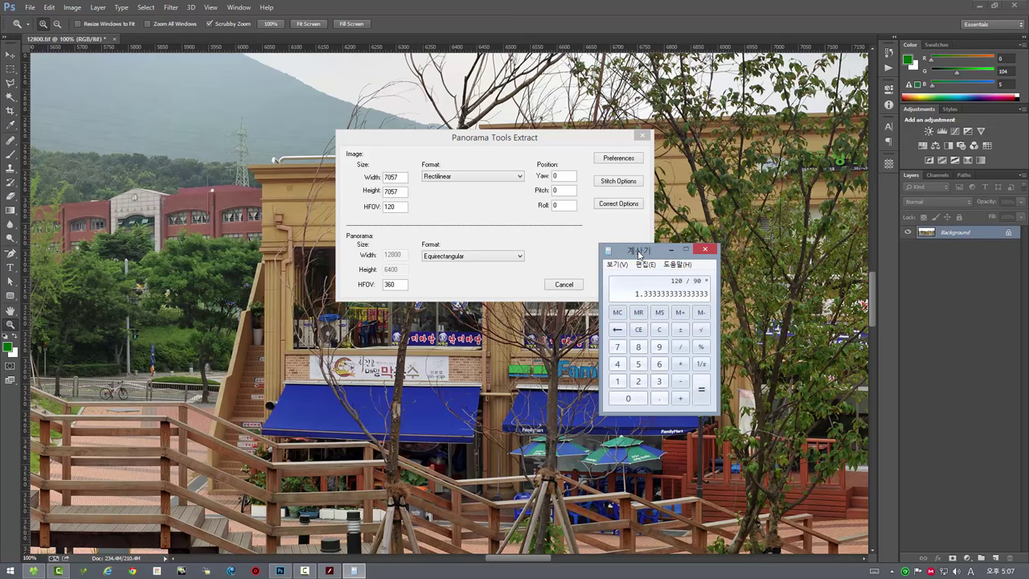
left_click(329, 570)
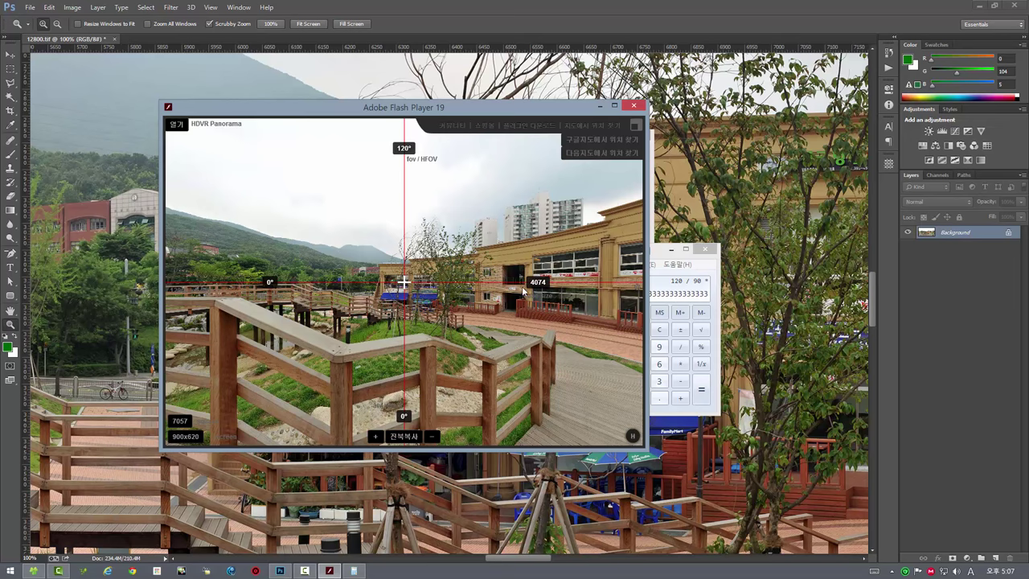
left_click(658, 254)
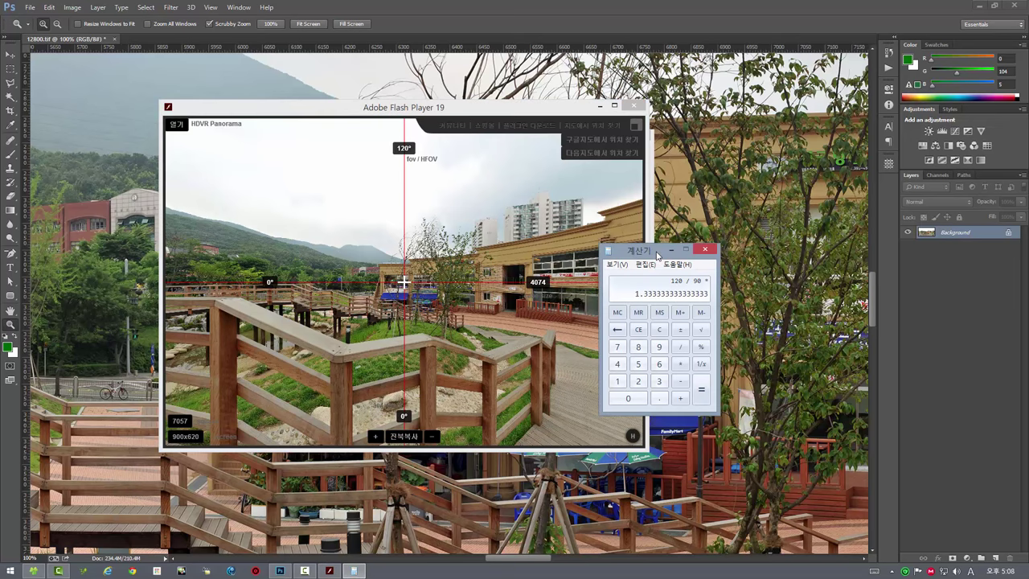
type("4")
type("074")
key("Return")
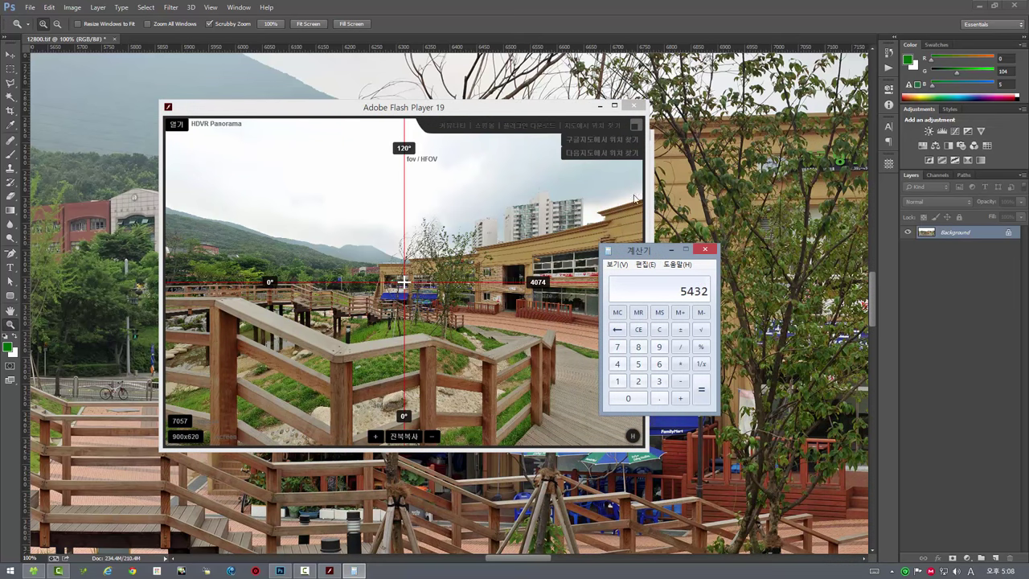
left_click(589, 3)
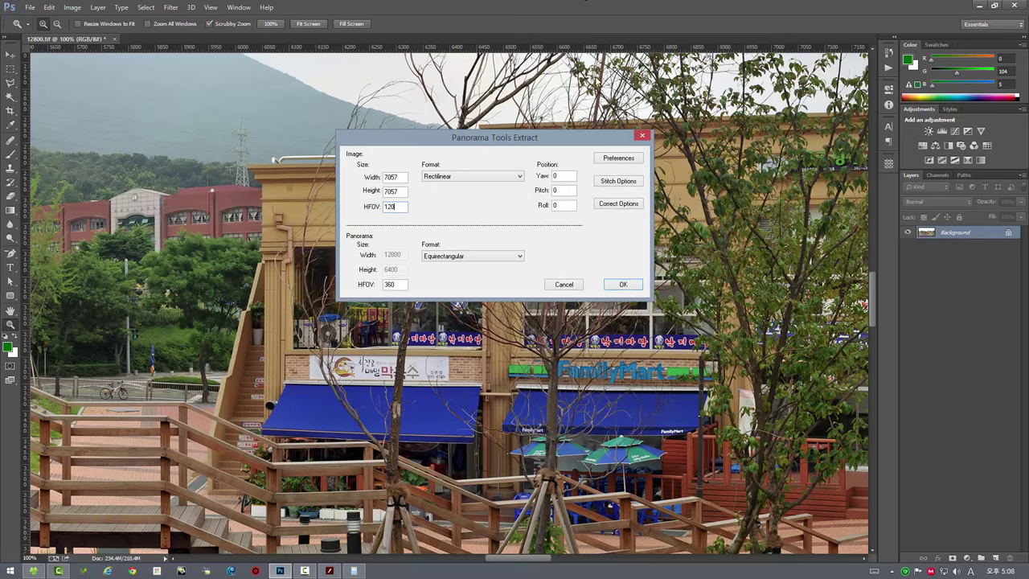
left_click(353, 571)
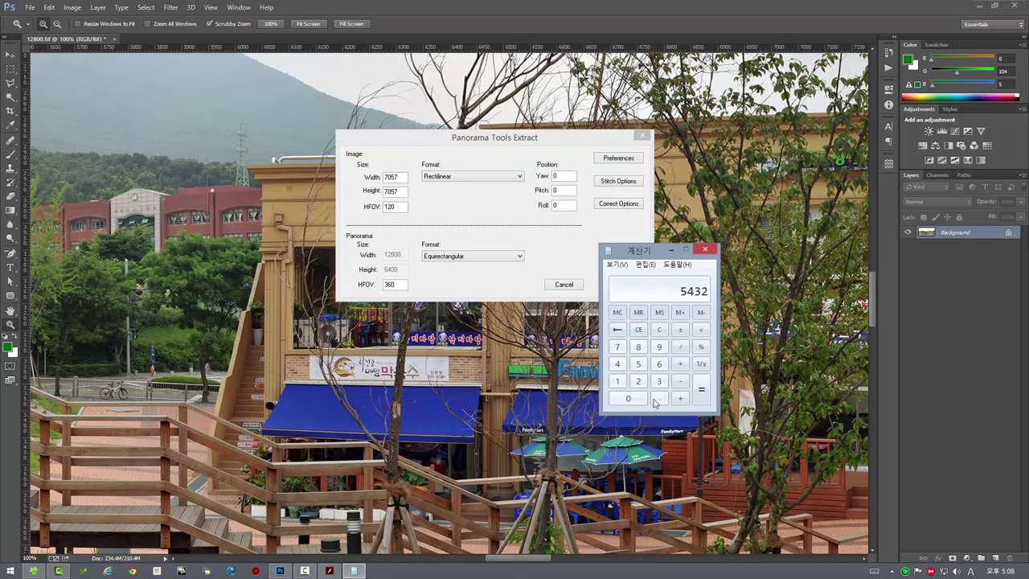
left_click_drag(658, 252, 688, 262)
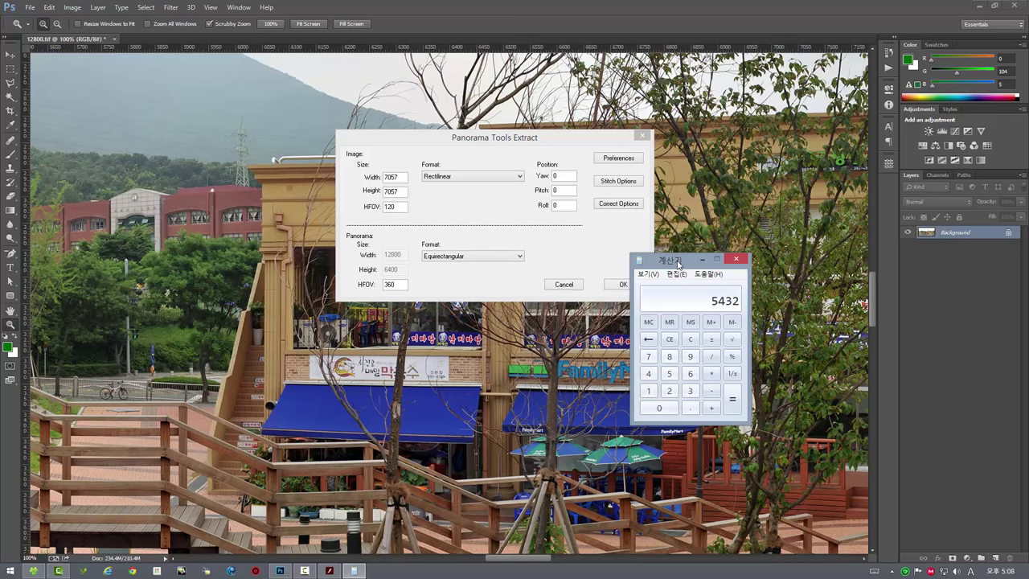
left_click(467, 138)
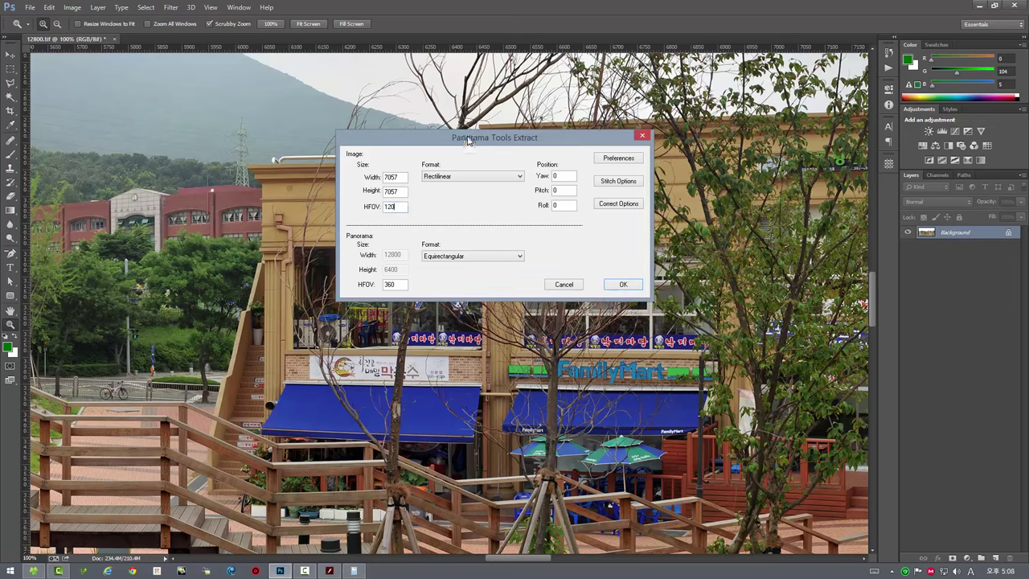
Step: Extract the 7057 × 7057 120° view as ptools_result3.304.psd and compare it at 100% with 12800.tif
left_click(633, 286)
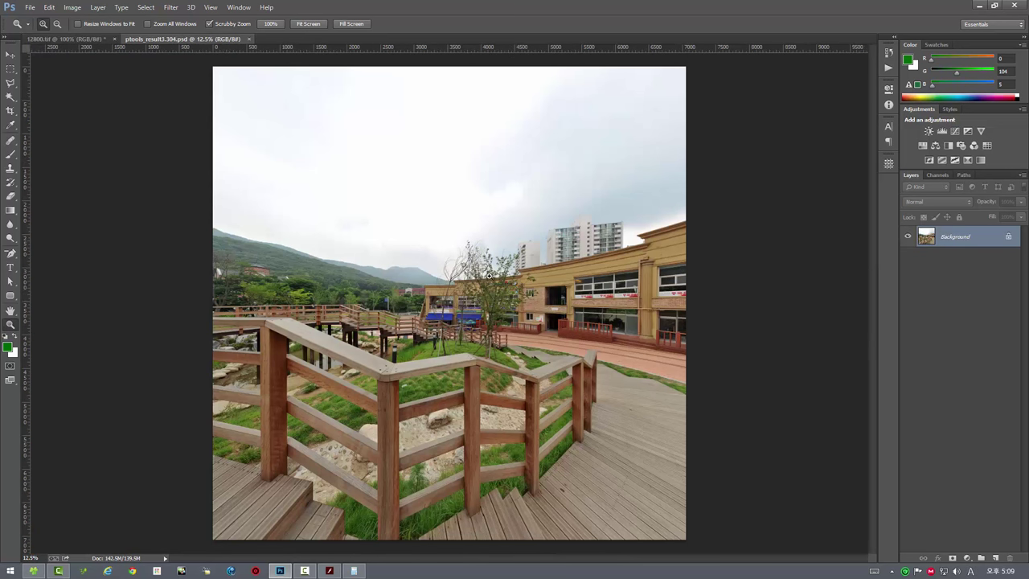
double_click(9, 327)
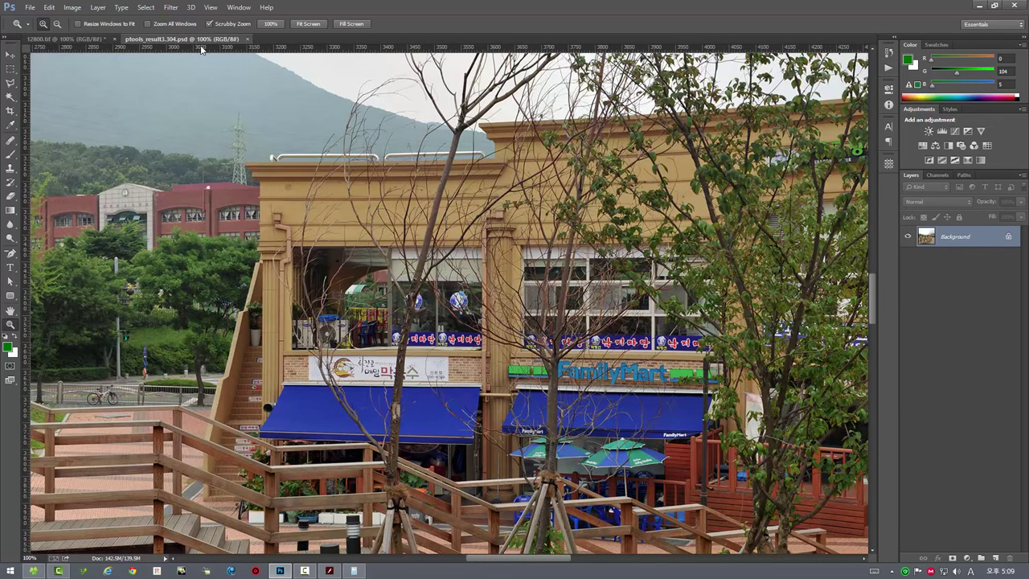
left_click(66, 40)
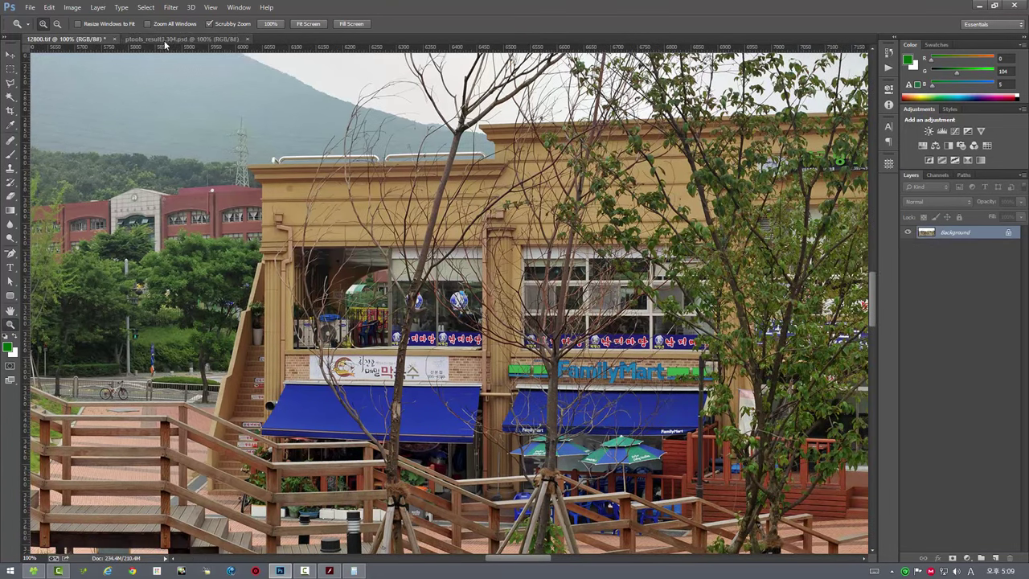
left_click(165, 41)
left_click(66, 40)
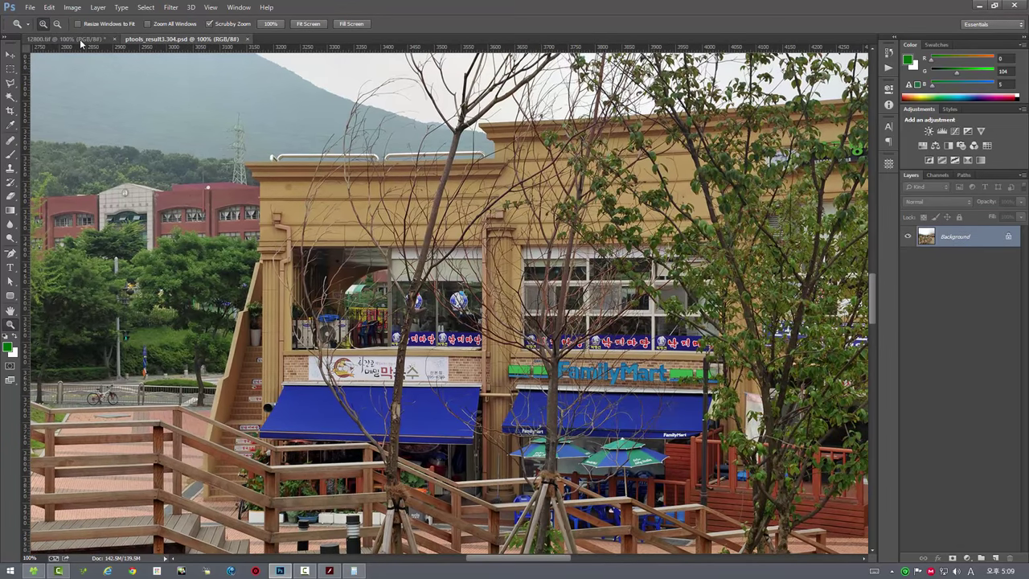
left_click(76, 39)
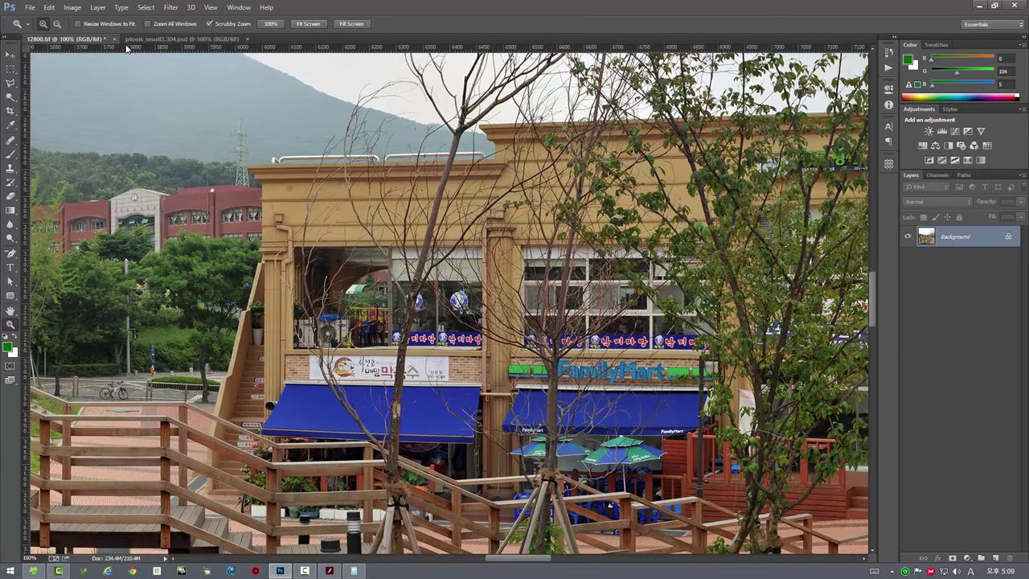
left_click(180, 40)
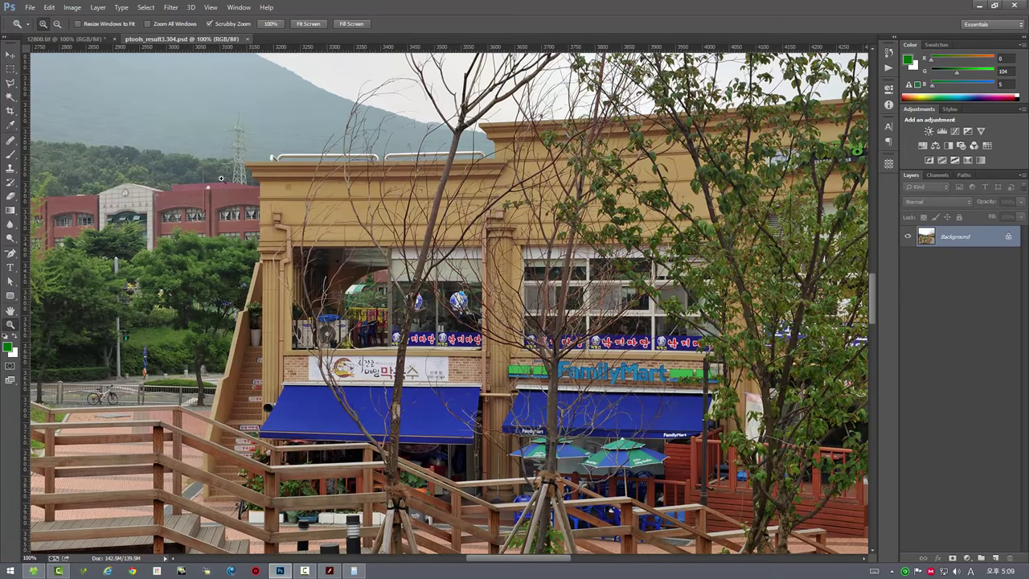
left_click(70, 40)
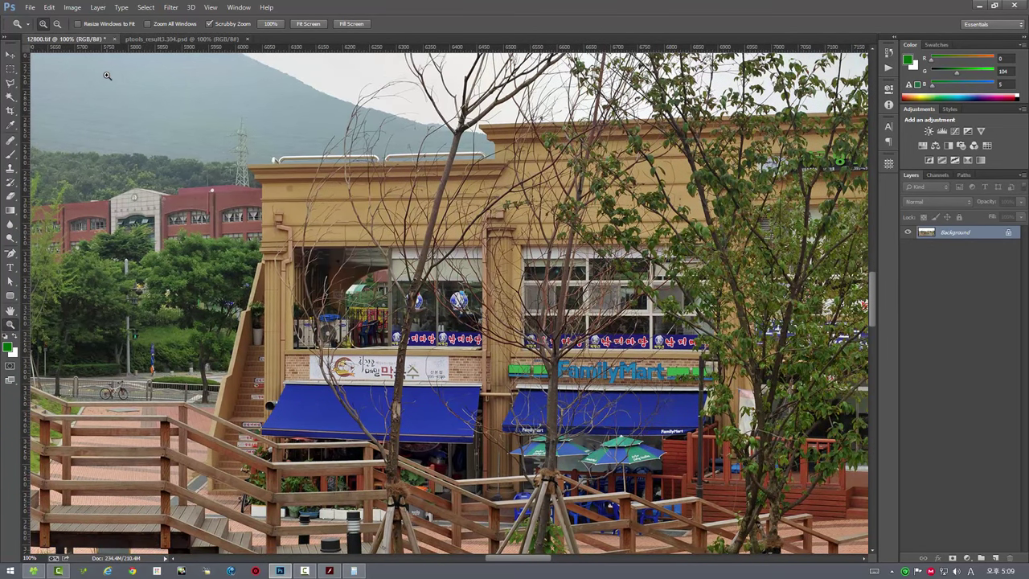
left_click(170, 8)
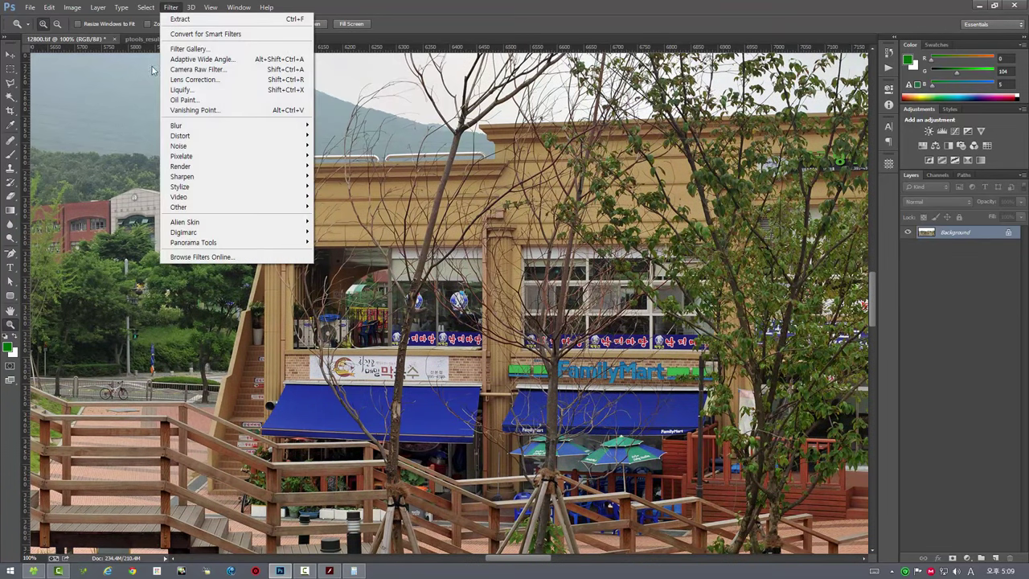
Step: Extract a 5432-pixel-square 120° view from the panorama as ptools_result3.305.psd
left_click(331, 253)
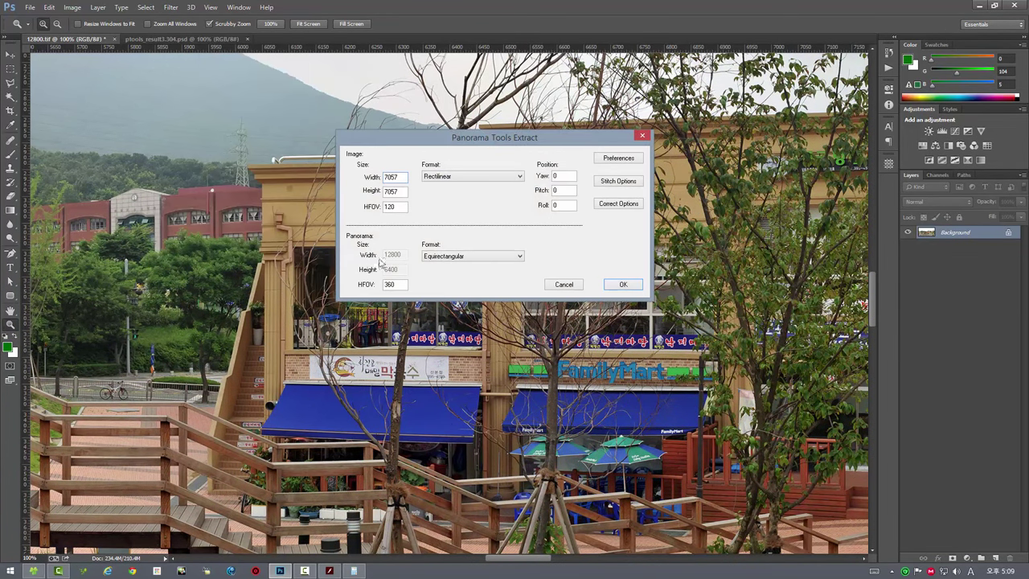
left_click(354, 571)
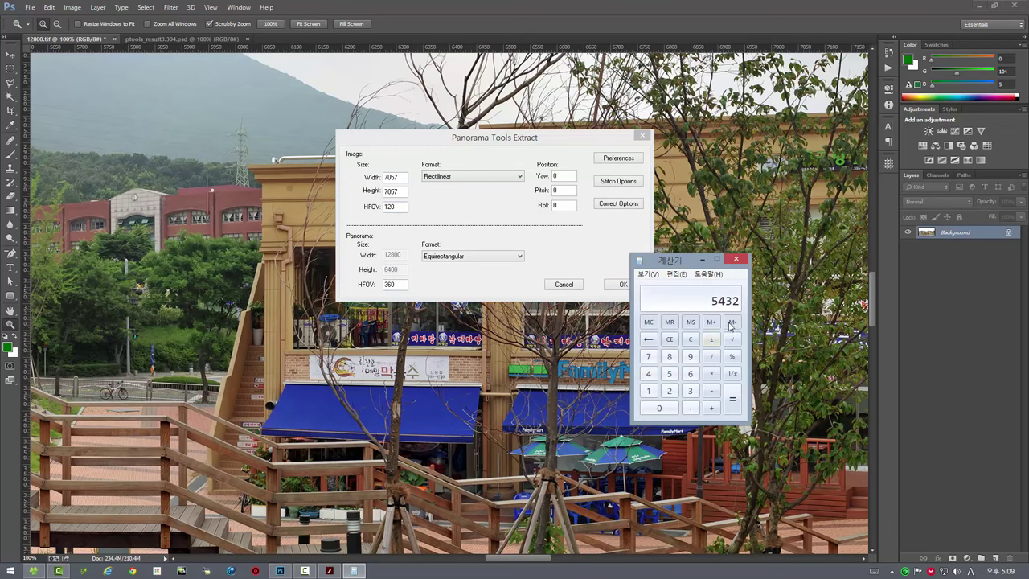
double_click(399, 173)
type("54")
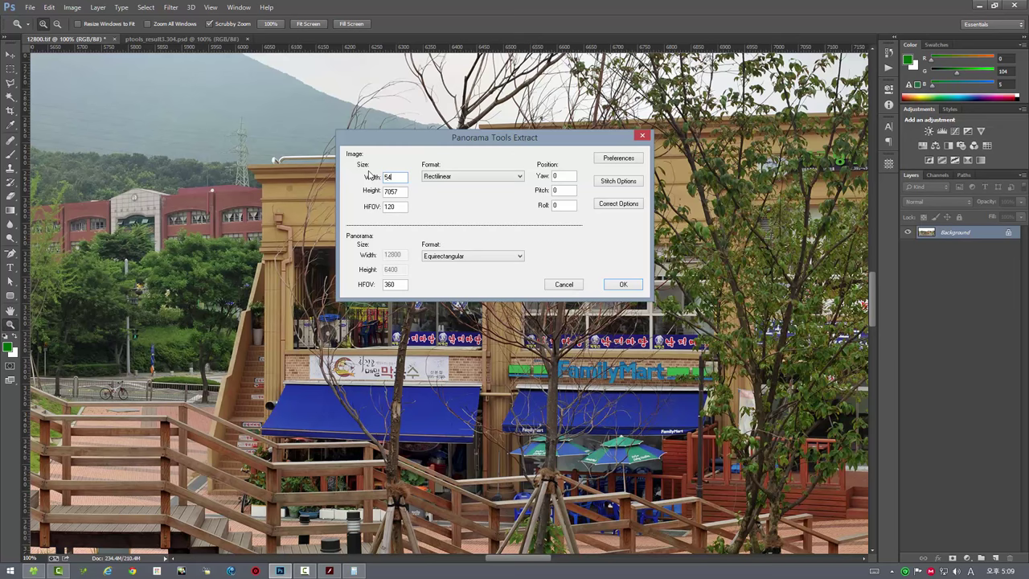
type("32")
key("Tab")
type("5")
left_click(622, 285)
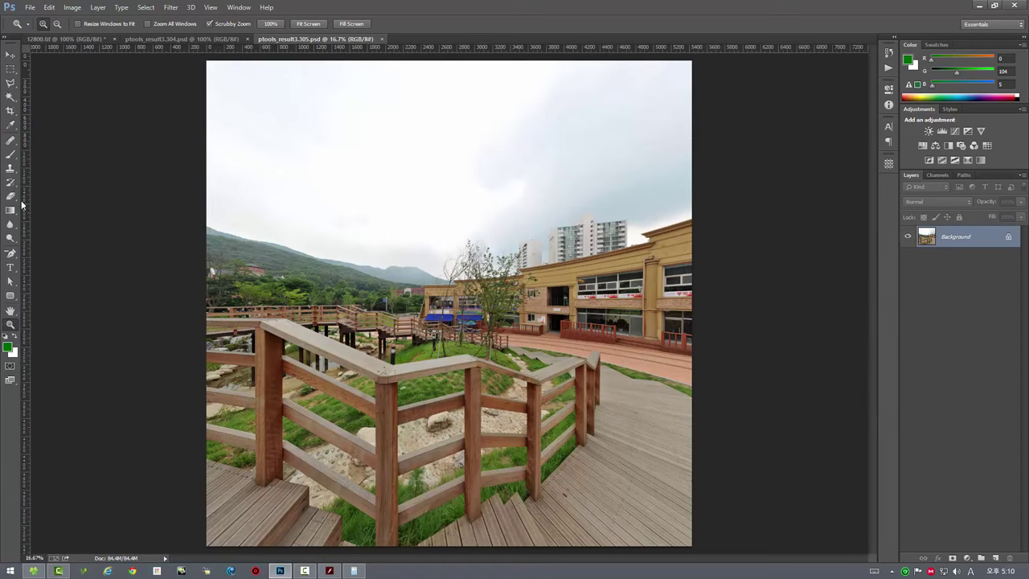
Step: View ptools_result3.305.psd at 100% and flip between it and 12800.tif
double_click(10, 326)
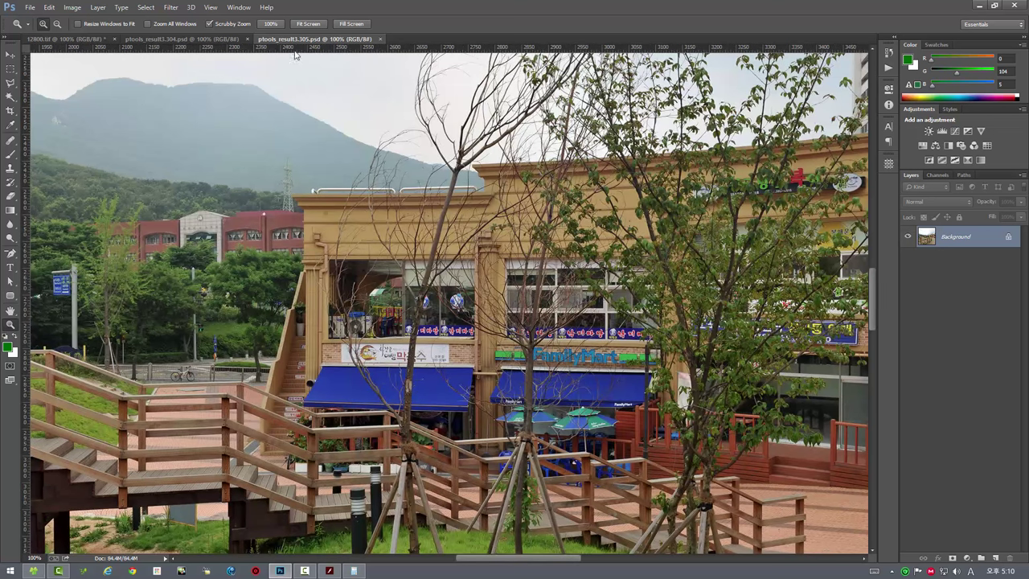
left_click(73, 40)
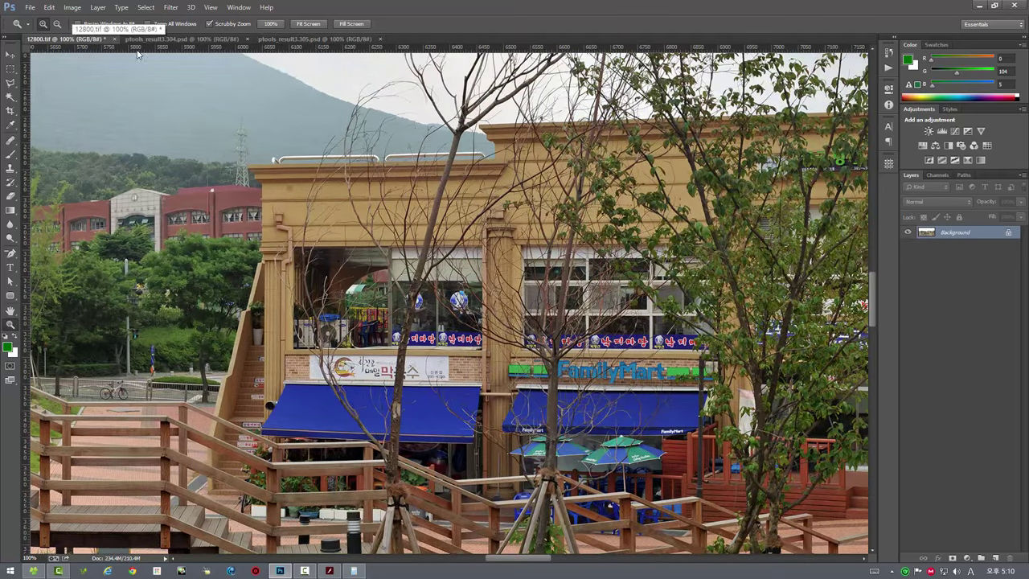
left_click(310, 40)
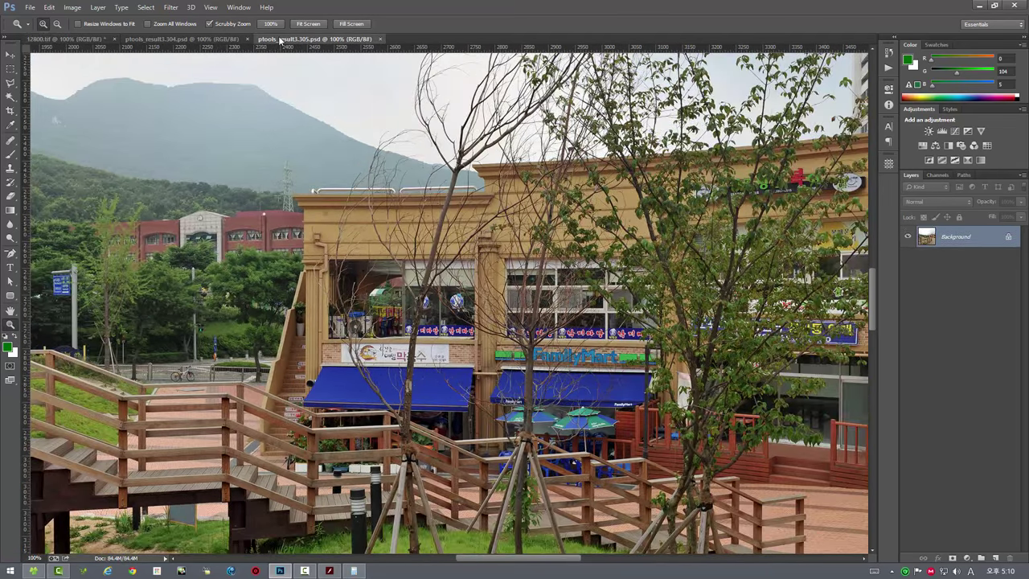
left_click(64, 39)
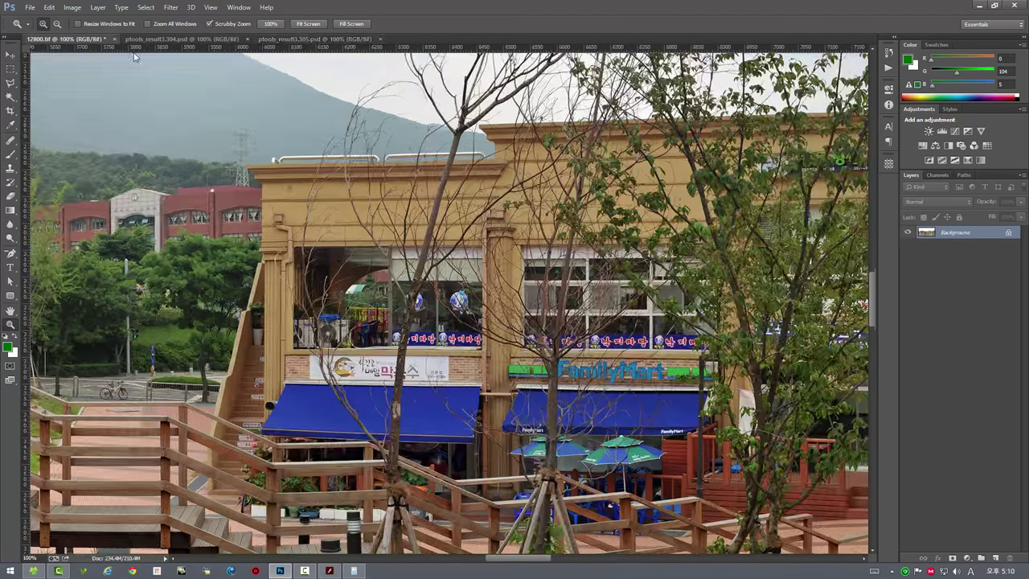
left_click(303, 39)
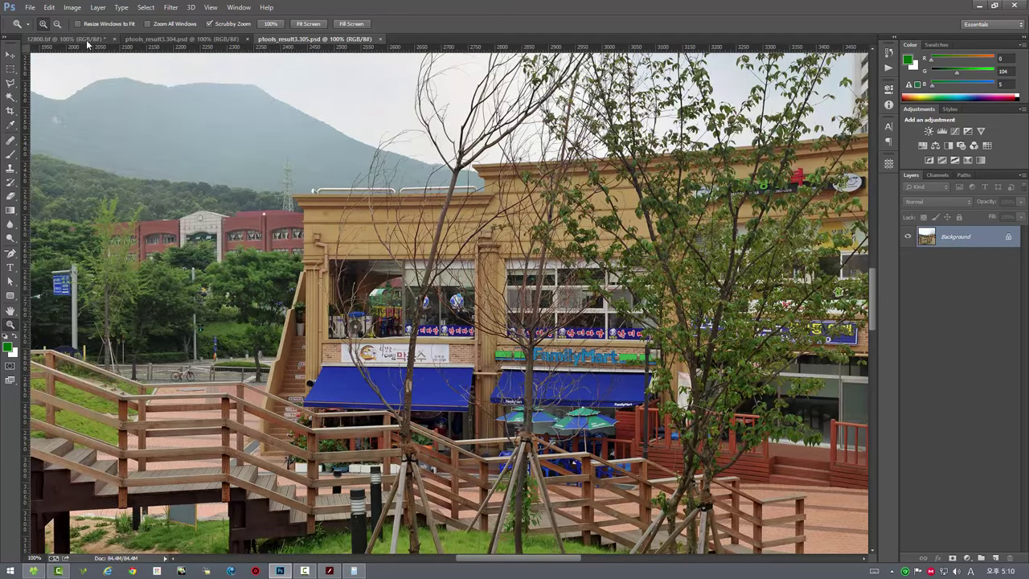
left_click(93, 40)
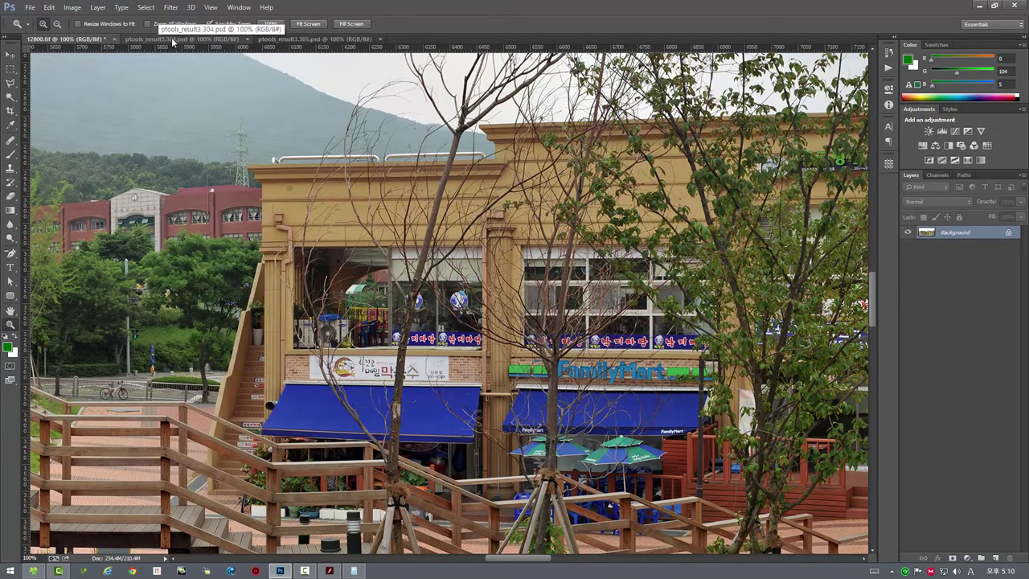
Step: Compare ptools_result3.304.psd with the panorama, then close both the 305 and 304 extracts
left_click(173, 40)
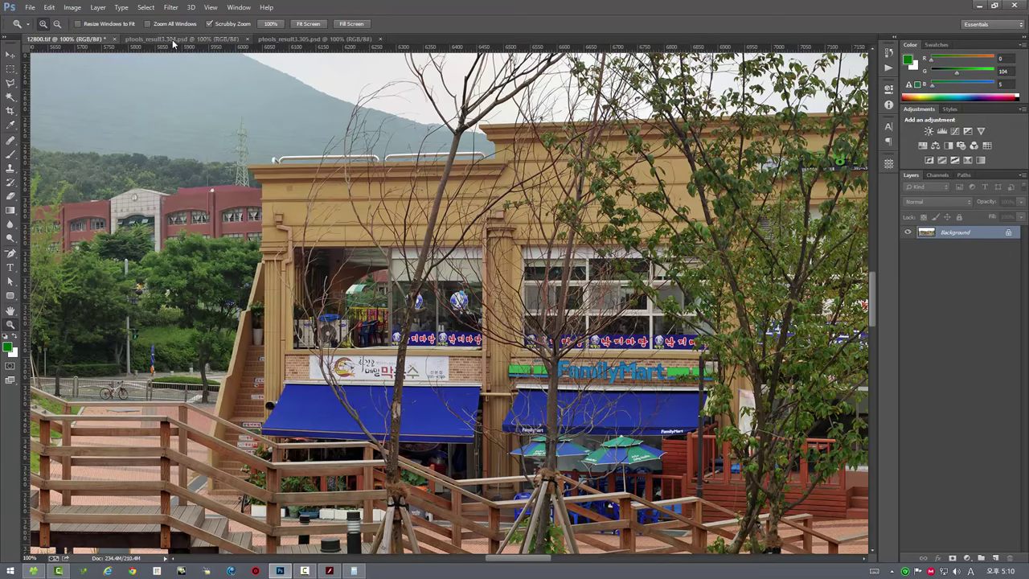
left_click(80, 40)
left_click(169, 40)
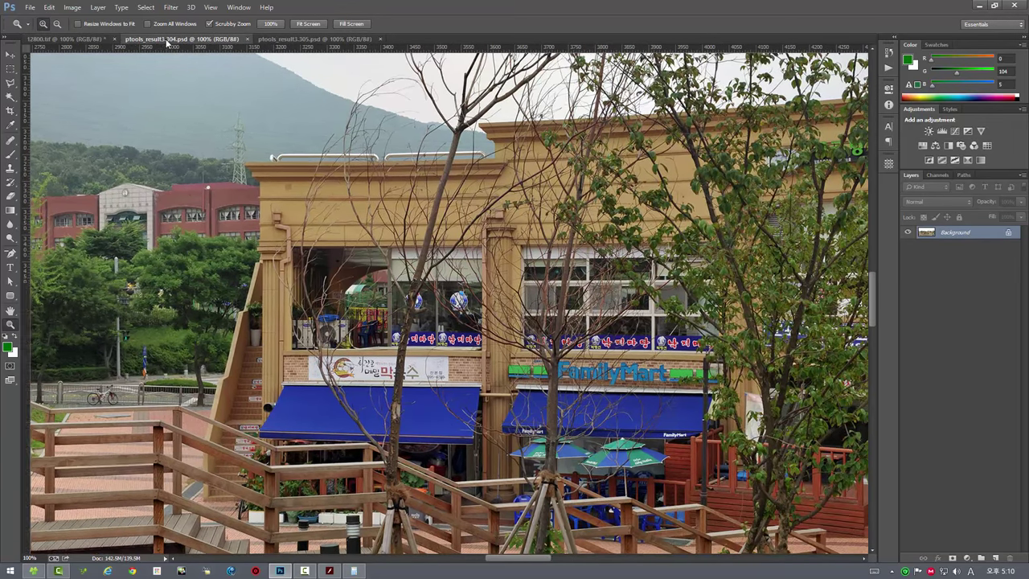
left_click(81, 39)
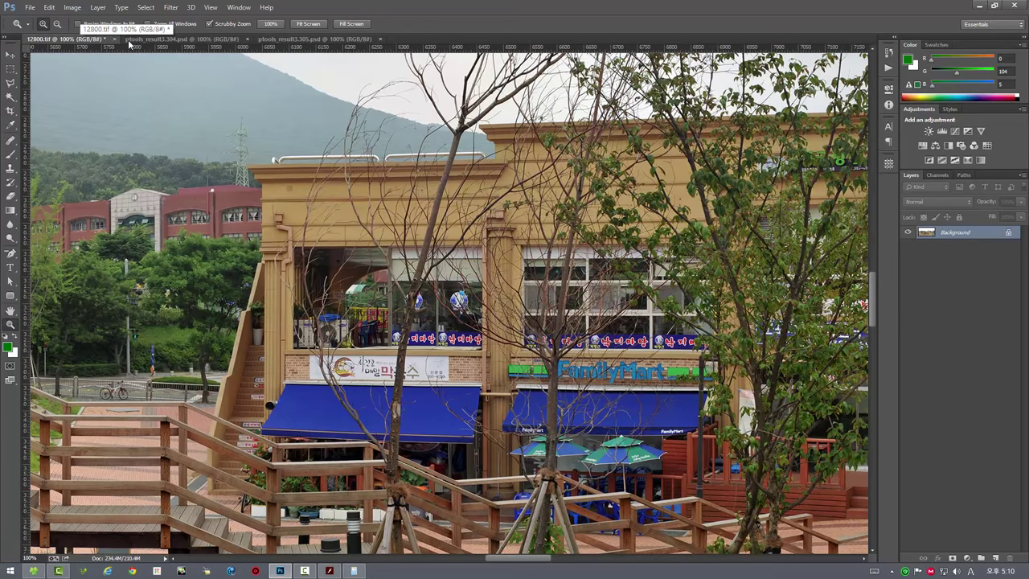
left_click(172, 39)
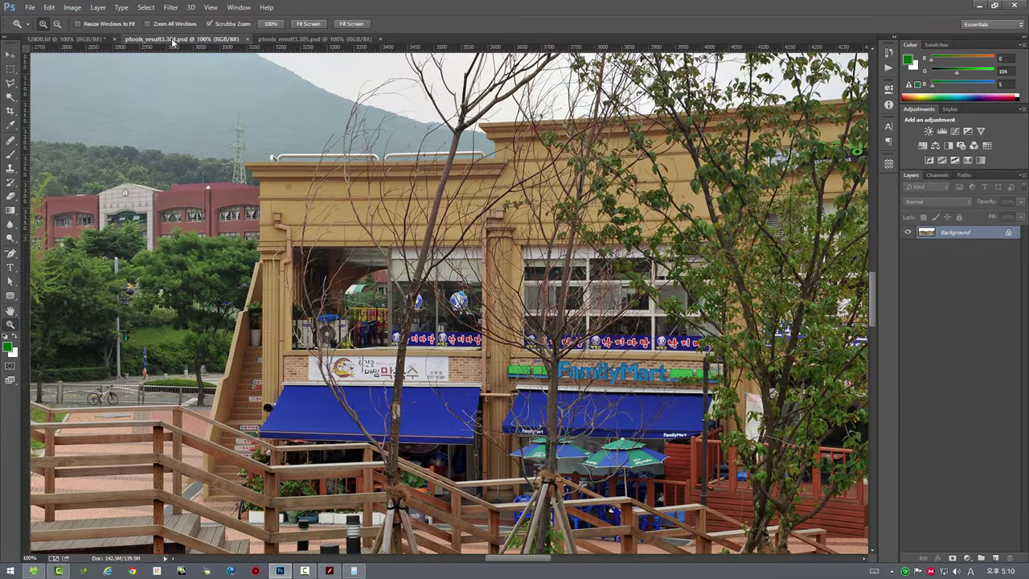
left_click(298, 39)
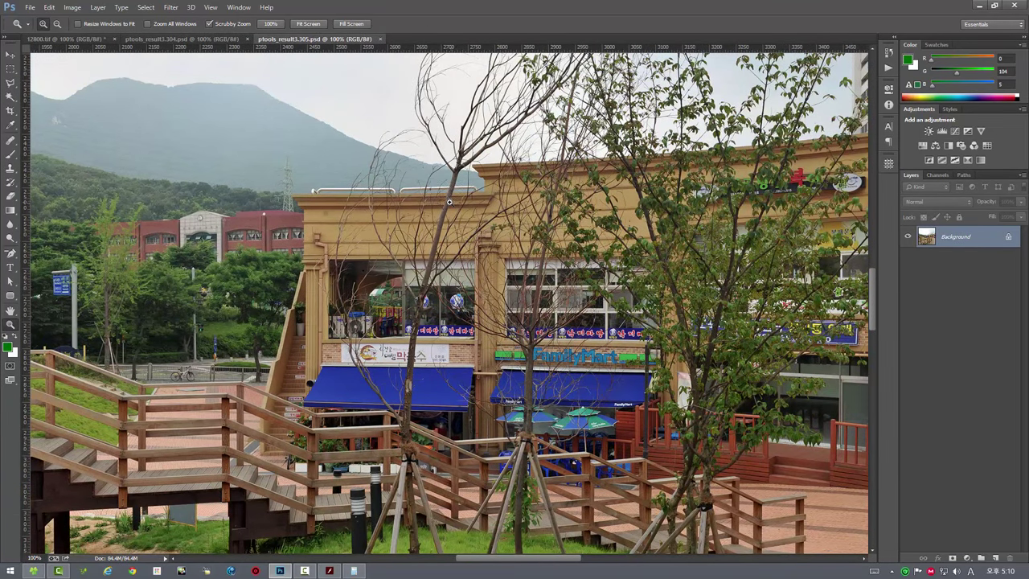
left_click(378, 40)
left_click(248, 40)
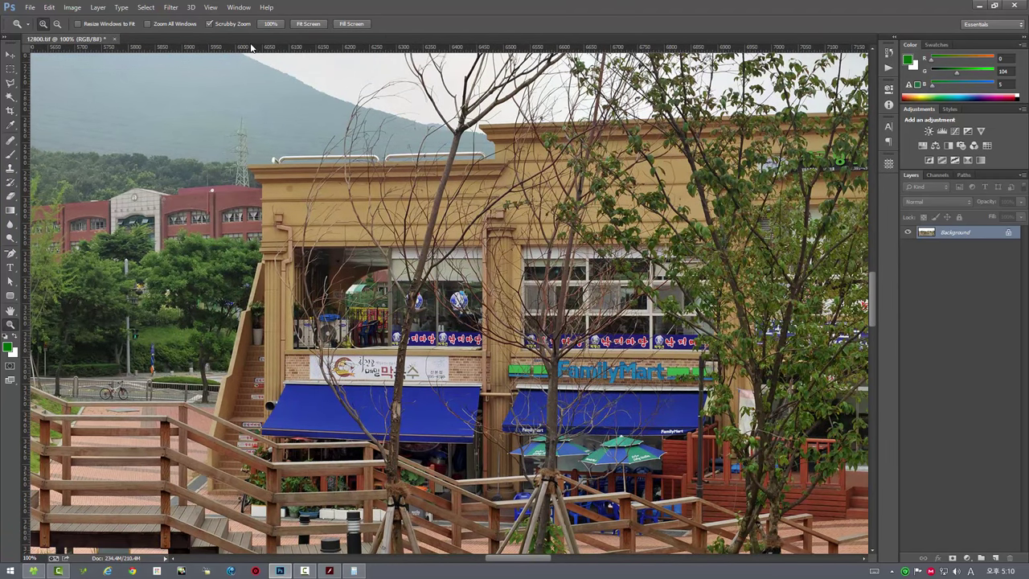
Step: Set the Flash viewer to a 60° field of view reading 2352, then return to Photoshop
left_click(330, 570)
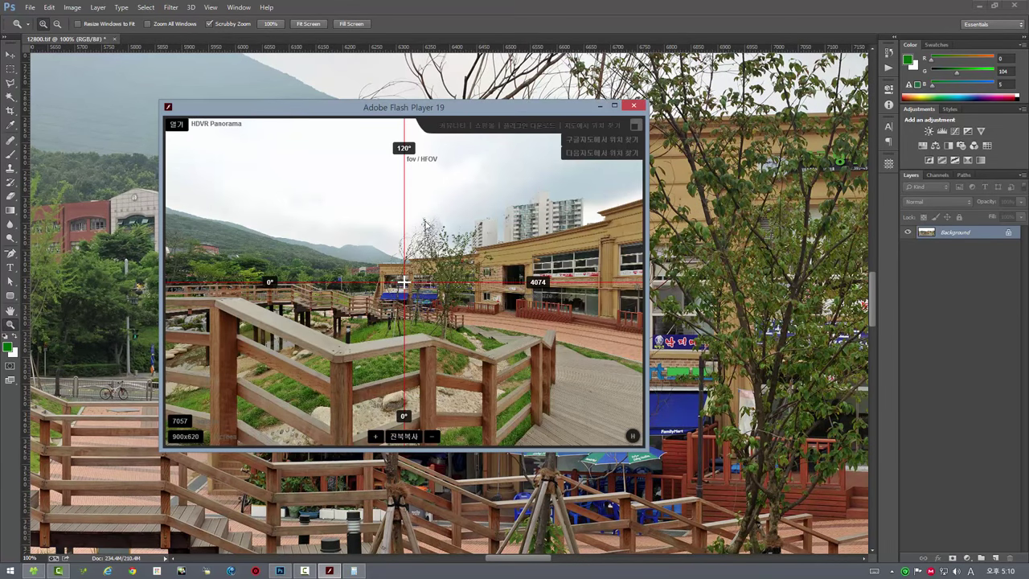
scroll(421, 240, "up", 5)
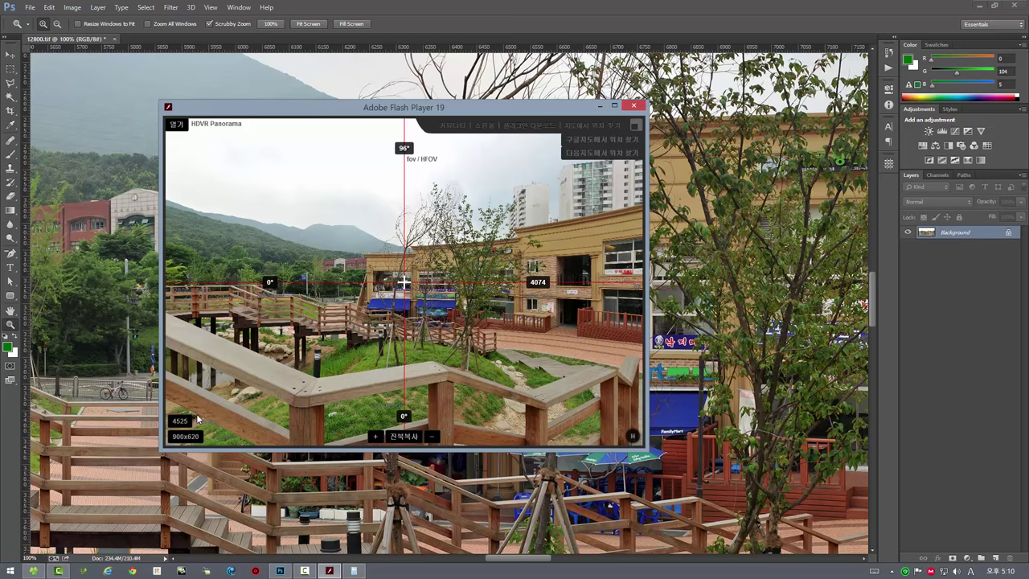
scroll(311, 306, "up", 3)
scroll(311, 306, "up", 4)
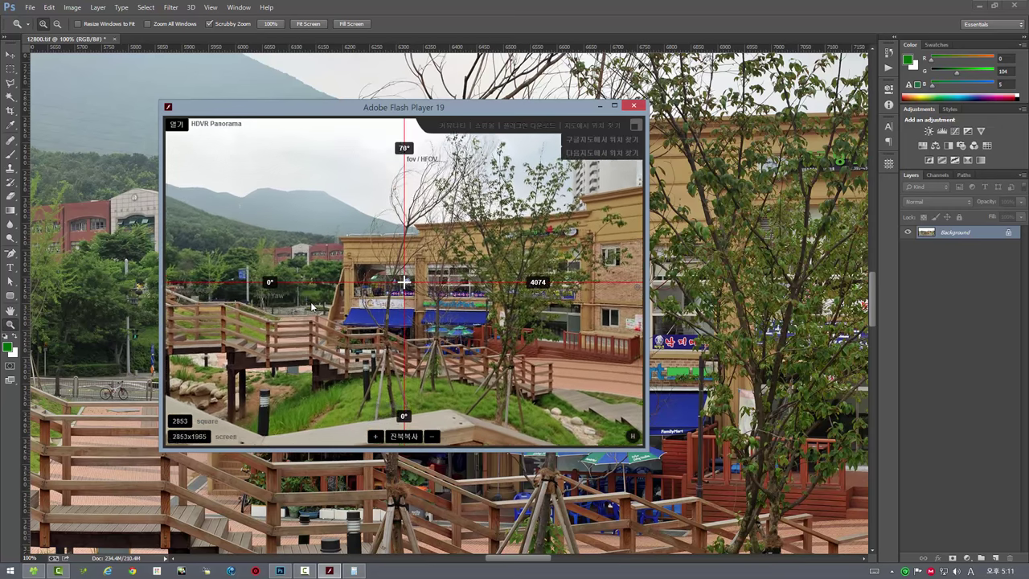
scroll(312, 307, "down", 1)
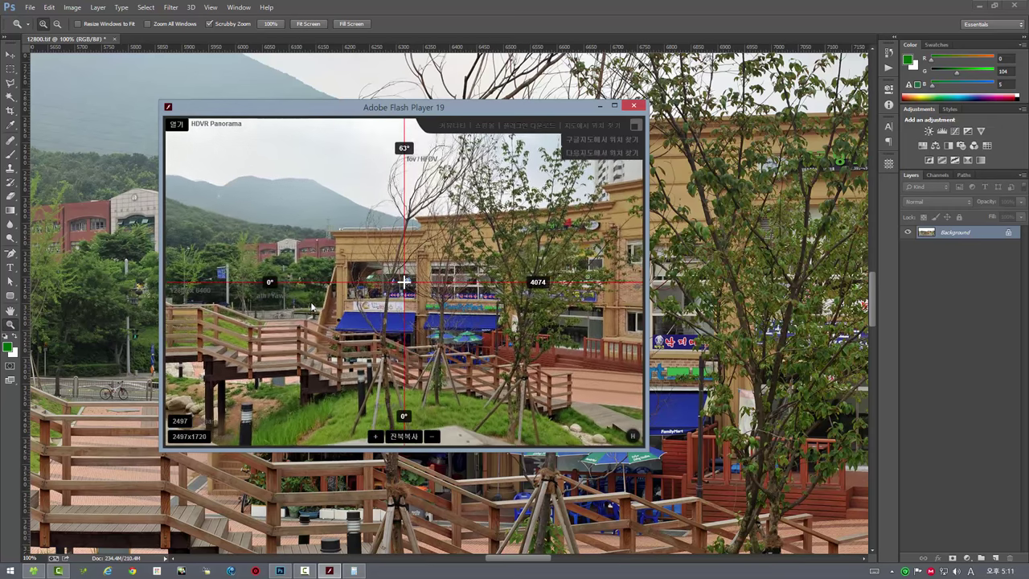
left_click(433, 437)
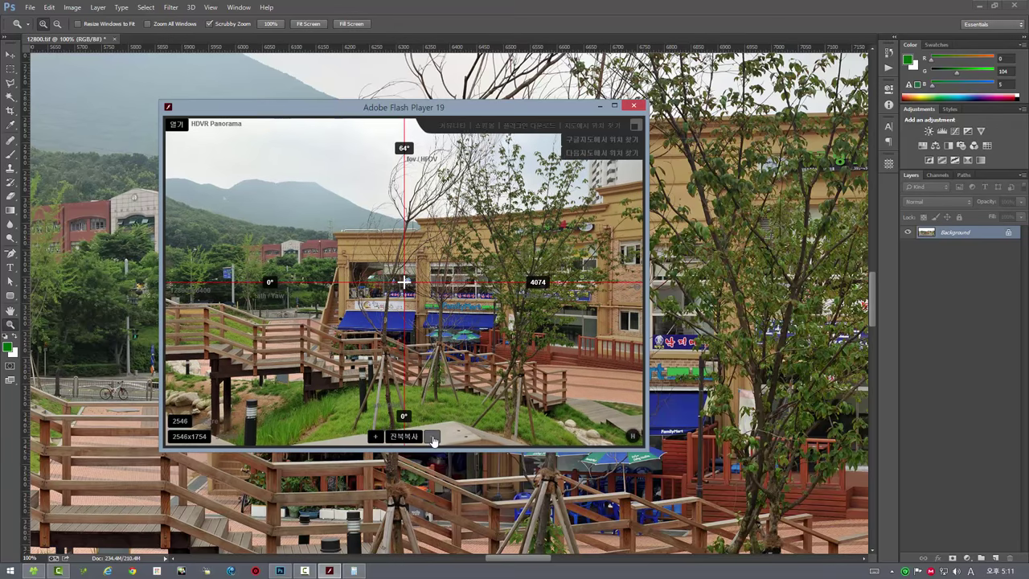
left_click(374, 437)
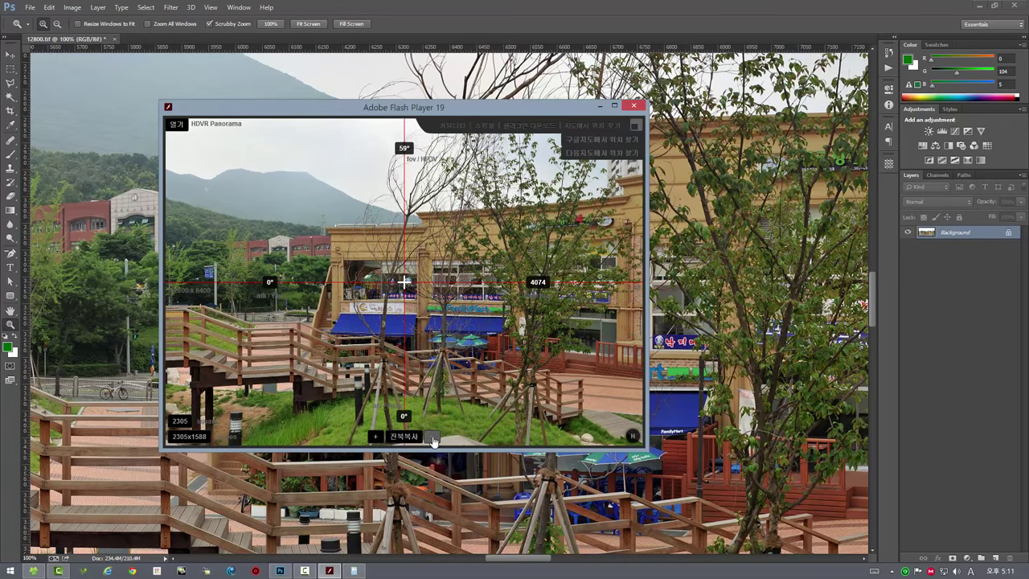
left_click(431, 436)
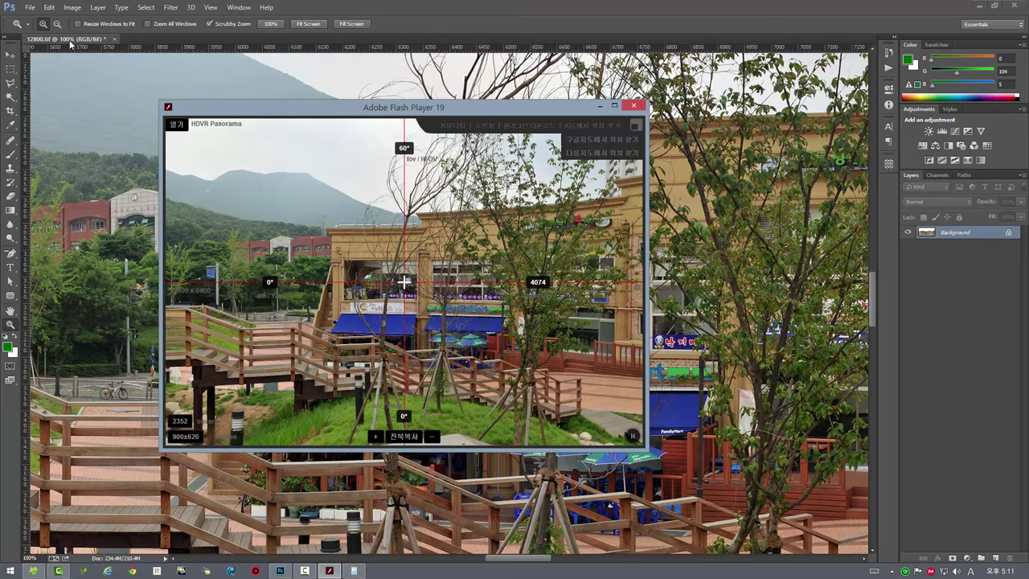
left_click(71, 45)
left_click(171, 7)
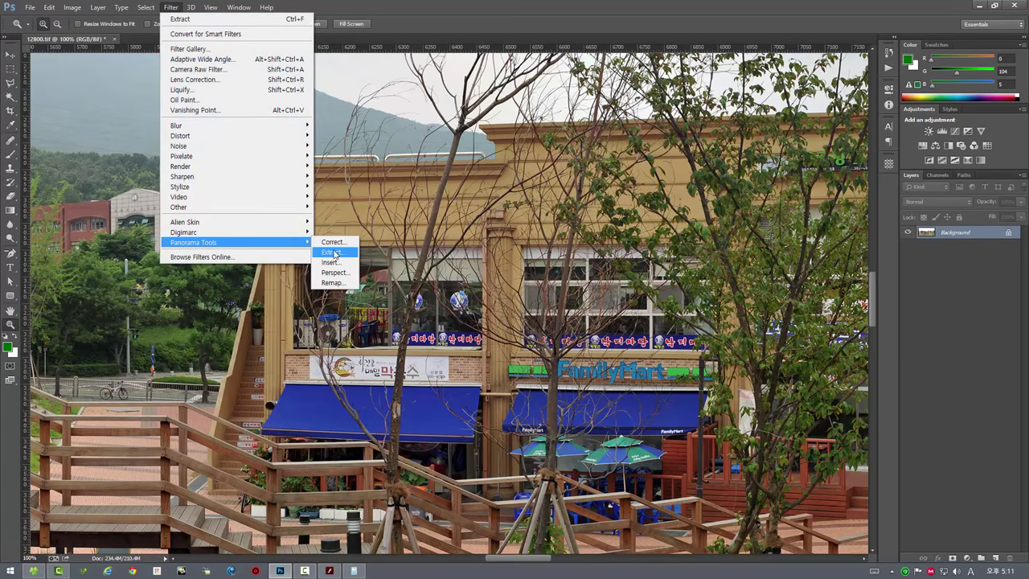
Step: Enter 2352 for Width and Height and 60 for HFOV in Panorama Tools Extract
left_click(333, 254)
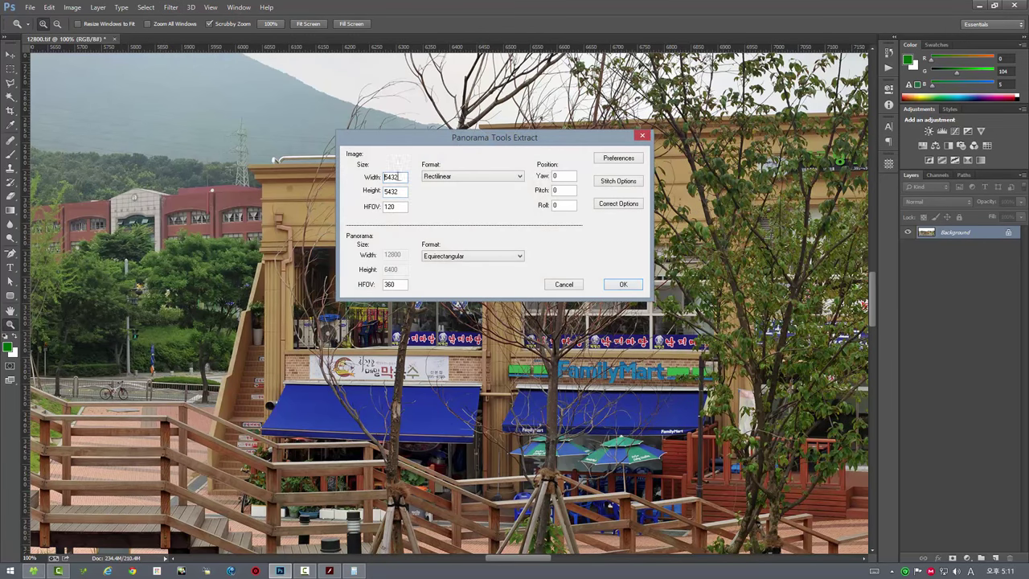
mouse_move(400, 175)
left_mouse_down()
mouse_move(352, 180)
mouse_move(326, 206)
left_mouse_up()
type("2352")
type("2352")
type("6")
type("0")
left_click_drag(449, 137, 389, 130)
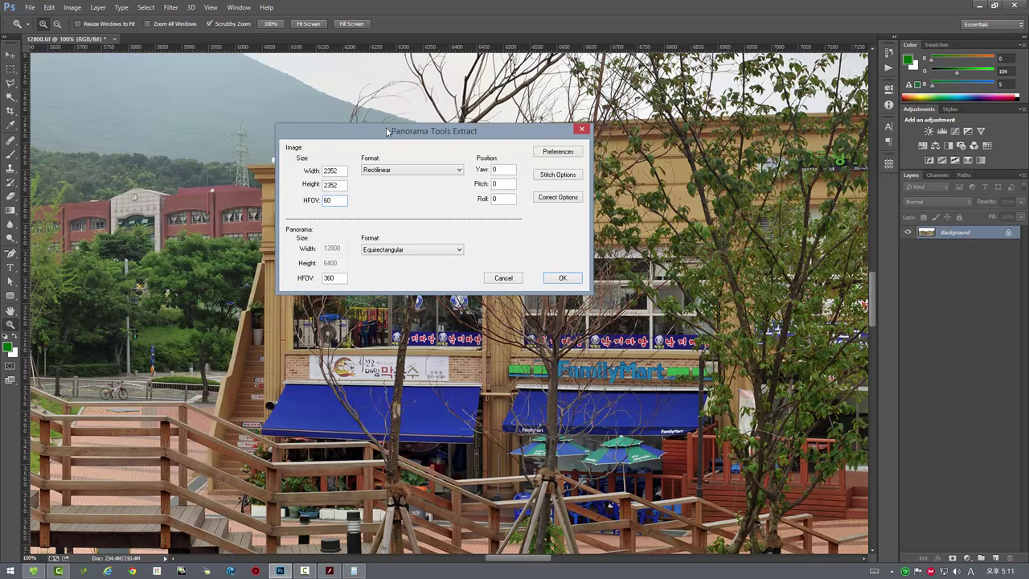
Step: Compute 4074 × 60 / 90 = 2716 in Calculator, store it, and run the 2352 extraction
left_click(354, 562)
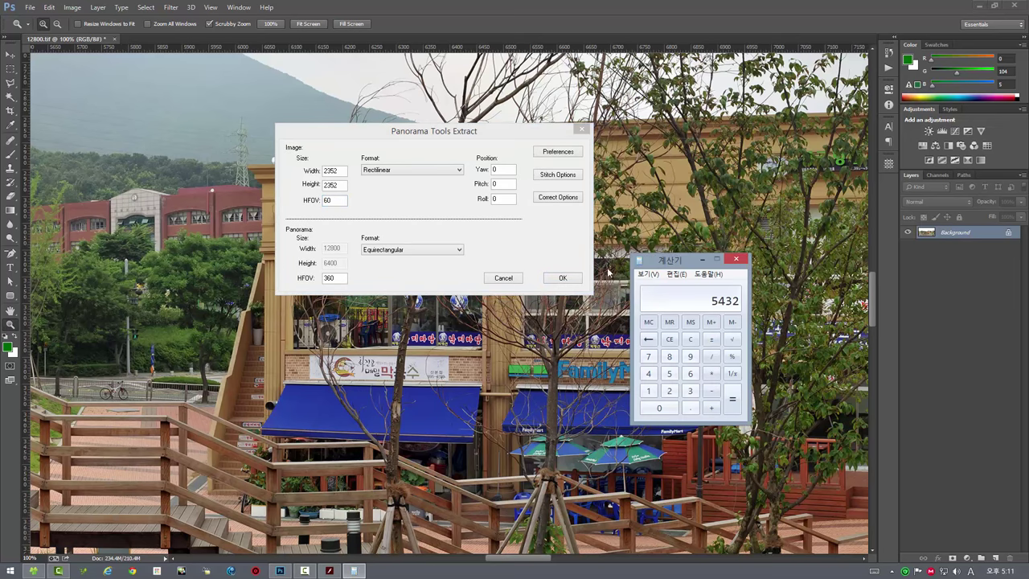
left_click(689, 339)
type("0 / 90")
key("Return")
type("40")
type("74*60/90")
key("Return")
key("ctrl+p")
left_click_drag(683, 260, 863, 317)
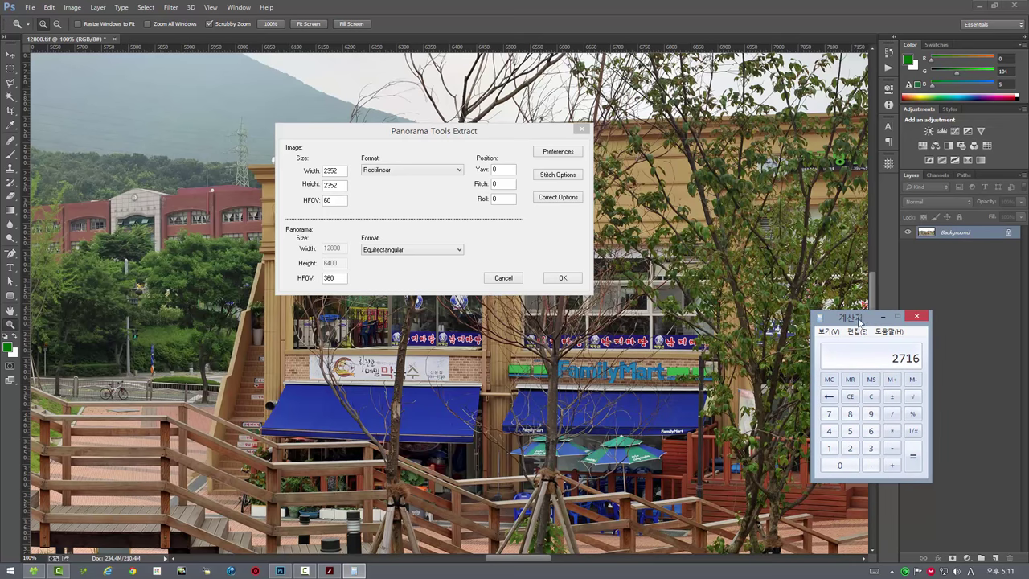
left_click(883, 316)
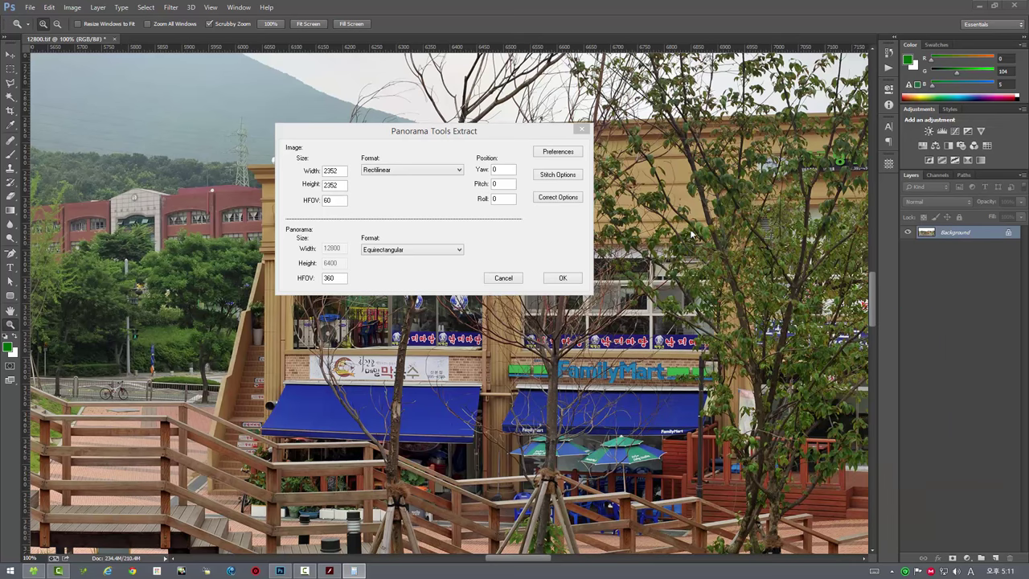
left_click(396, 129)
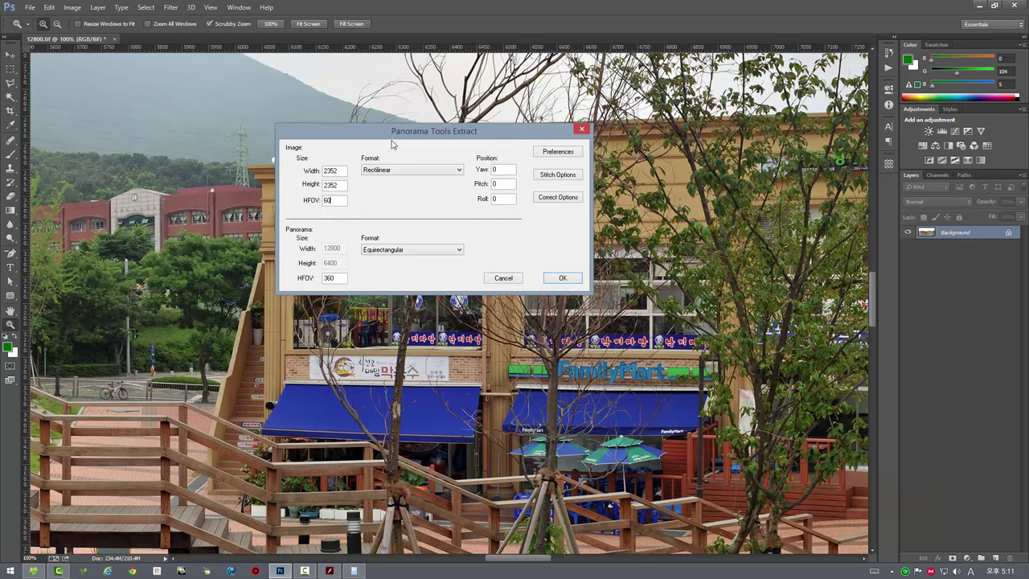
left_click(563, 278)
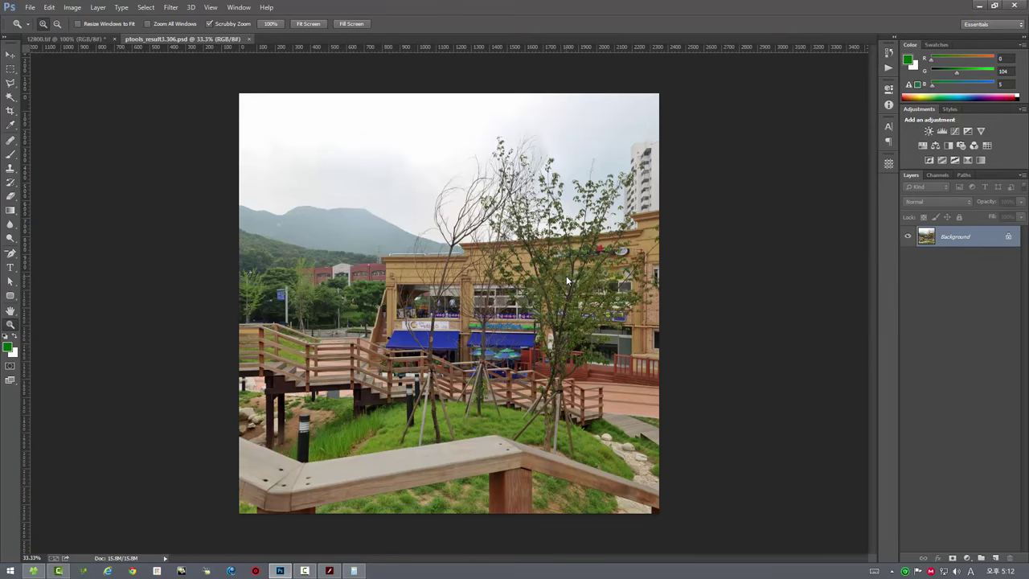
Step: View the 60° extract ptools_result3.306.psd at 100% and compare it with 12800.tif
double_click(11, 325)
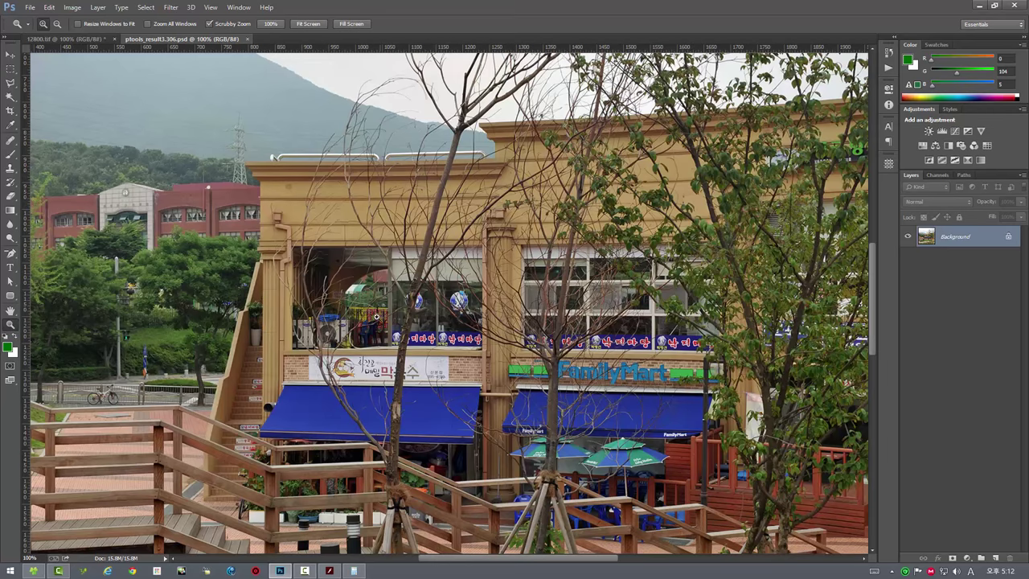
left_click(65, 38)
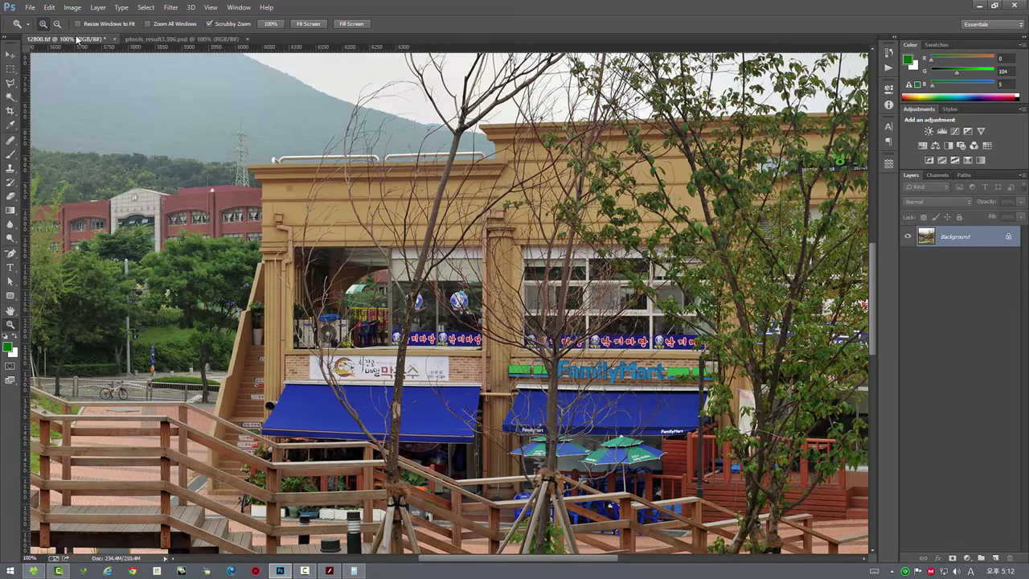
left_click(152, 40)
left_click(80, 38)
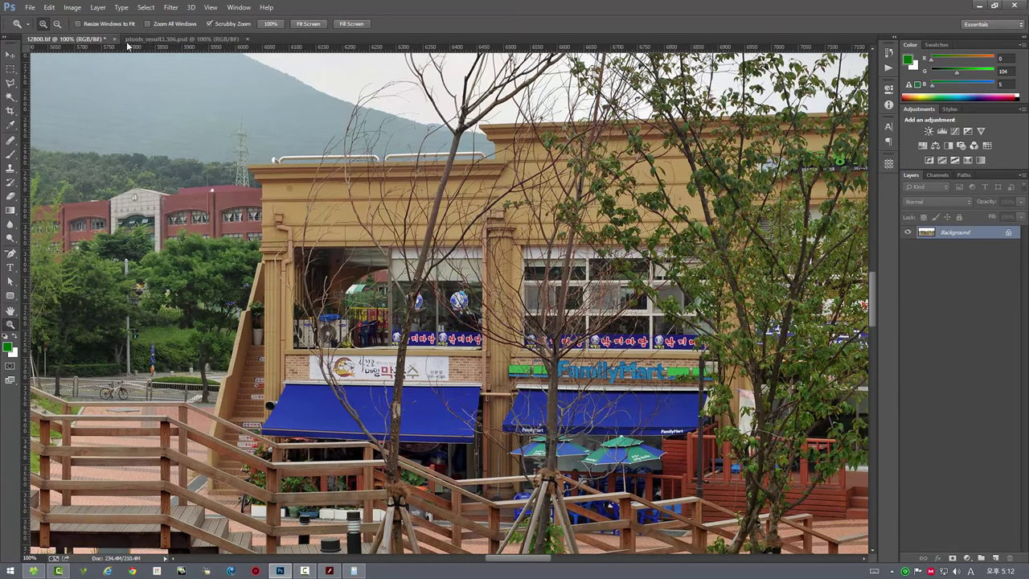
left_click(154, 39)
left_click(72, 38)
left_click(165, 40)
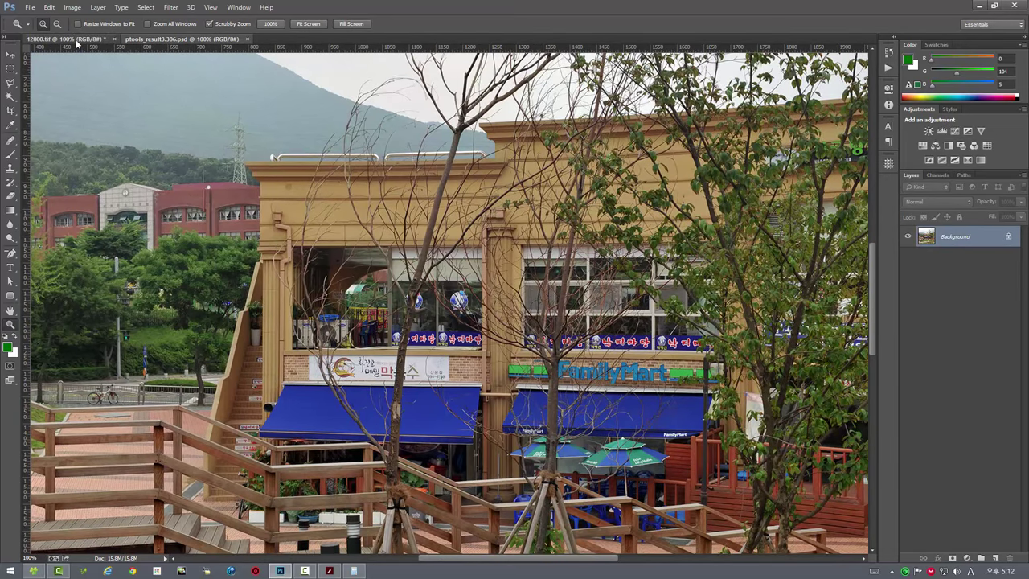
left_click(80, 38)
left_click(171, 8)
mouse_move(194, 242)
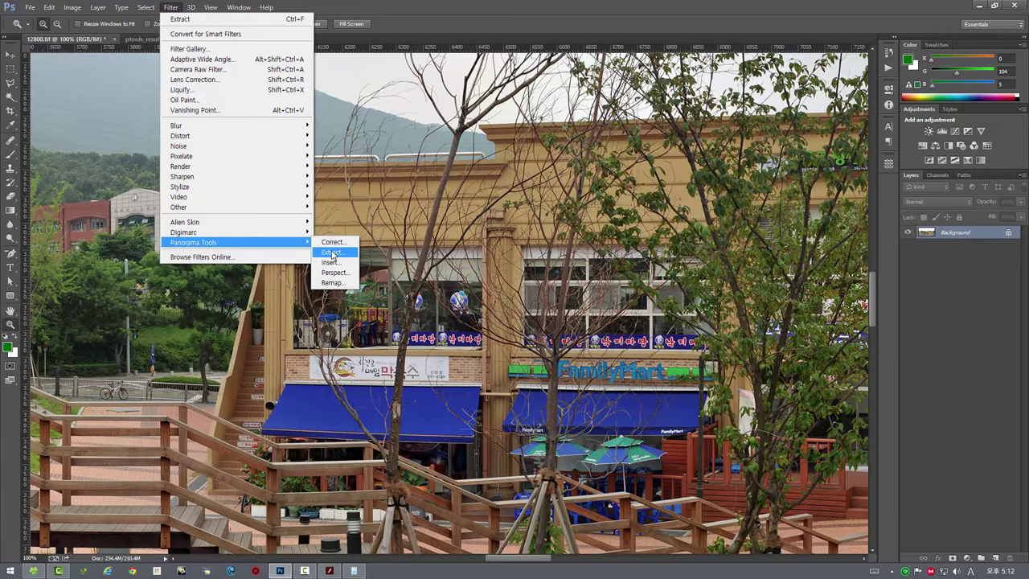
Step: In Panorama Tools Extract, set Width and Height to 2716 using the Calculator's result
left_click(331, 252)
left_click_drag(420, 141, 342, 139)
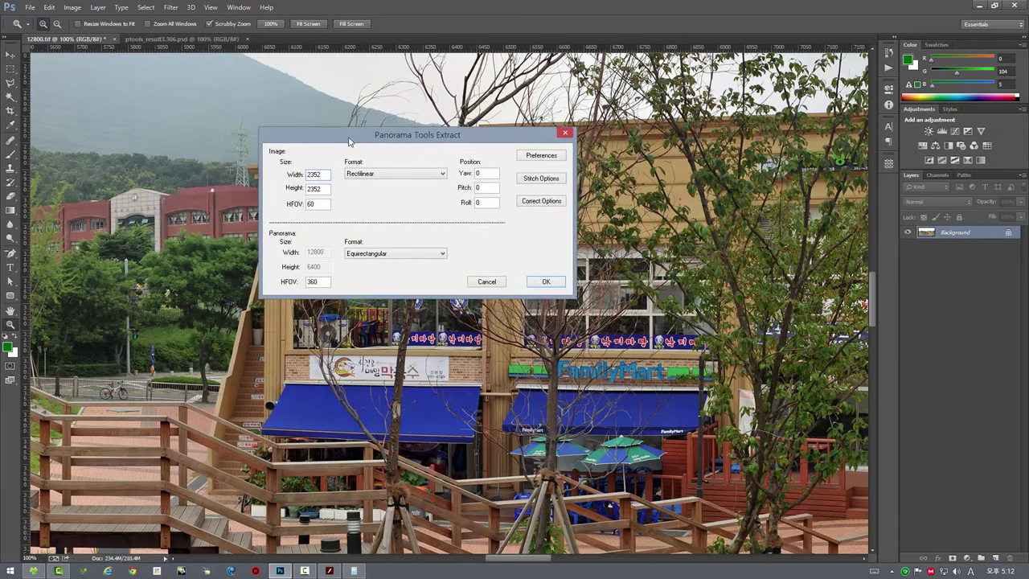
left_click(354, 570)
left_click_drag(855, 278, 726, 264)
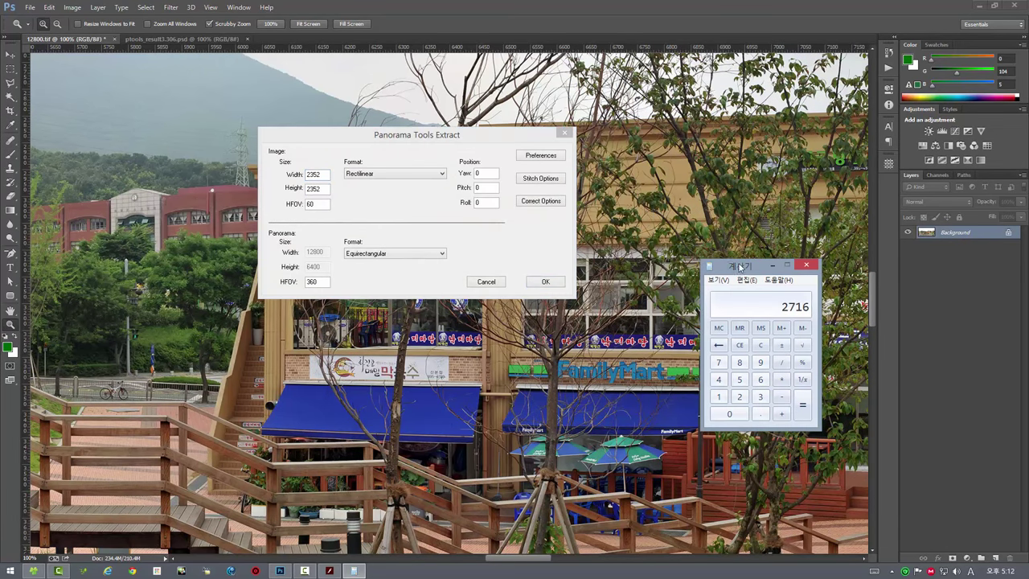
left_click(392, 138)
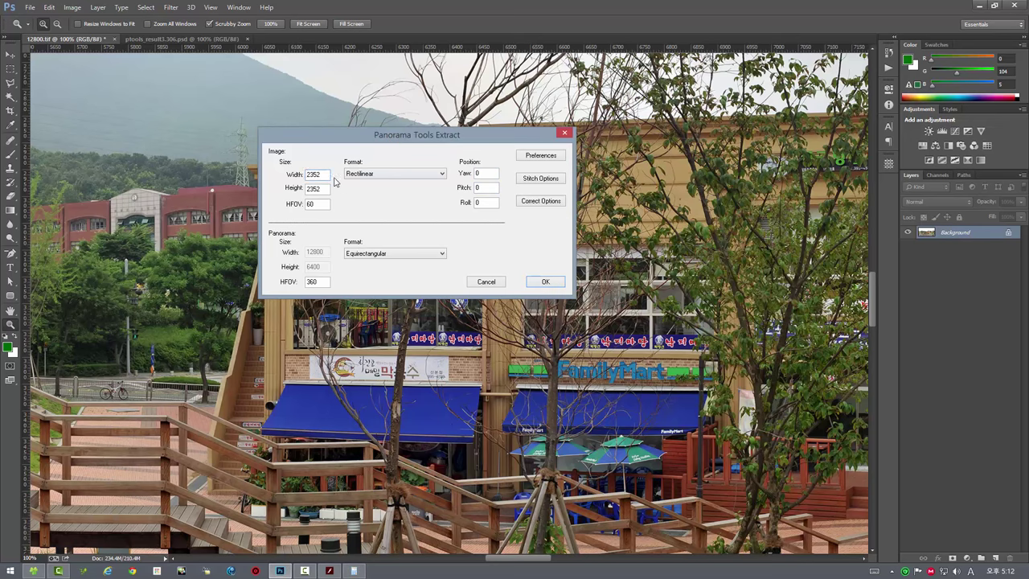
left_click(355, 571)
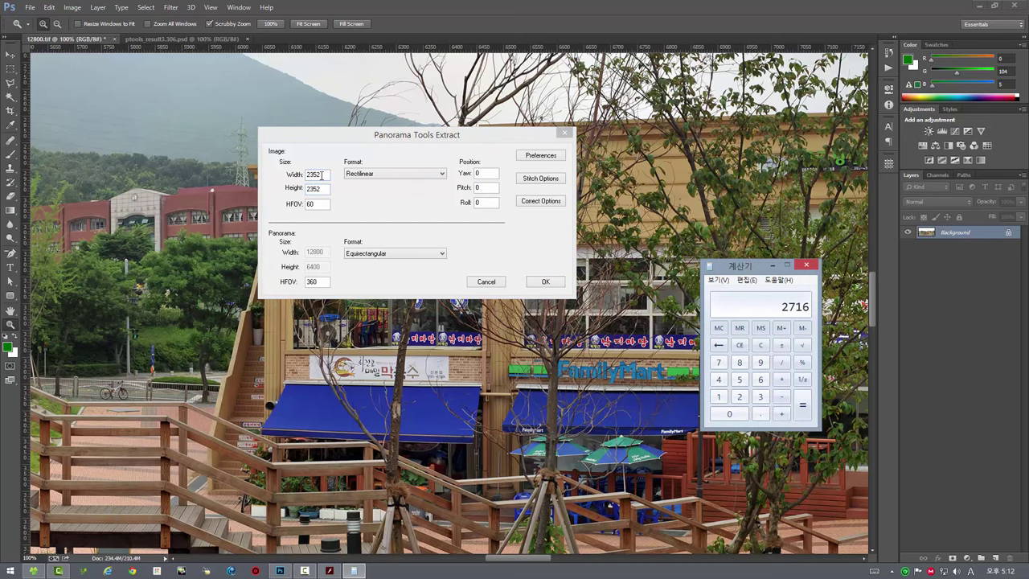
left_click_drag(321, 175, 305, 174)
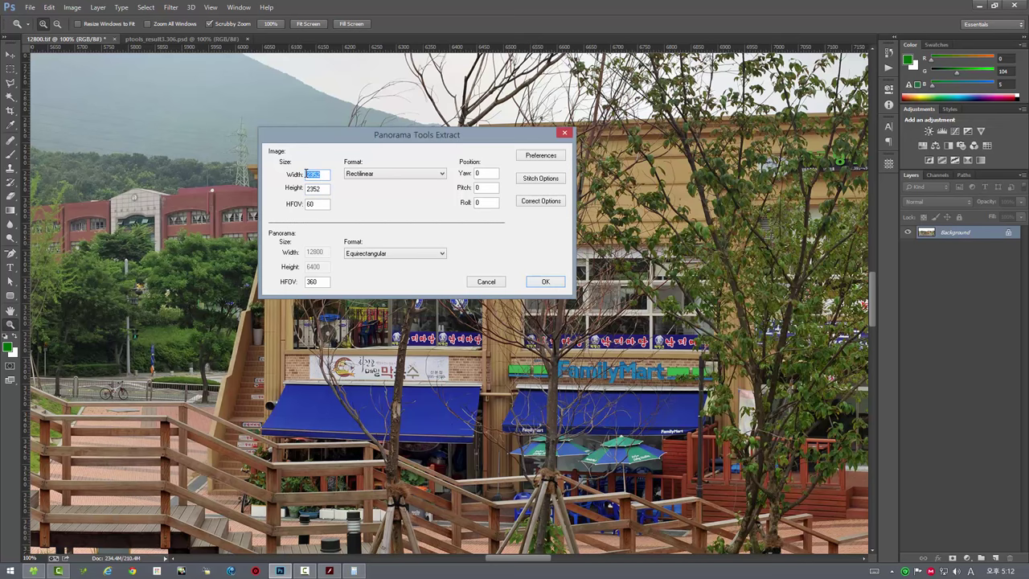
type("2716")
left_click(356, 571)
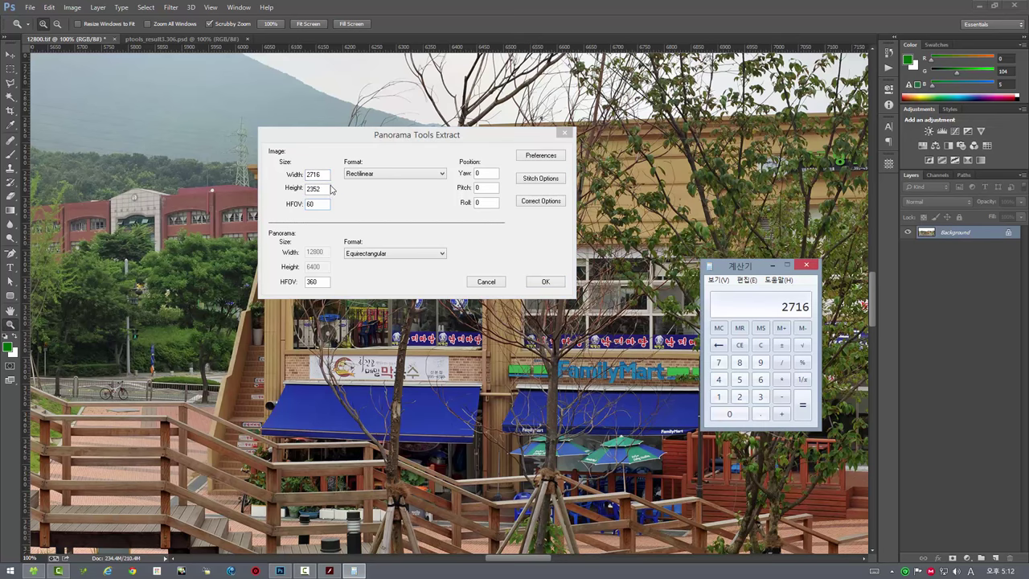
left_click_drag(330, 189, 297, 187)
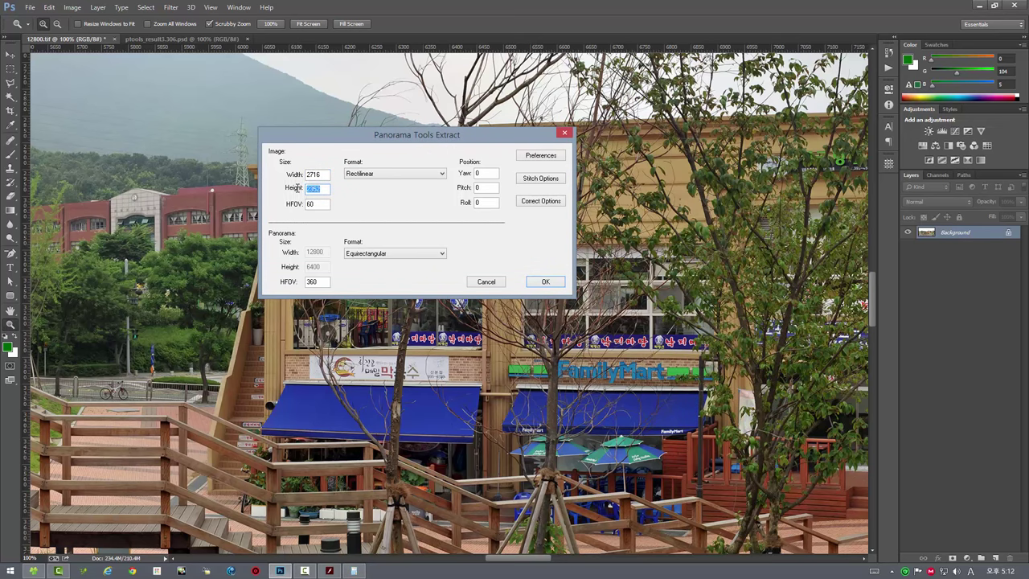
type("2716")
Step: Extract the 2716-pixel view and show the new 307 result at 100%
left_click(543, 281)
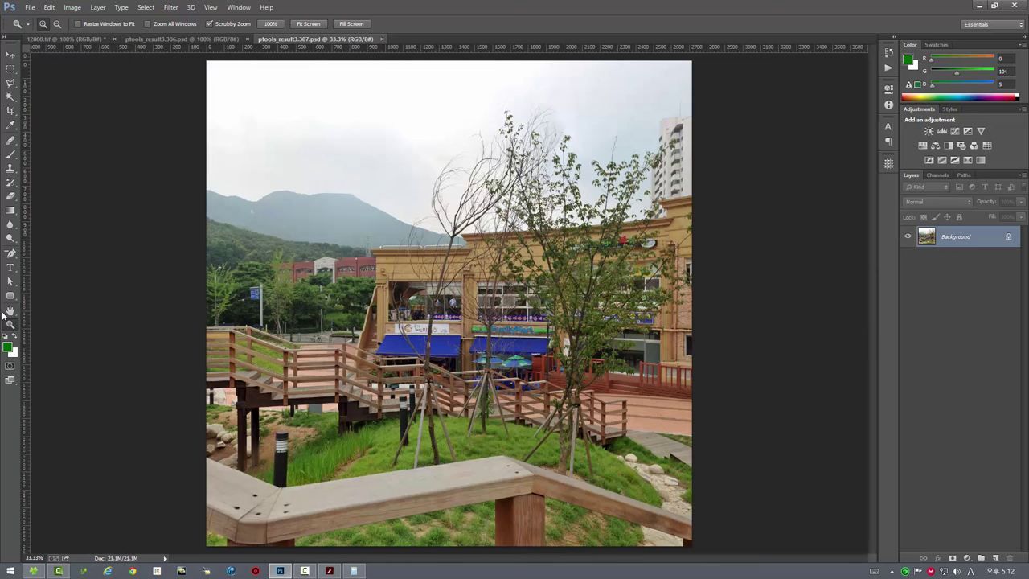
double_click(10, 326)
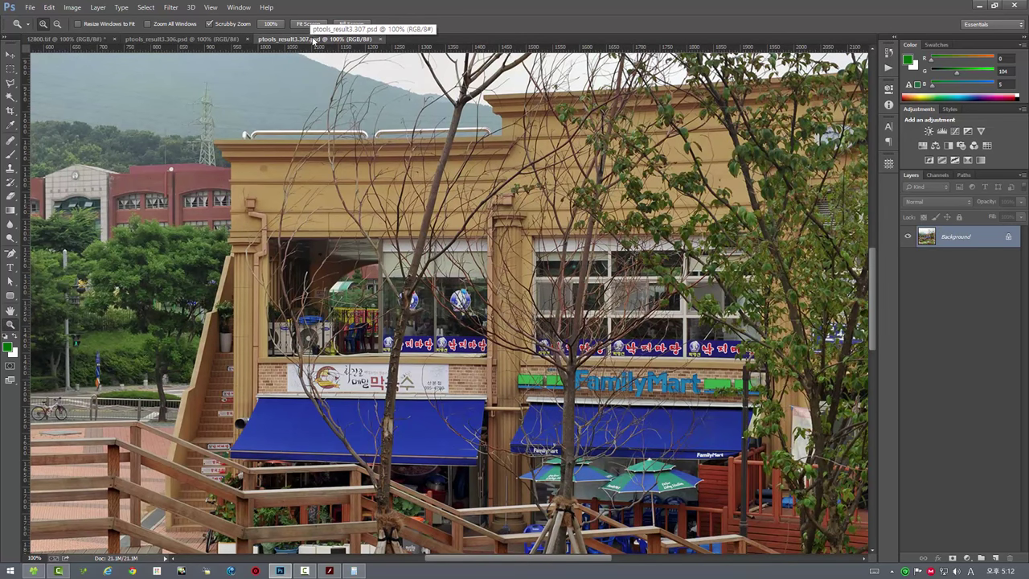
key("ctrl+Tab")
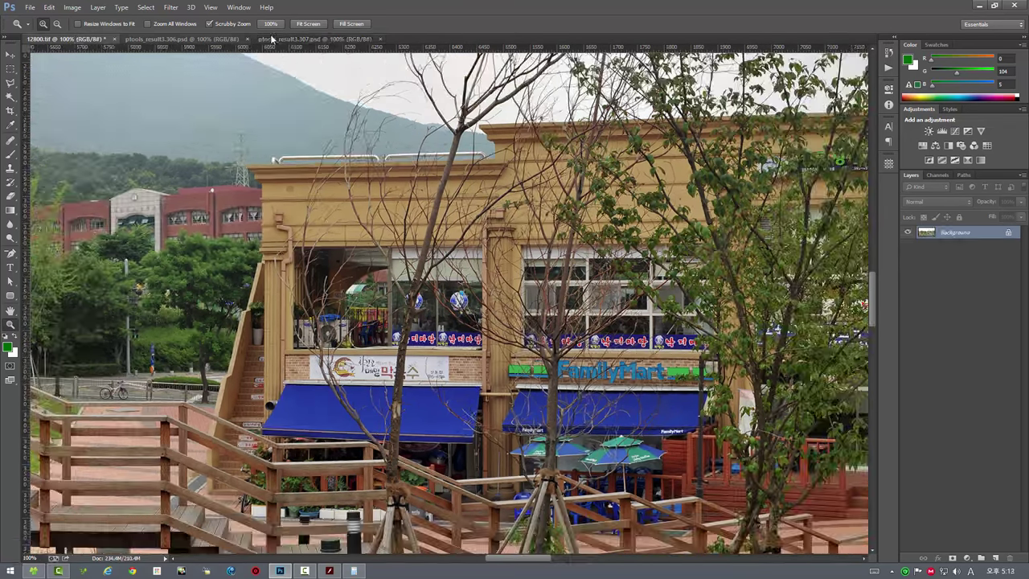
left_click(273, 39)
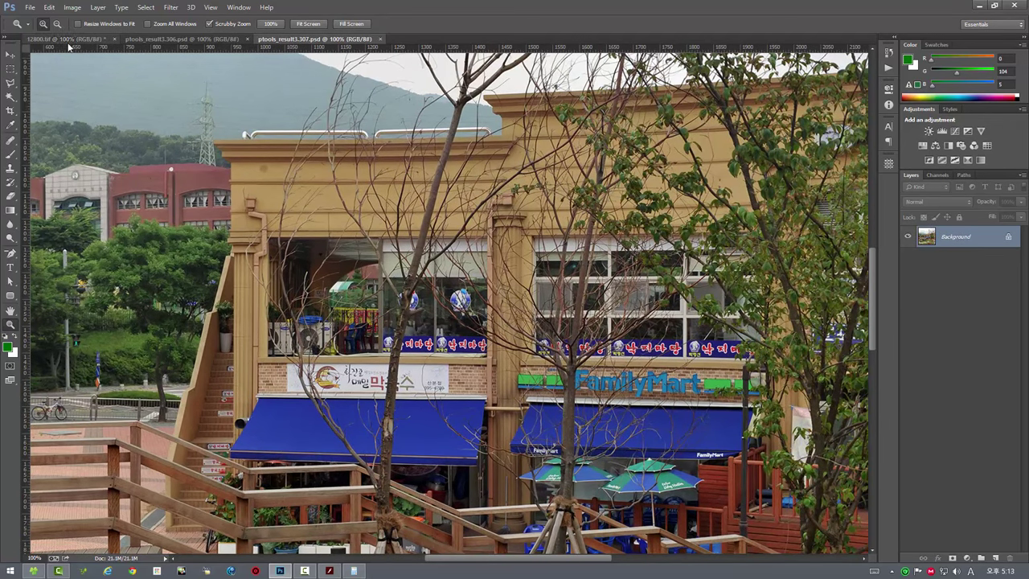
Step: Flip between the 307 result, 306 result and 12800.tif panorama, then close both extracts
left_click(68, 40)
left_click(309, 41)
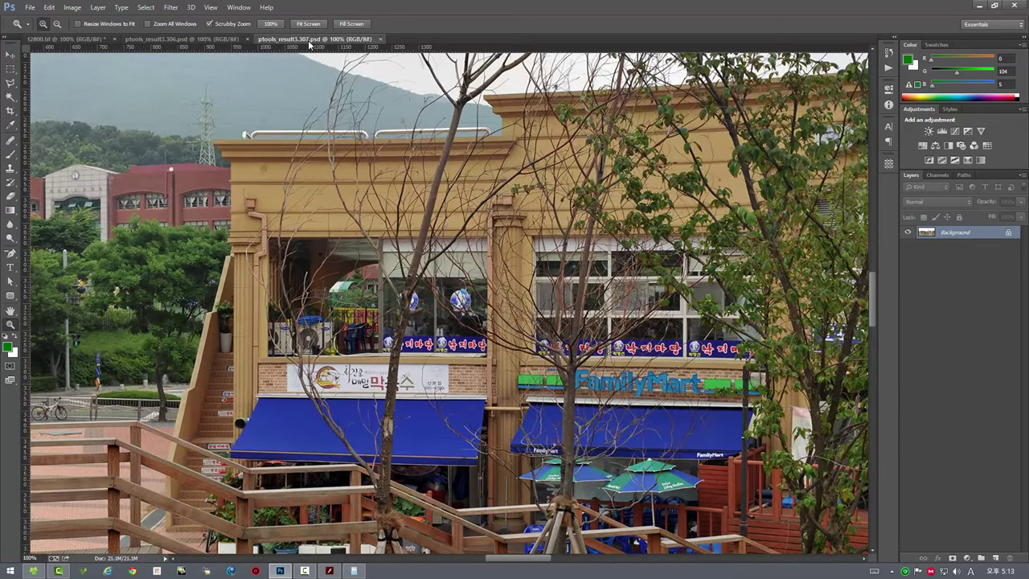
left_click(63, 40)
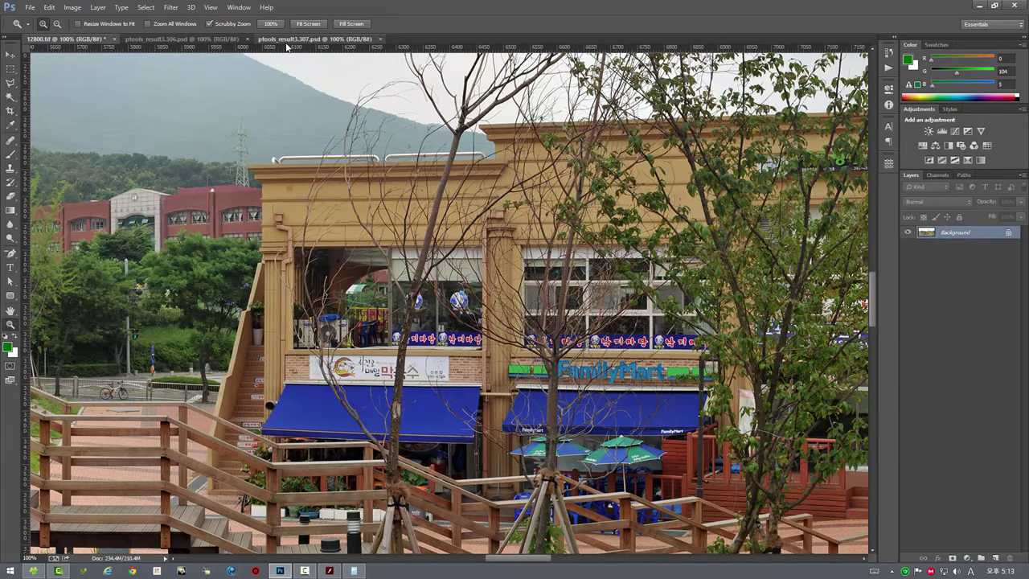
left_click(287, 40)
left_click(68, 40)
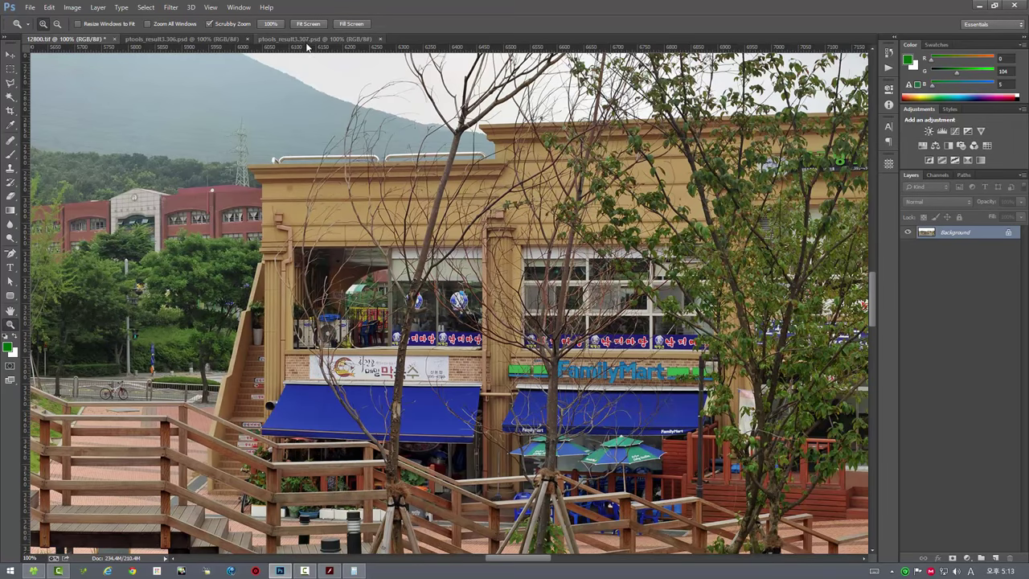
left_click(310, 39)
left_click(79, 40)
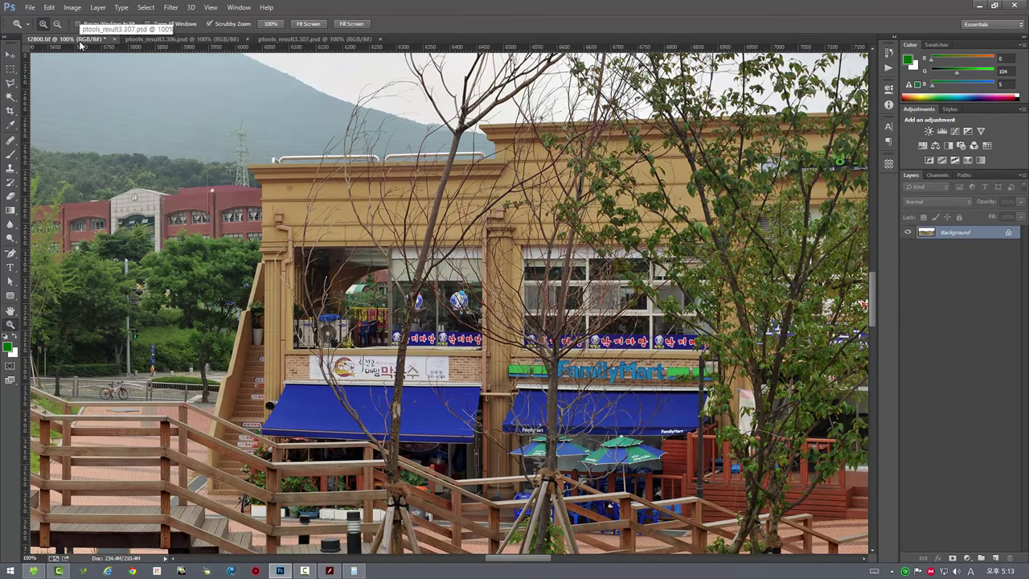
left_click(175, 39)
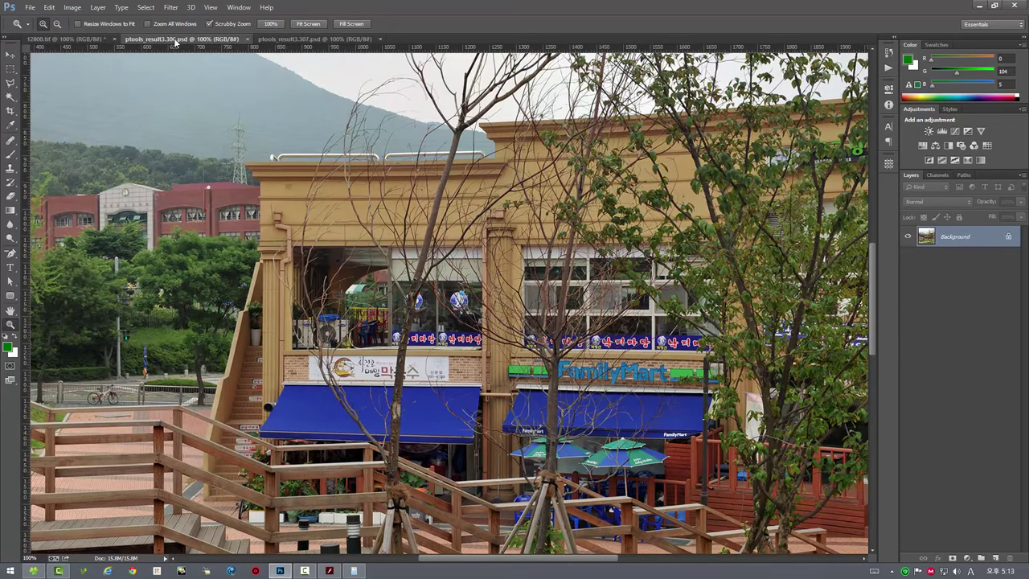
left_click(297, 40)
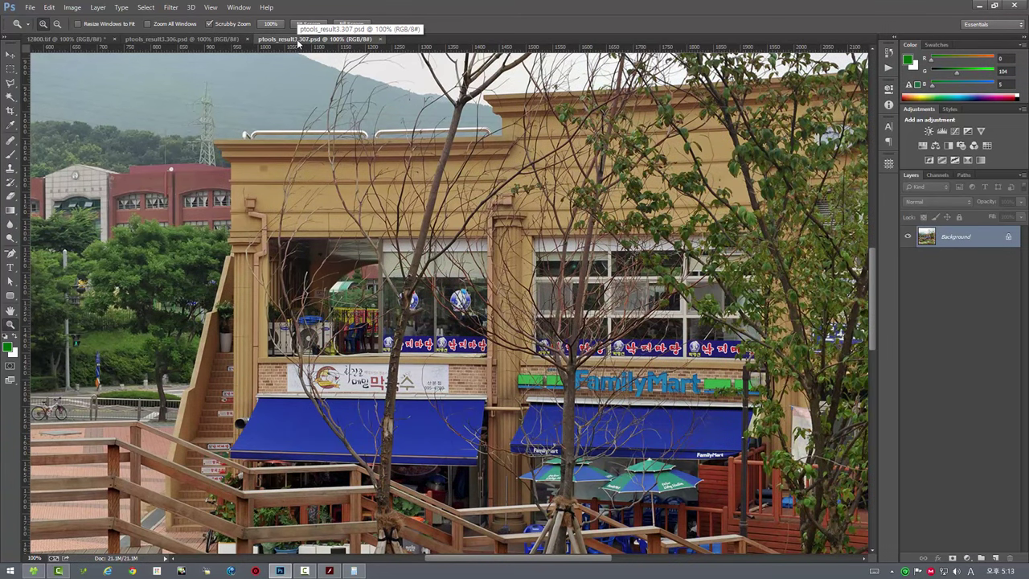
left_click(380, 39)
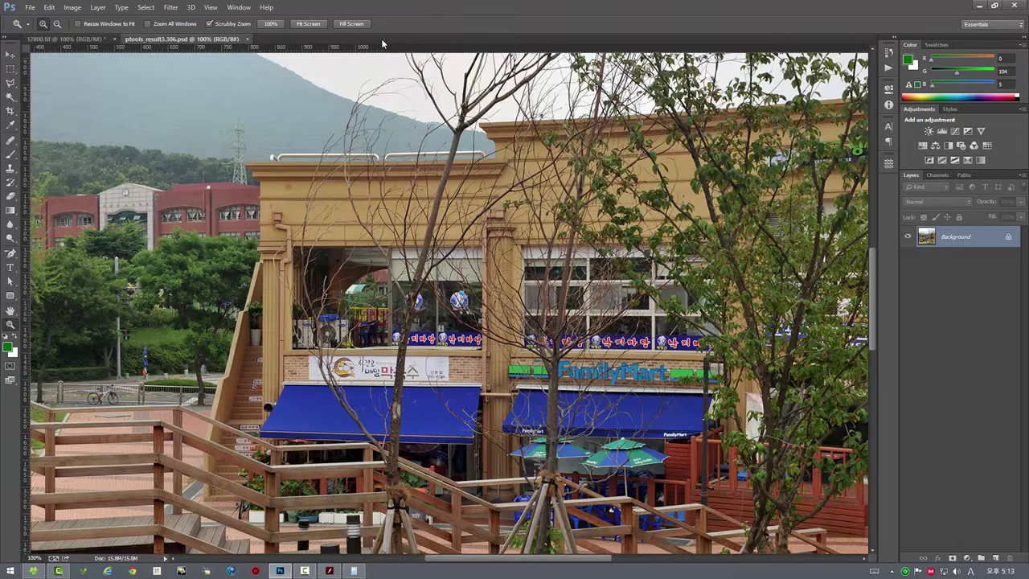
left_click(247, 39)
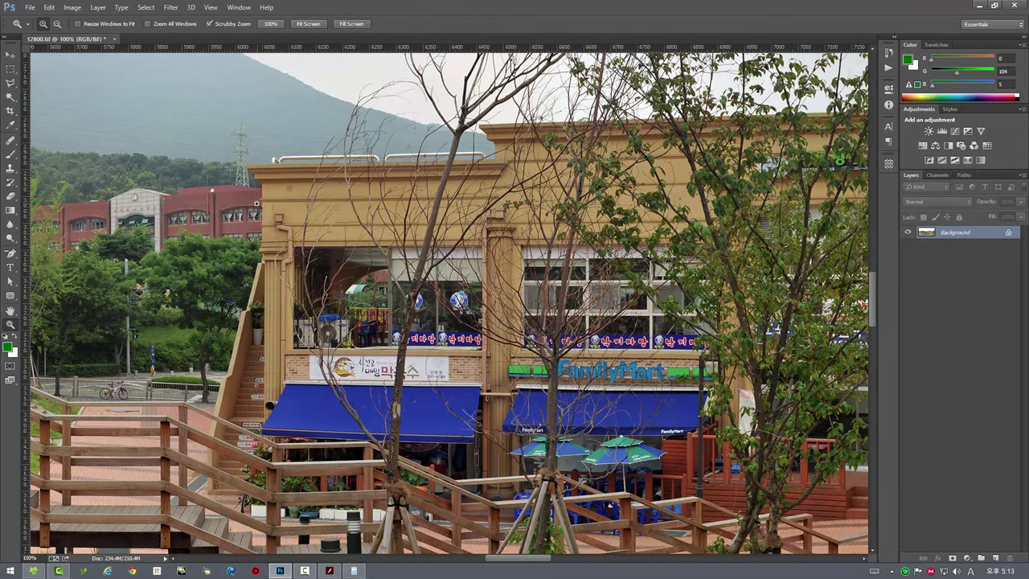
Step: Zoom the Flash Player viewer out to a 75° field of view, reading 3126
left_click(328, 571)
scroll(383, 212, "up", 5)
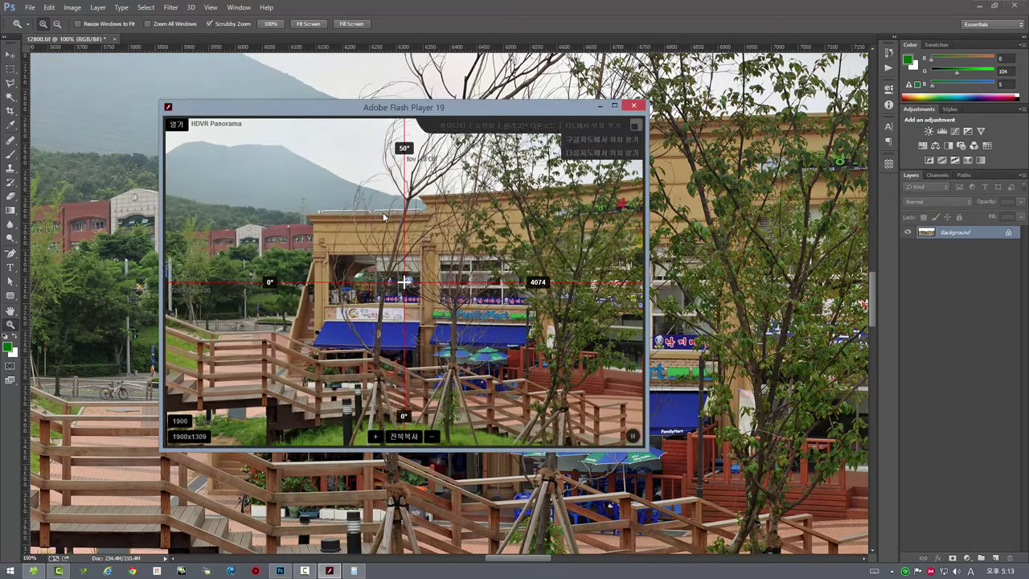
scroll(382, 212, "down", 2)
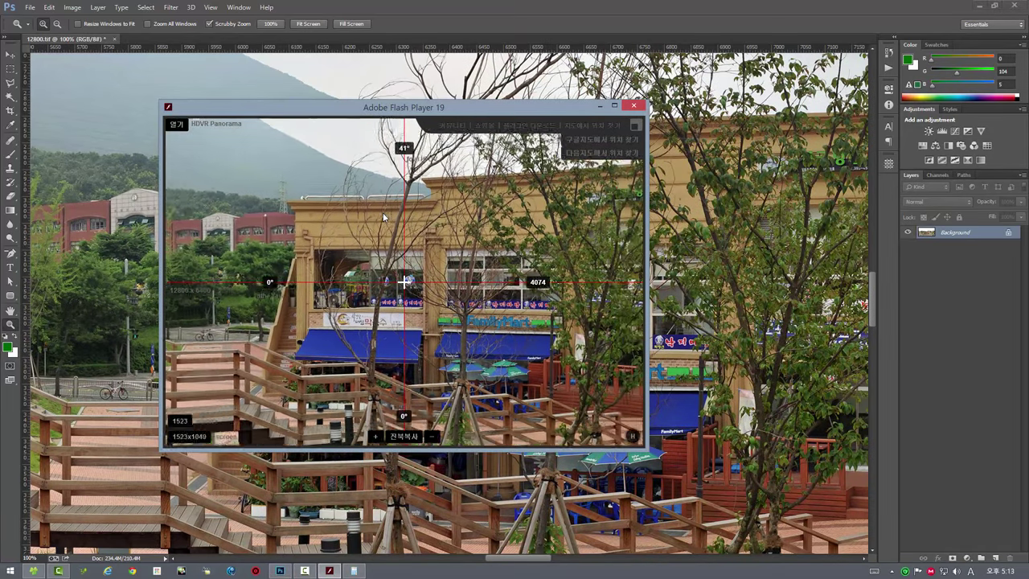
scroll(382, 212, "down", 2)
scroll(383, 212, "down", 2)
scroll(382, 212, "down", 2)
scroll(383, 215, "down", 2)
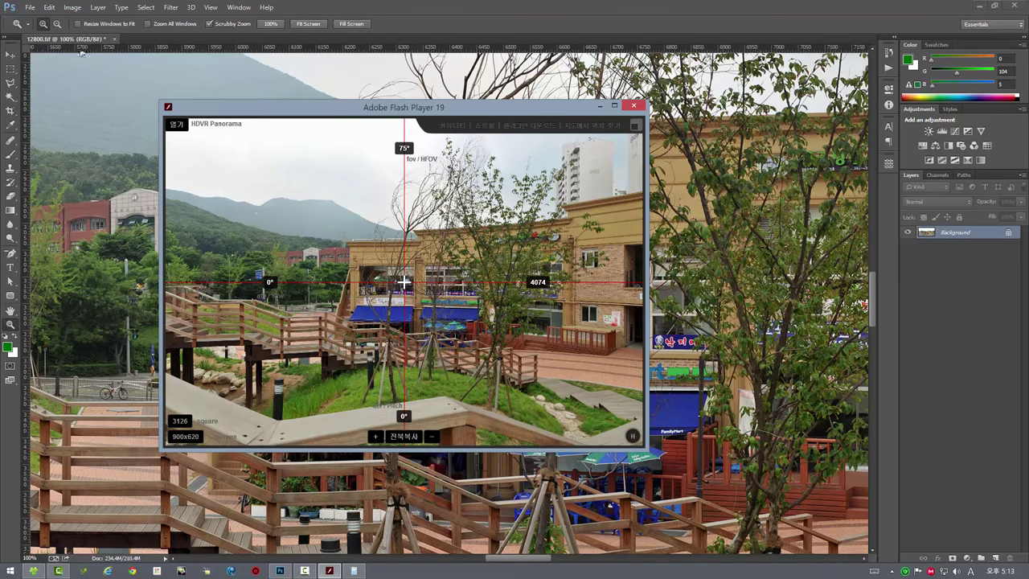
Step: Bring Photoshop's 12800.tif panorama back to front with the Filter menu open
left_click(171, 7)
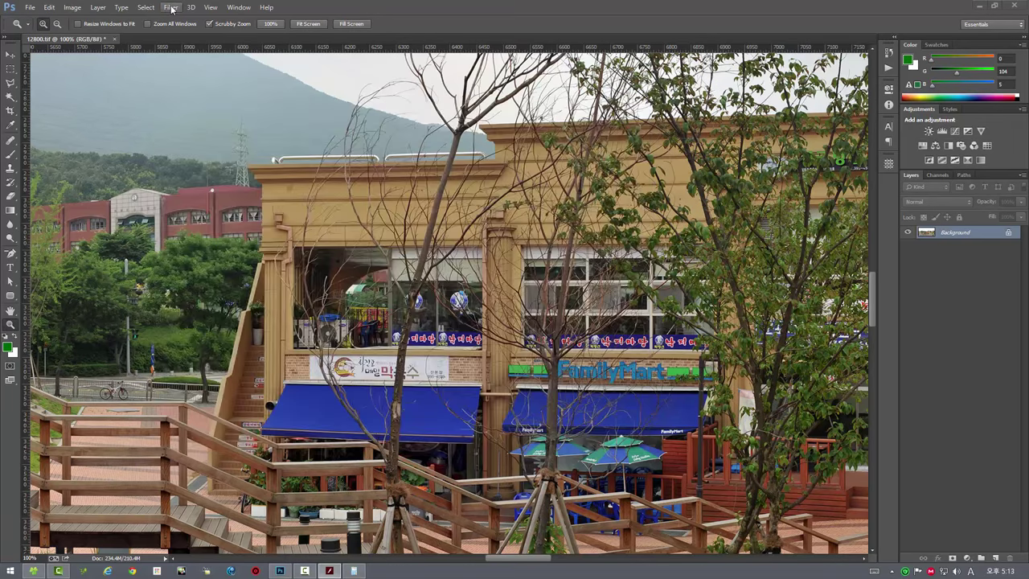
left_click(329, 570)
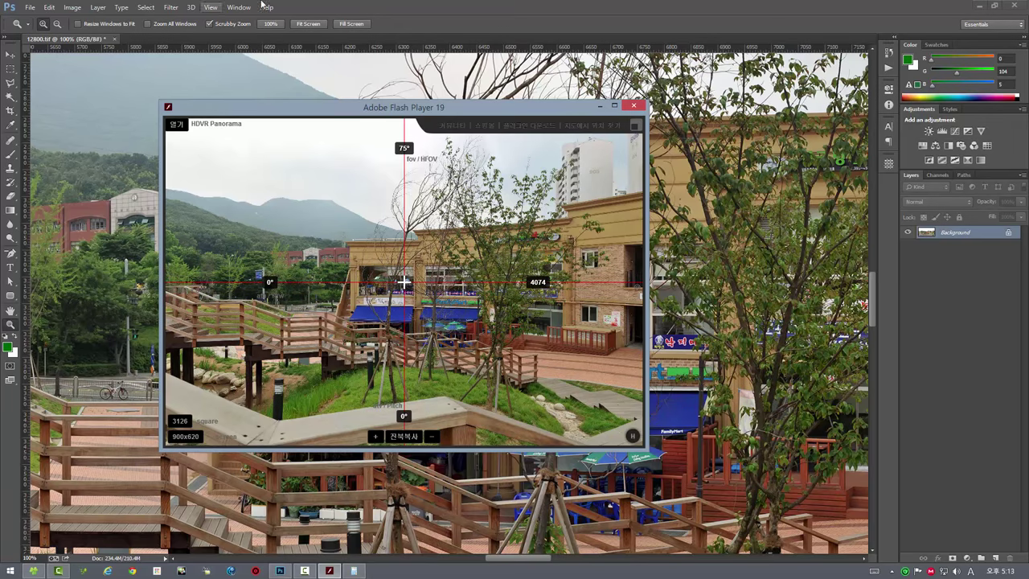
left_click(159, 88)
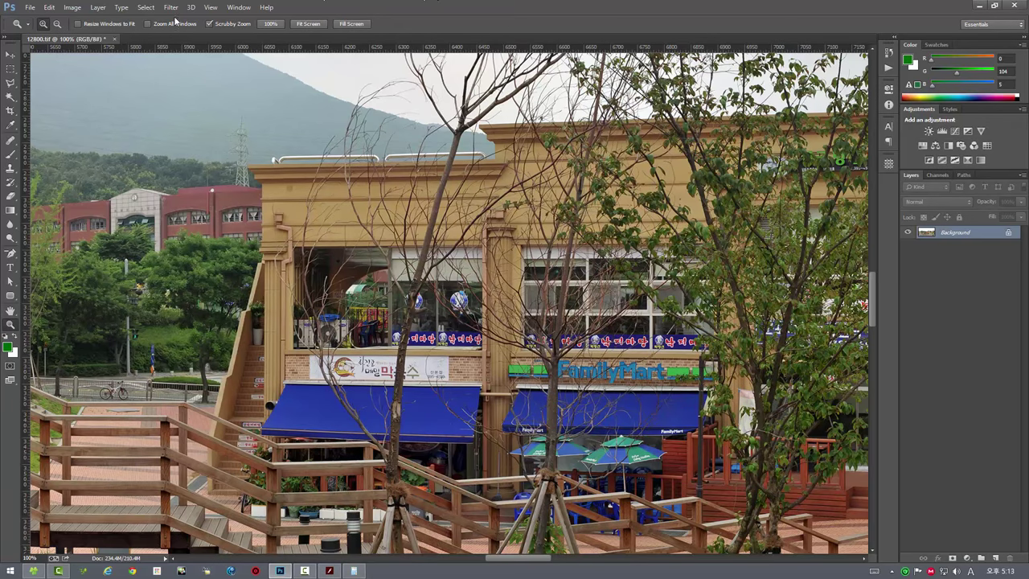
left_click(170, 8)
mouse_move(193, 241)
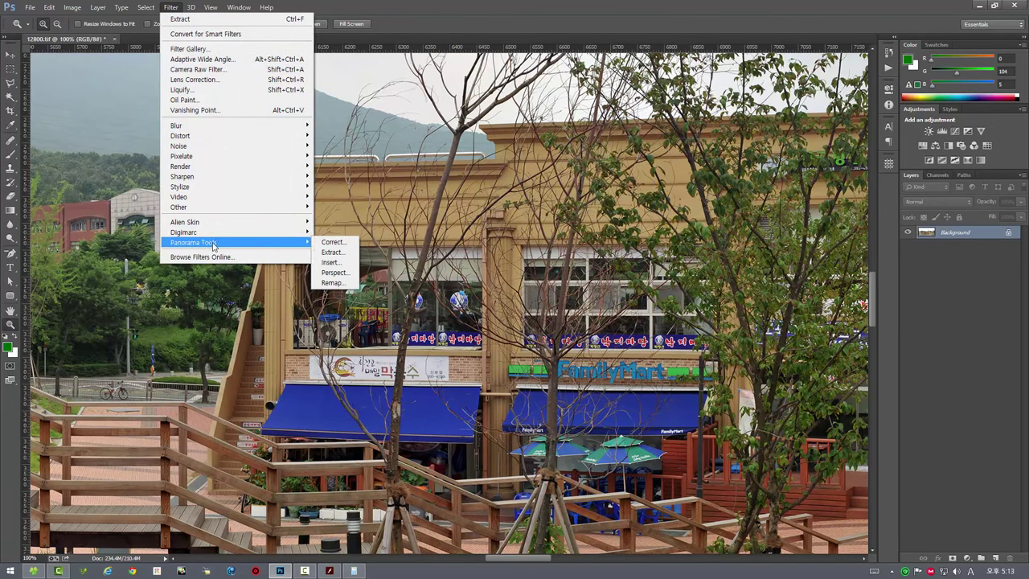
Step: Run Panorama Tools Extract with Width and Height 3126, creating ptools_result3.308.psd
left_click(330, 257)
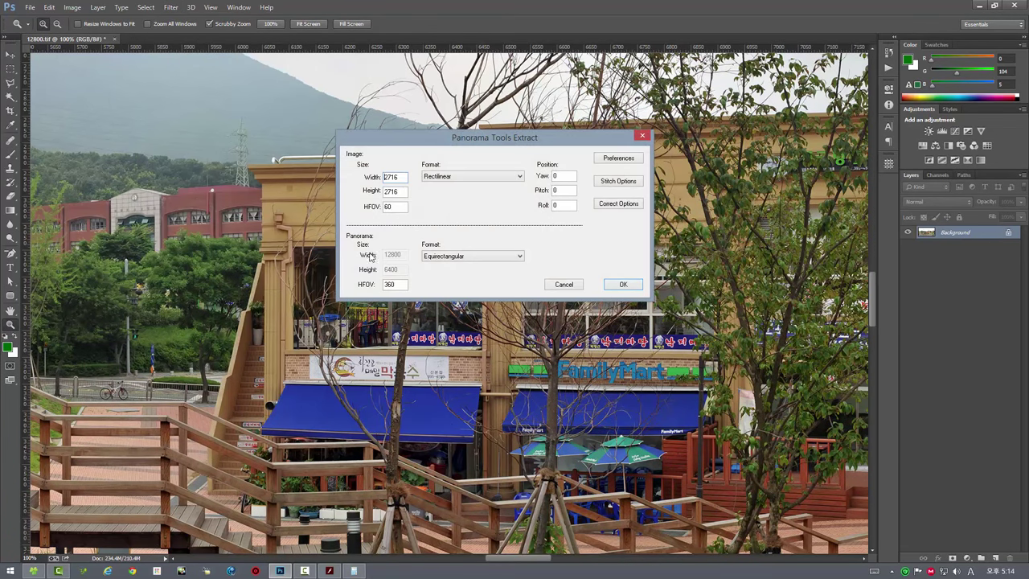
left_click_drag(404, 177, 356, 177)
type("3126")
mouse_move(399, 191)
left_mouse_down()
mouse_move(364, 192)
mouse_move(366, 207)
left_mouse_up()
type("3126")
left_click(627, 285)
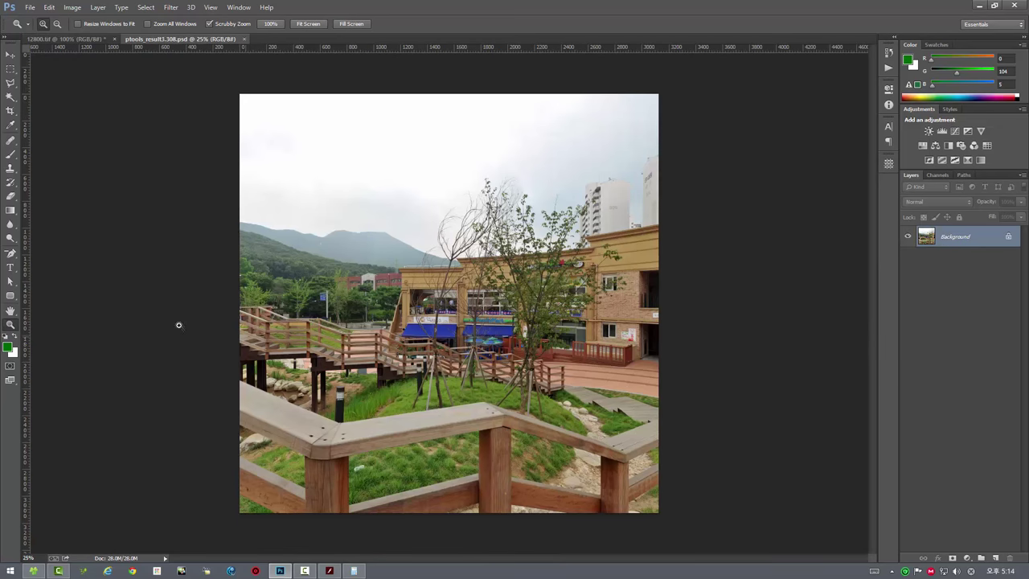
Step: View ptools_result3.308.psd at 100% and flip against 12800.tif to compare detail
double_click(12, 324)
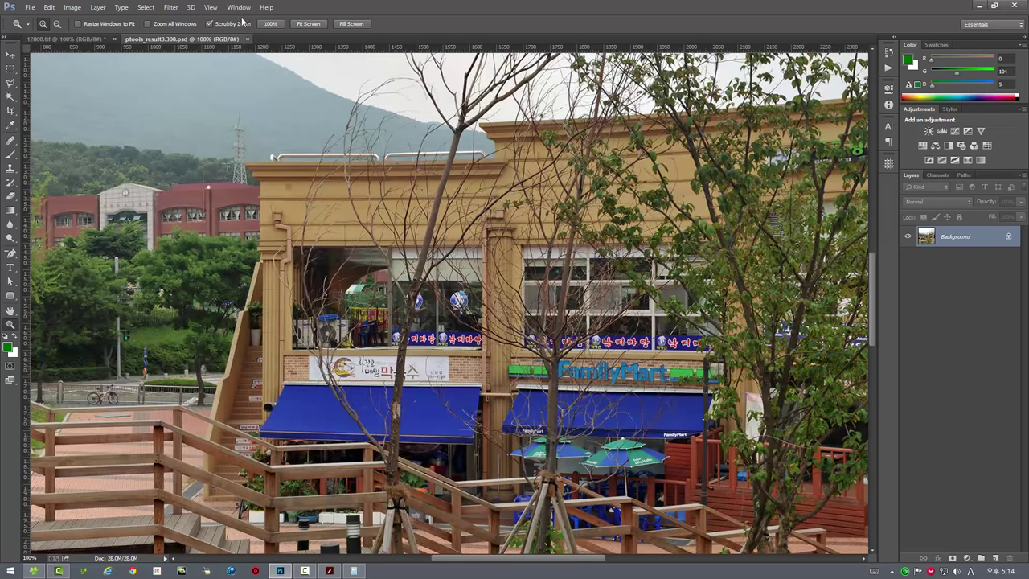
left_click(64, 38)
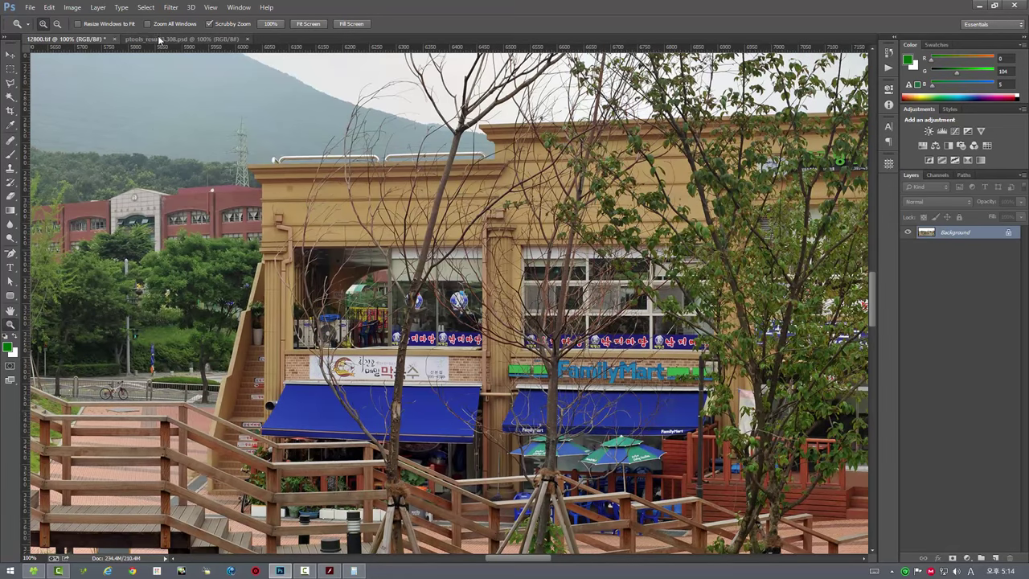
left_click(160, 40)
left_click(95, 39)
left_click(161, 39)
left_click(64, 39)
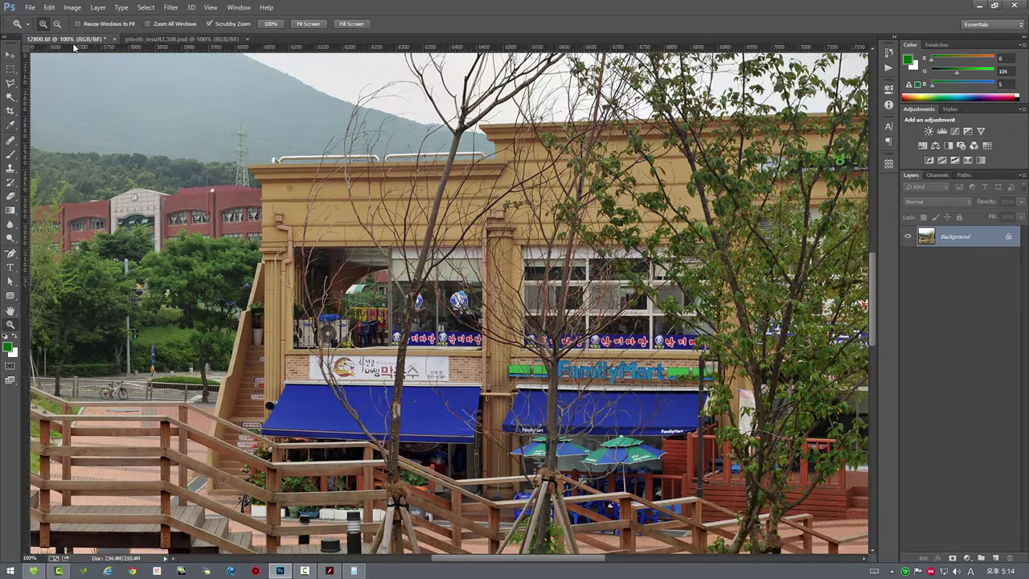
Step: Close ptools_result3.308.psd and bring the Flash panorama viewer back to front
left_click(160, 39)
left_click(247, 38)
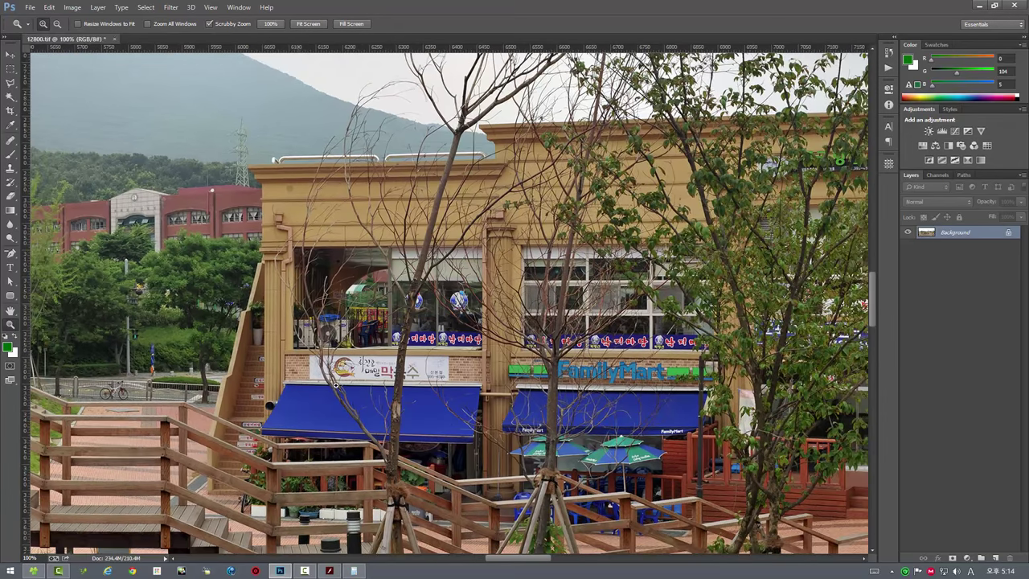
left_click(329, 570)
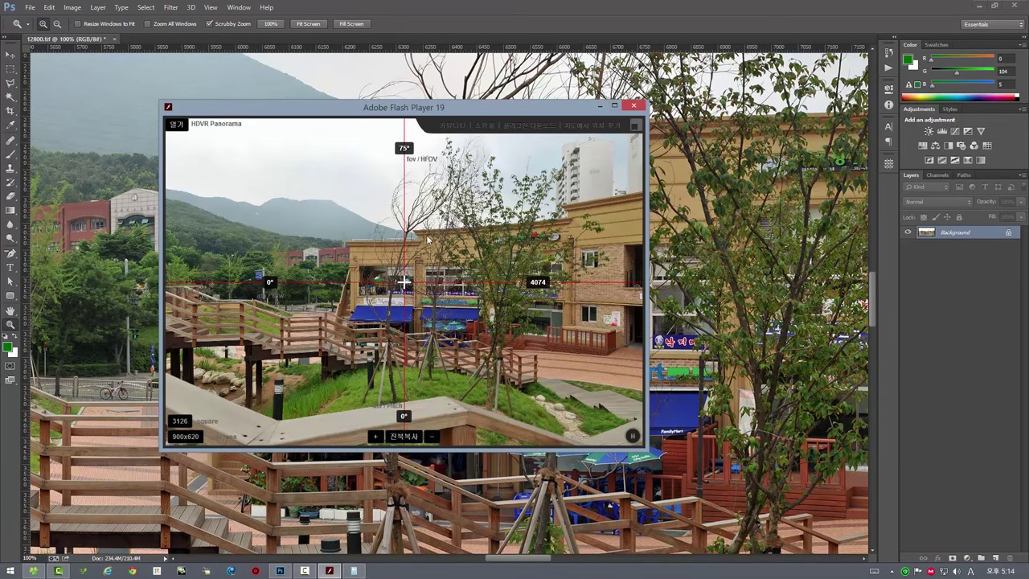
Step: Scroll-zoom the Flash viewer out to a wider field of view
scroll(446, 195, "up", 5)
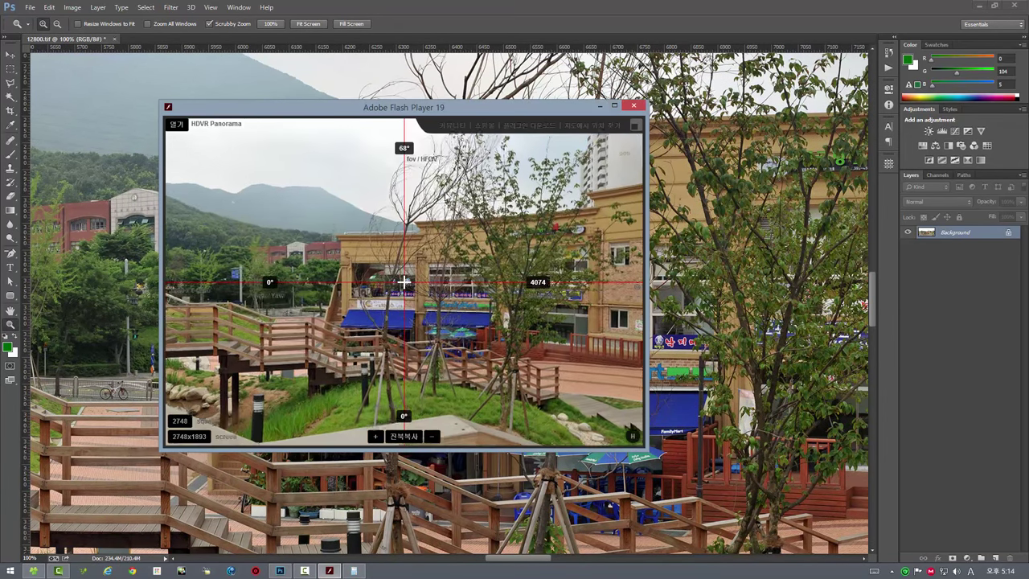
scroll(446, 195, "down", 3)
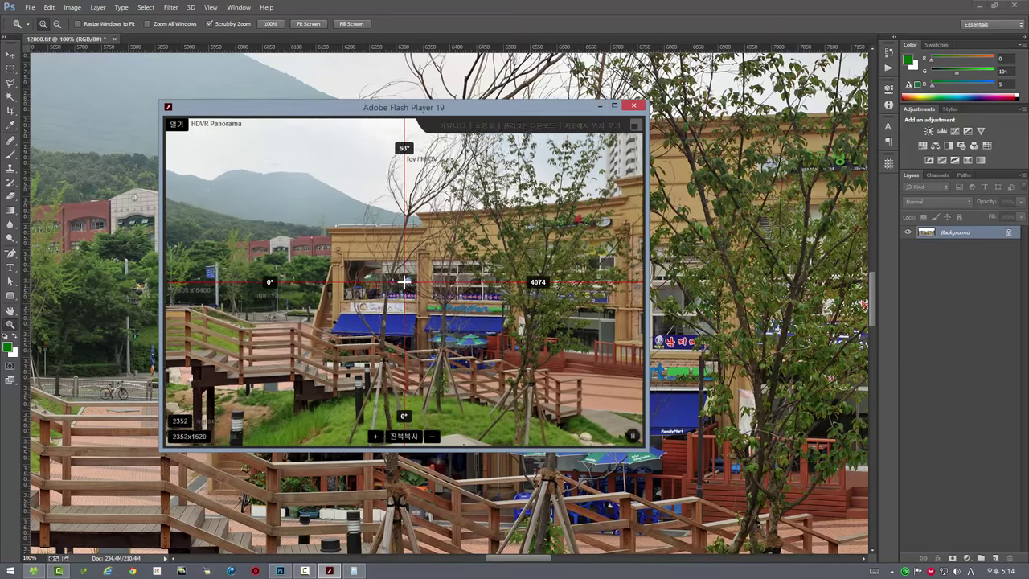
scroll(446, 195, "up", 3)
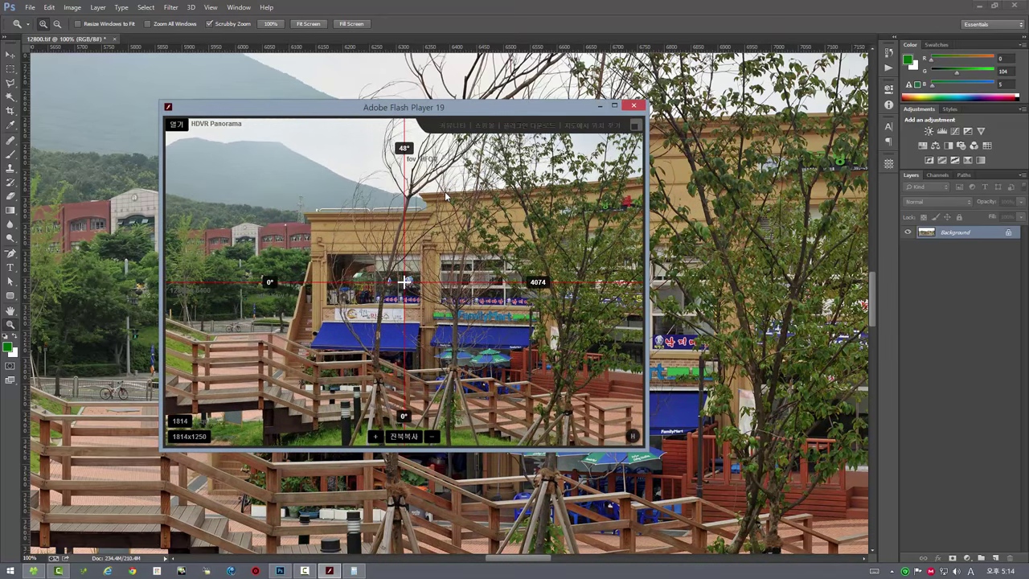
scroll(446, 195, "down", 3)
scroll(446, 195, "down", 3)
scroll(446, 196, "down", 3)
scroll(446, 196, "down", 2)
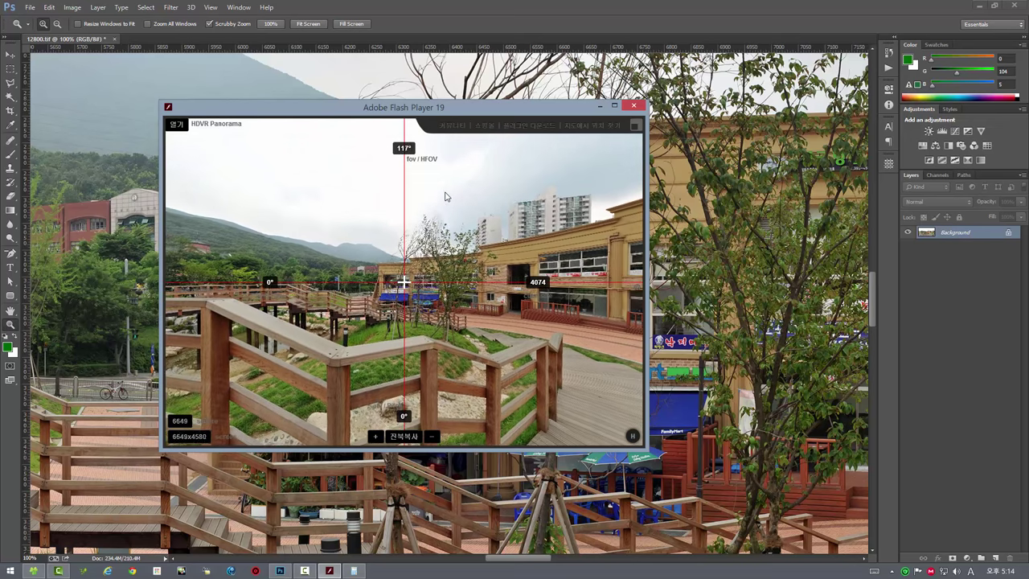
scroll(445, 195, "down", 1)
scroll(446, 195, "down", 1)
scroll(446, 196, "down", 1)
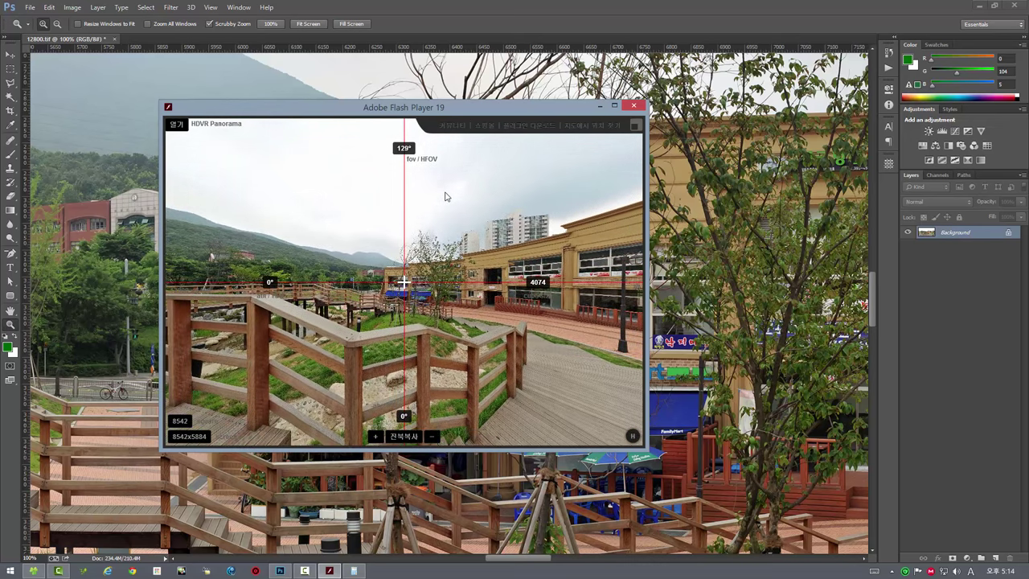
Step: Fine-tune the field of view to 127° (8172) with the -/+ buttons, then return to Photoshop's Filter menu
left_click(375, 436)
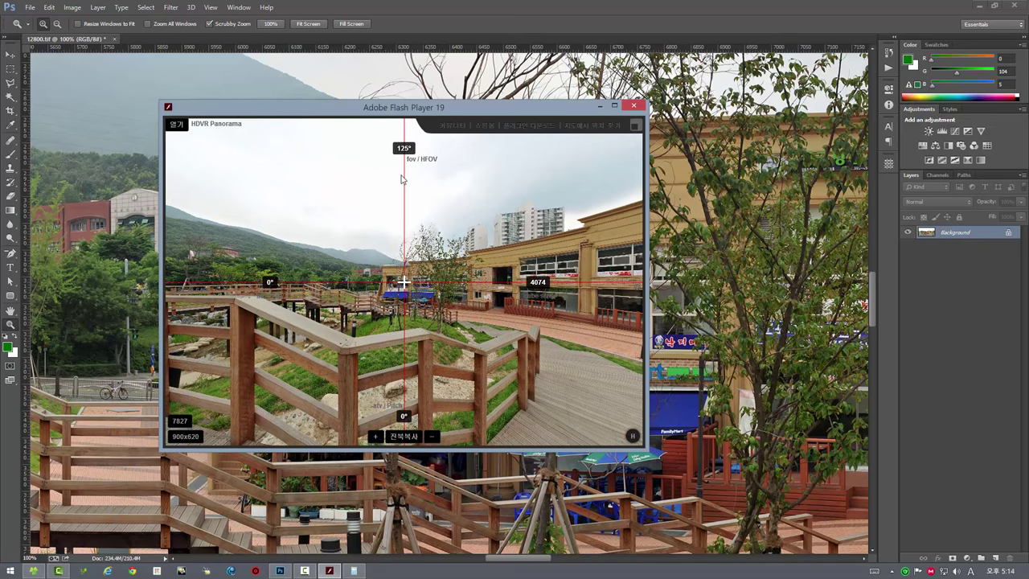
left_click(430, 435)
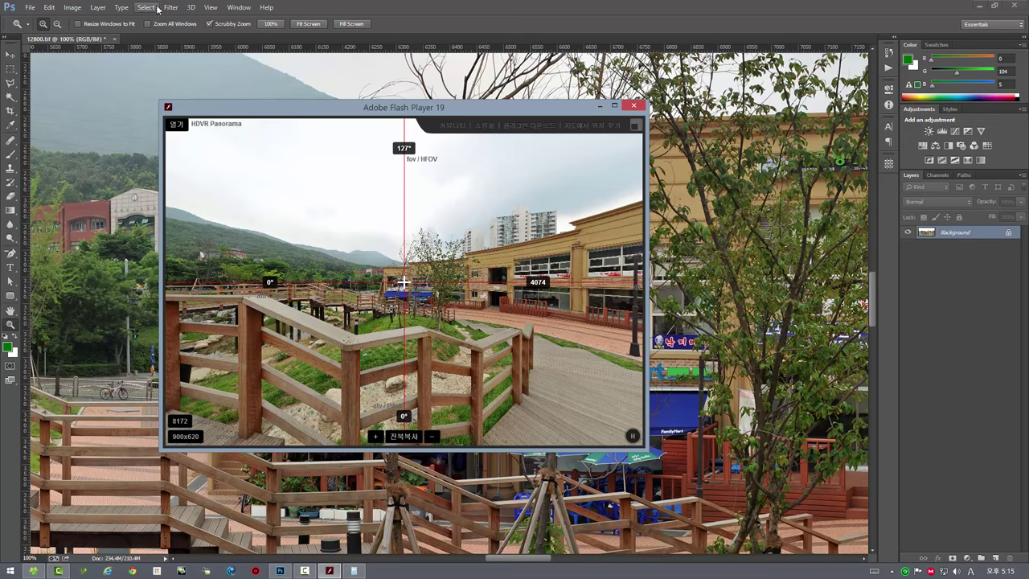
left_click(170, 8)
mouse_move(194, 242)
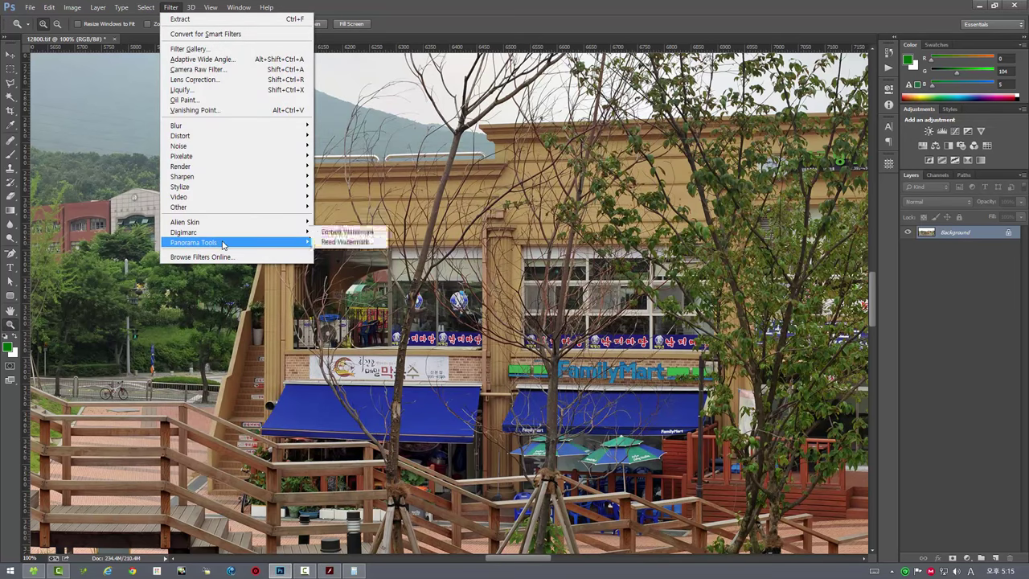
Step: Run Panorama Tools Extract at HFOV 127 with Width and Height 8172
left_click(331, 252)
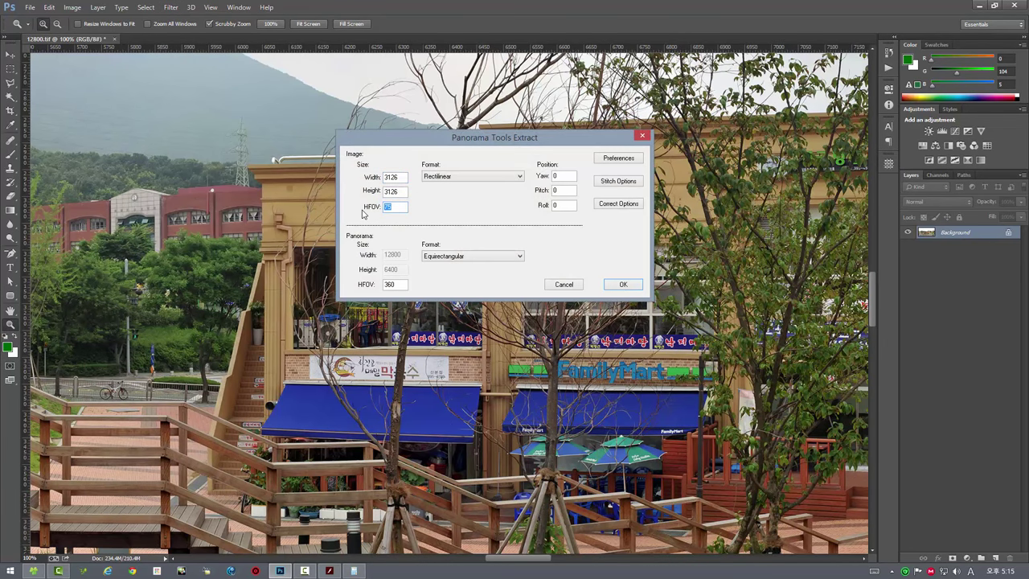
type("7")
double_click(401, 178)
type("8172")
double_click(401, 192)
type("8172")
left_click(624, 285)
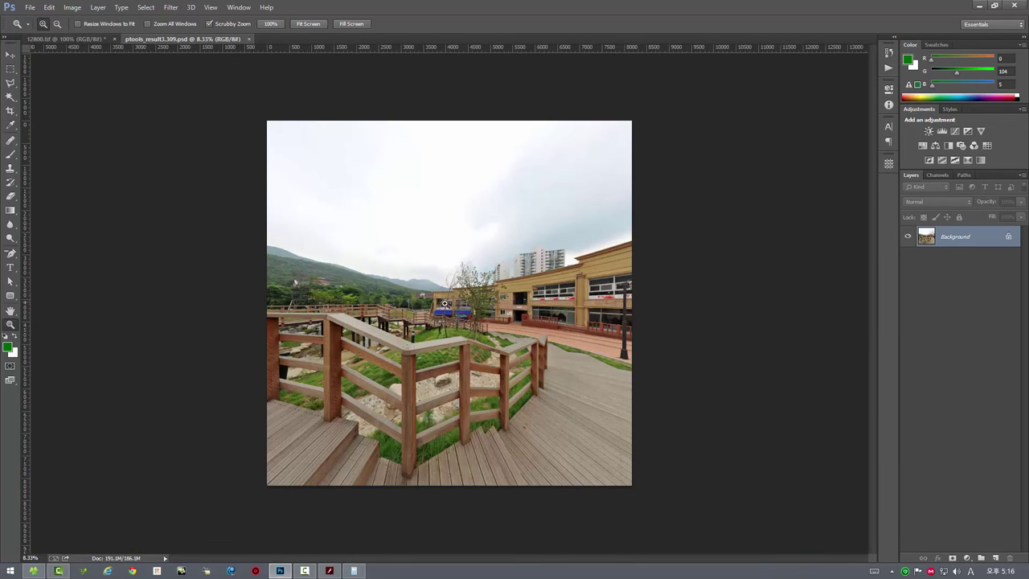
Step: View ptools_result3.309.psd at 100%, flip repeatedly against 12800.tif, then raise the Flash viewer
double_click(11, 325)
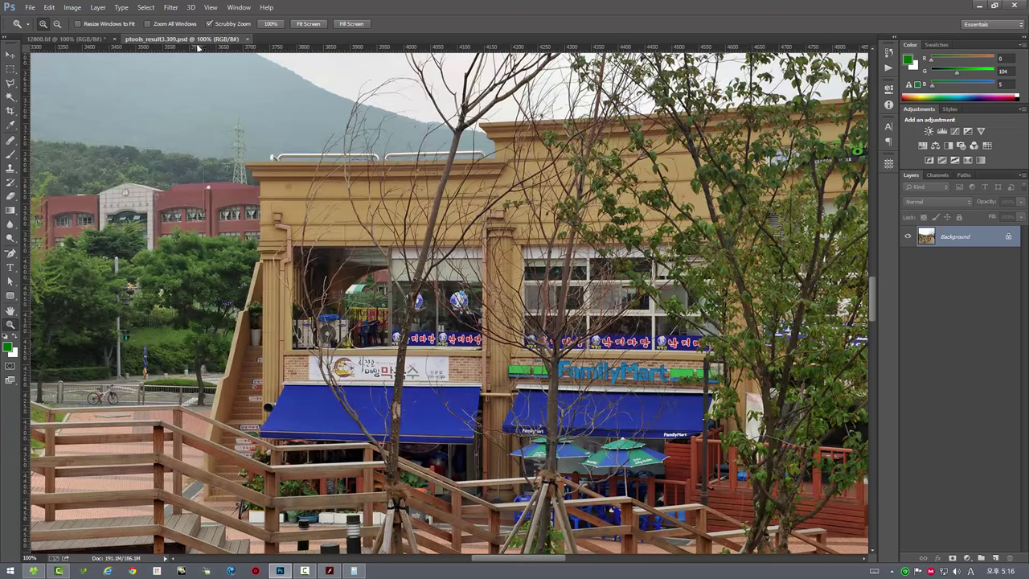
left_click(96, 39)
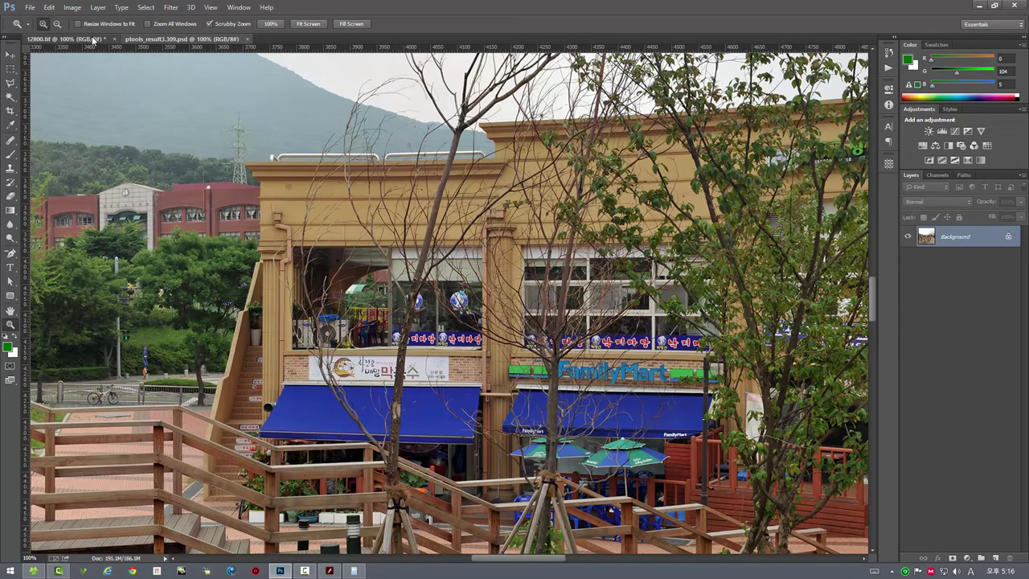
left_click(159, 40)
left_click(80, 40)
left_click(85, 40)
left_click(159, 42)
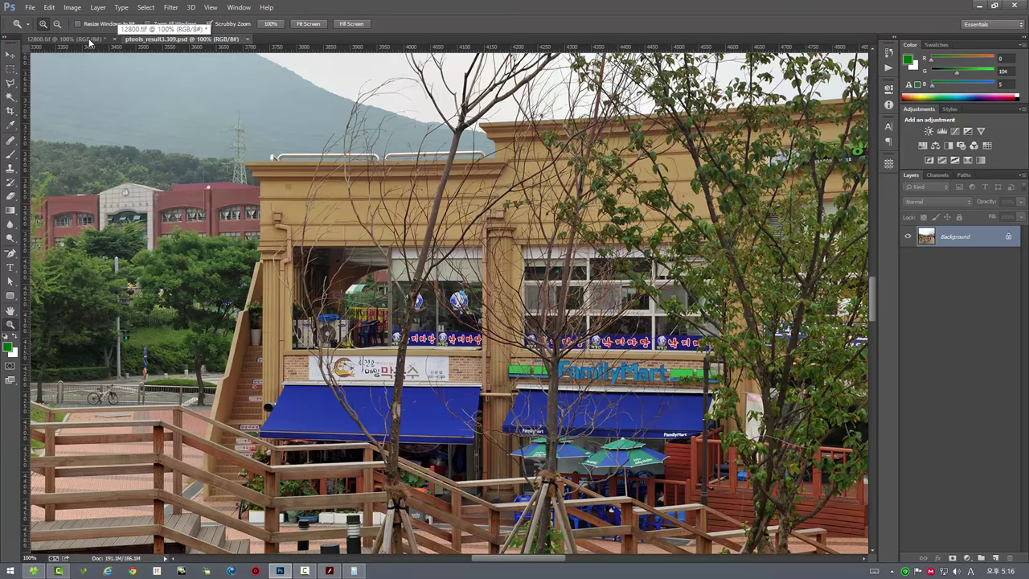
left_click(87, 41)
left_click(167, 42)
left_click(167, 42)
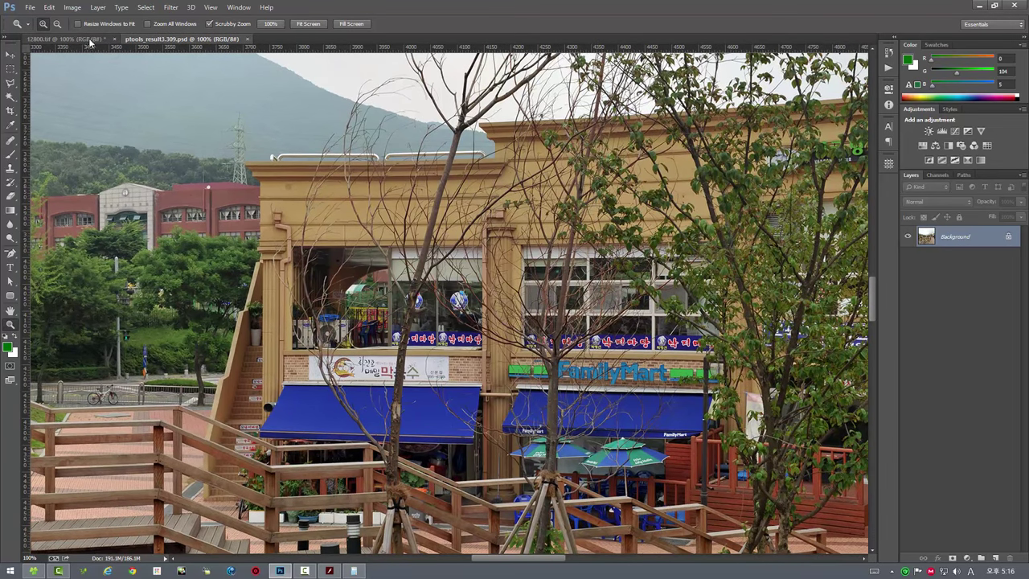
left_click(87, 42)
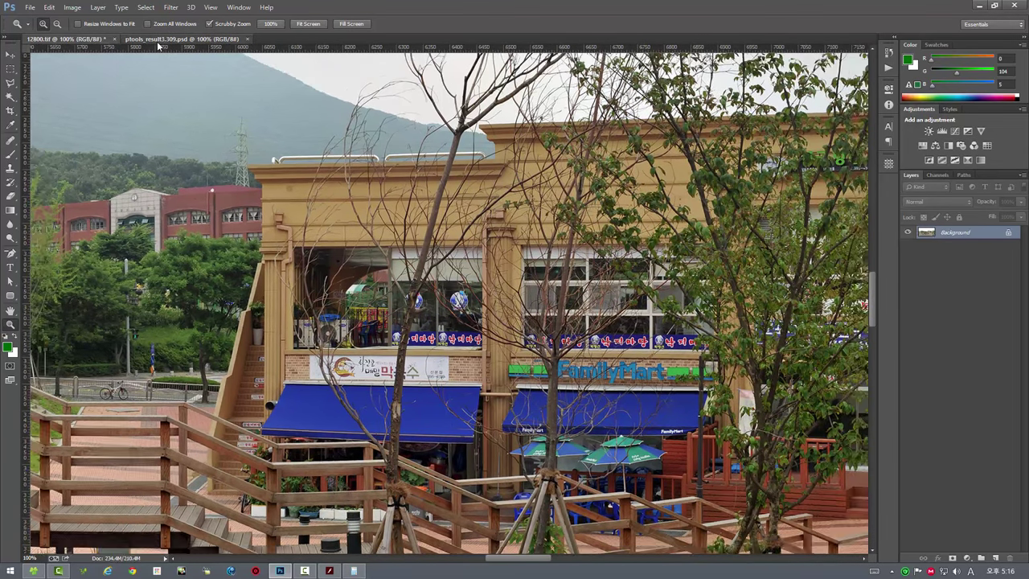
left_click(158, 44)
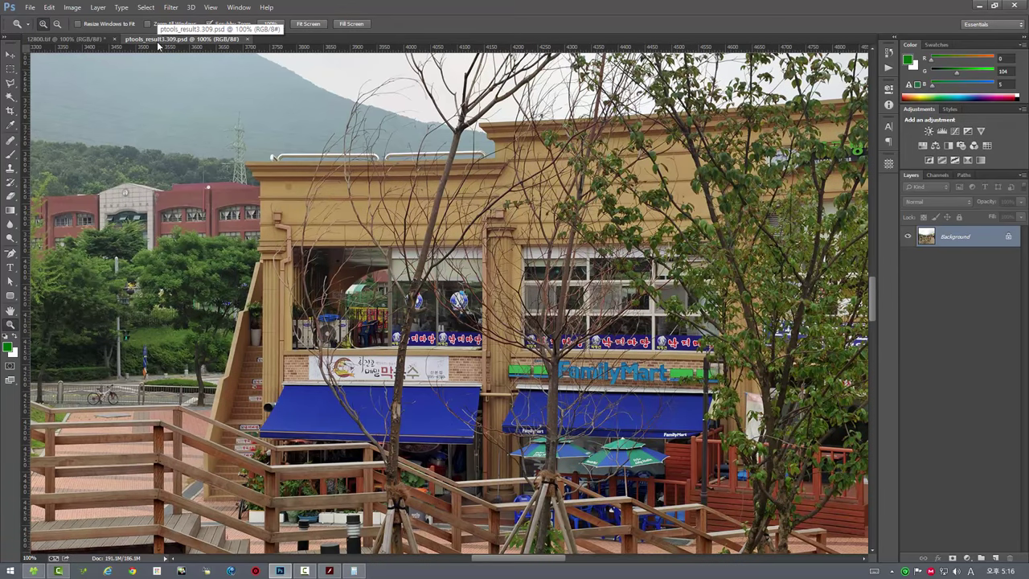
left_click(329, 570)
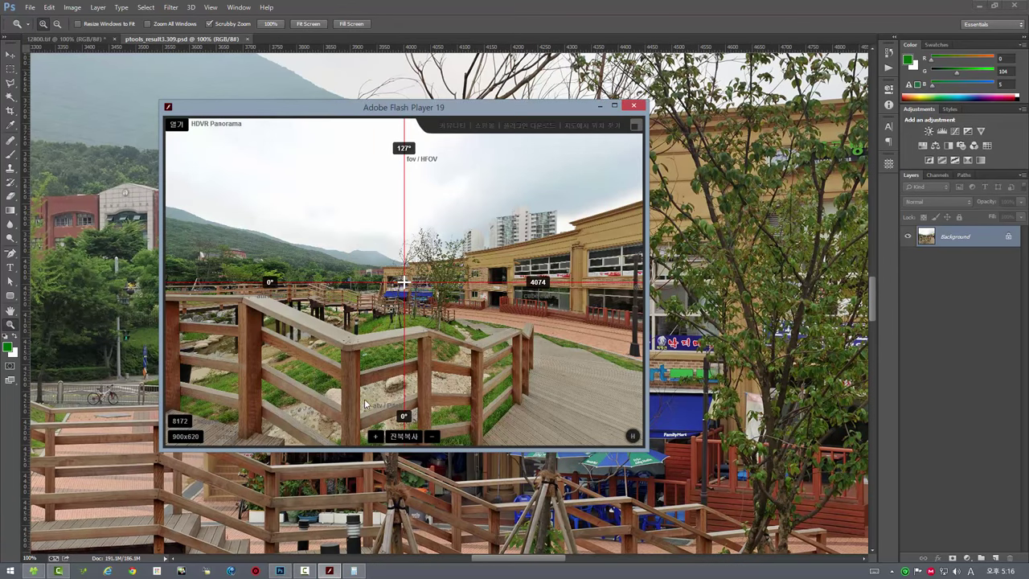
Step: Tilt the Flash viewer slightly downward and set a 104° field of view
left_click_drag(298, 356, 340, 342)
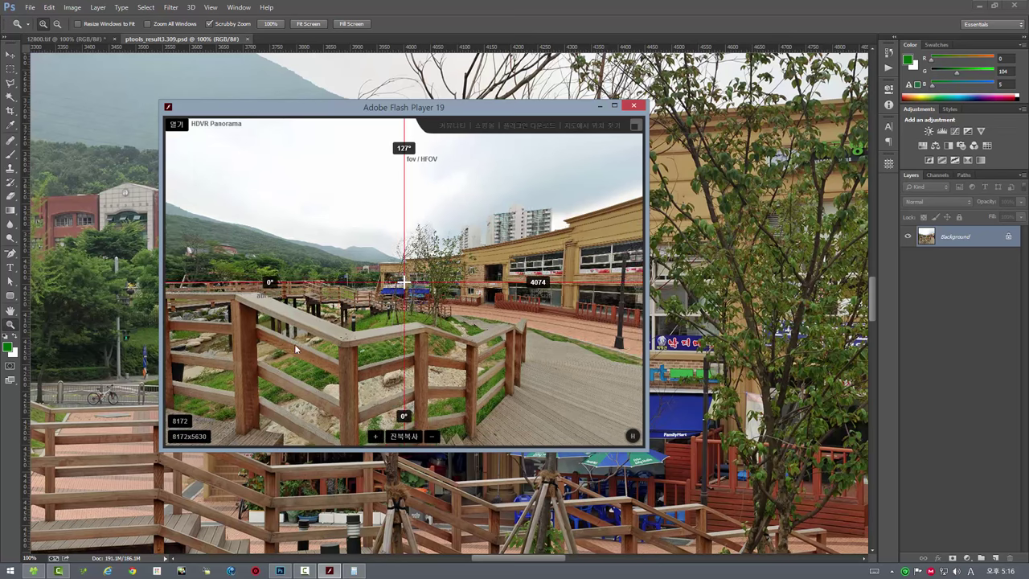
scroll(341, 342, "up", 3)
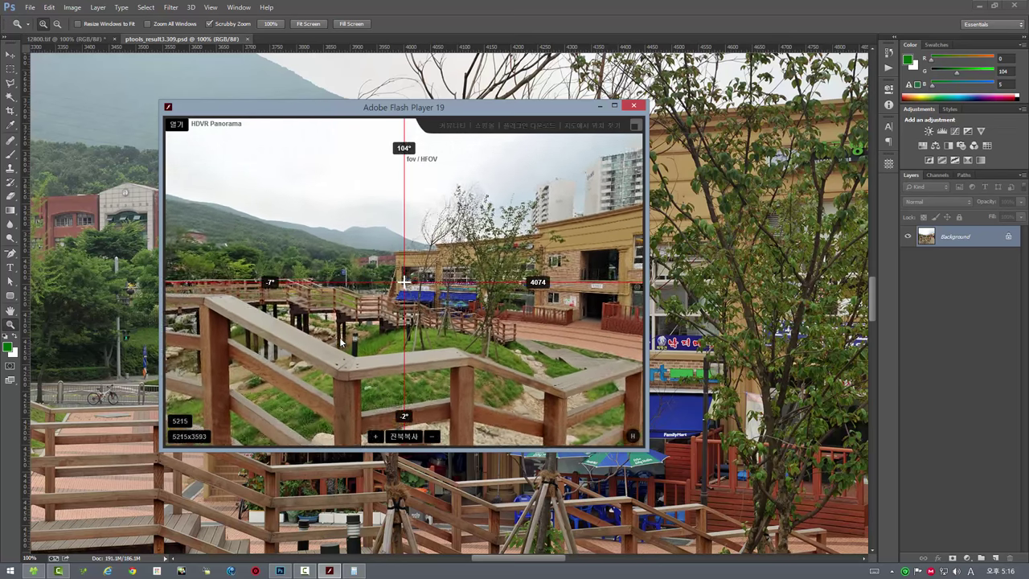
scroll(340, 341, "up", 2)
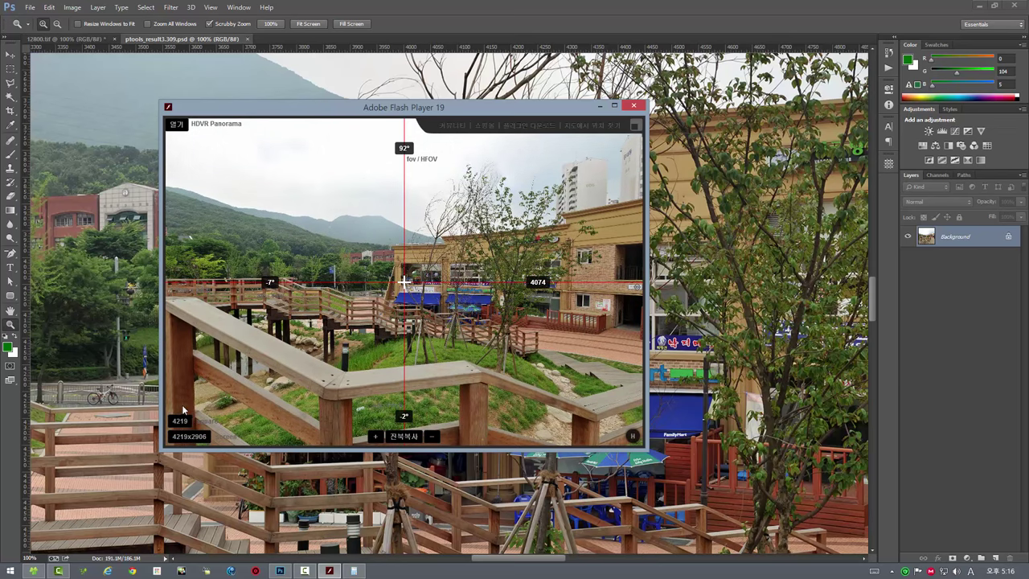
scroll(270, 333, "down", 1)
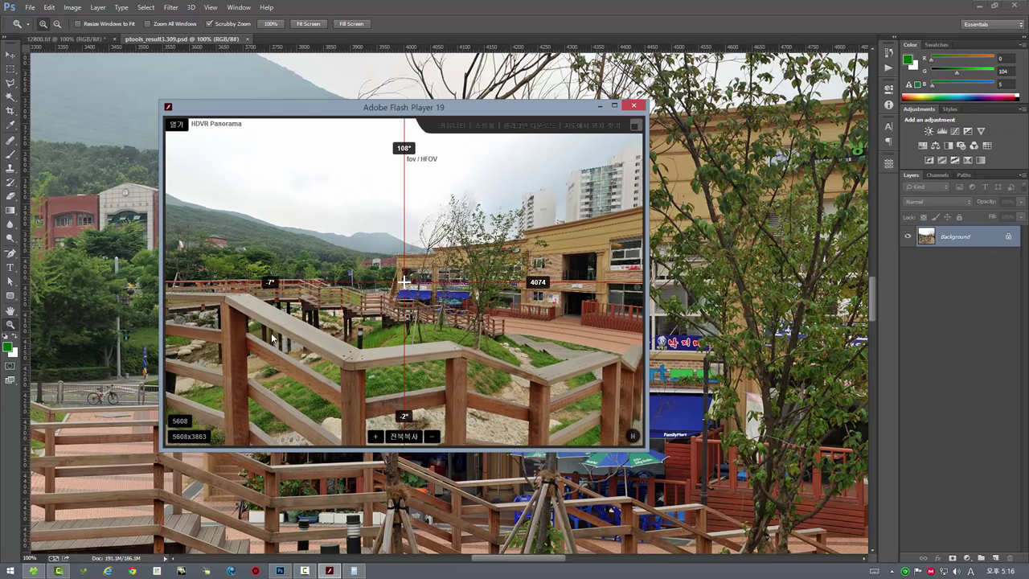
scroll(271, 332, "down", 1)
scroll(271, 333, "up", 1)
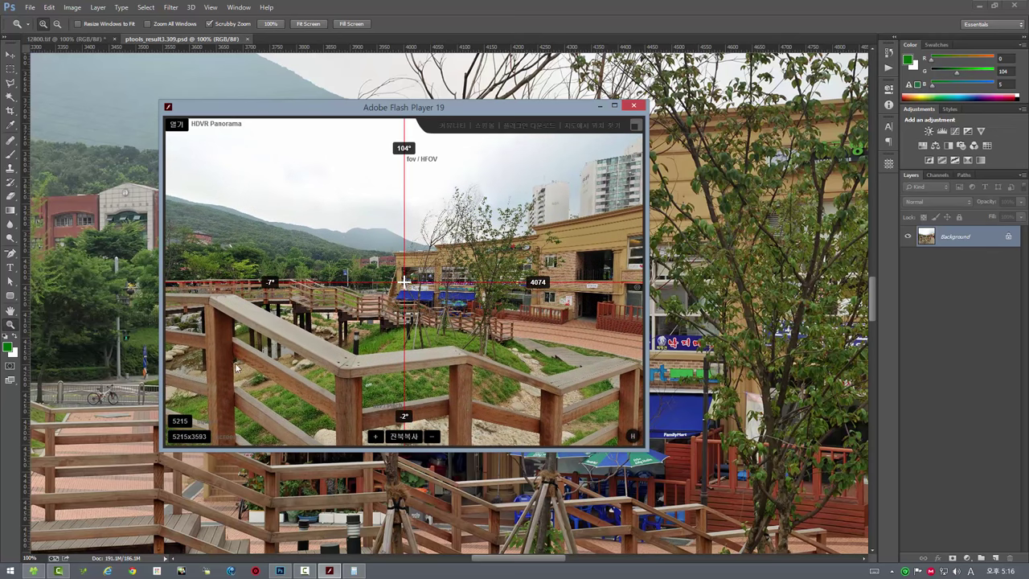
Step: Toggle the size readout to check the 5215x3593 size, then close the viewer
left_click(185, 436)
left_click(194, 440)
type("900x620")
left_click(638, 107)
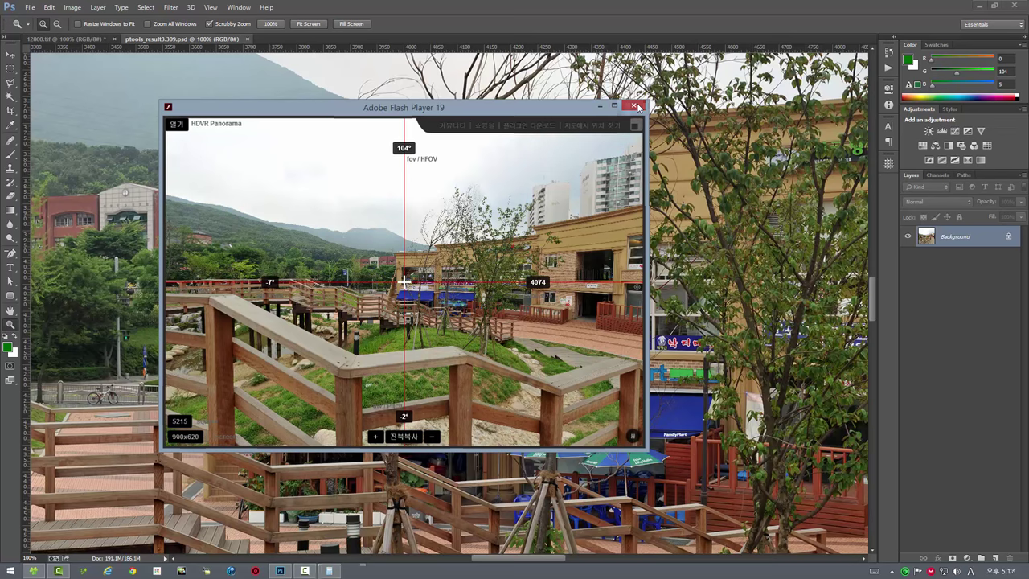